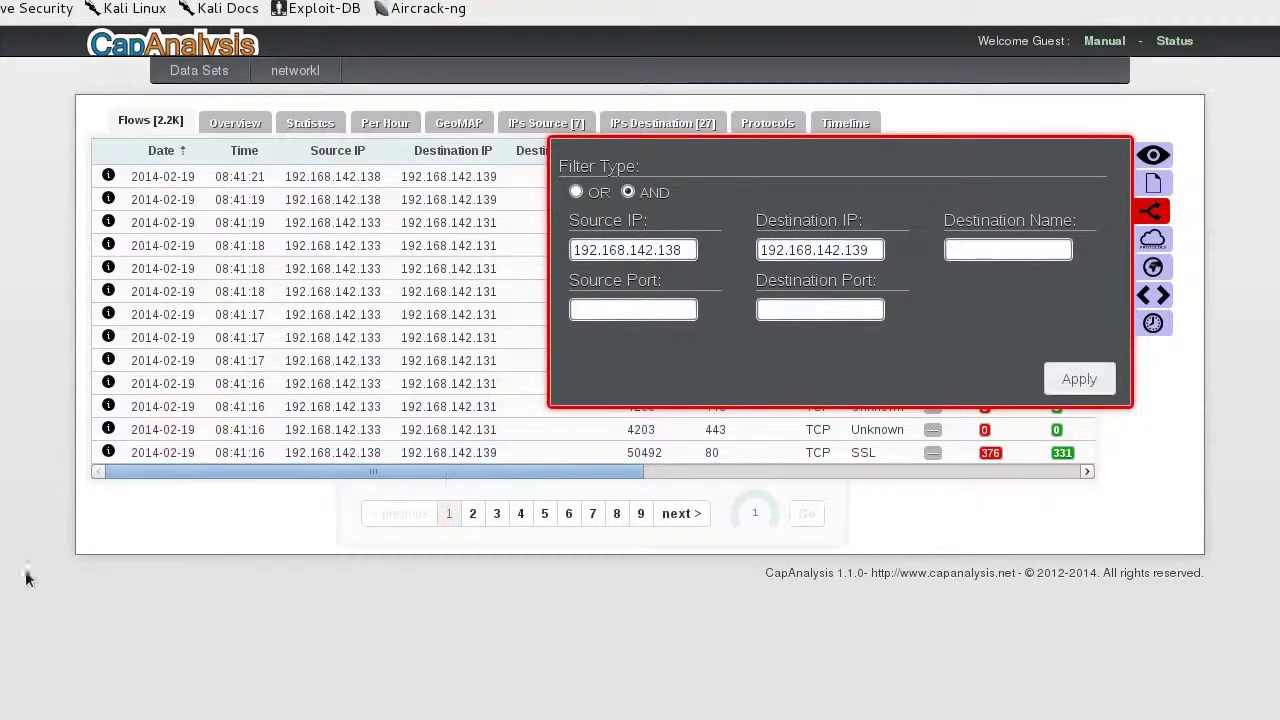
Apply the AND filter for source IP 192.168.142.138 and destination IP 192.168.142.139, and view the overview's destination ports by data and duration
left_click(1079, 379)
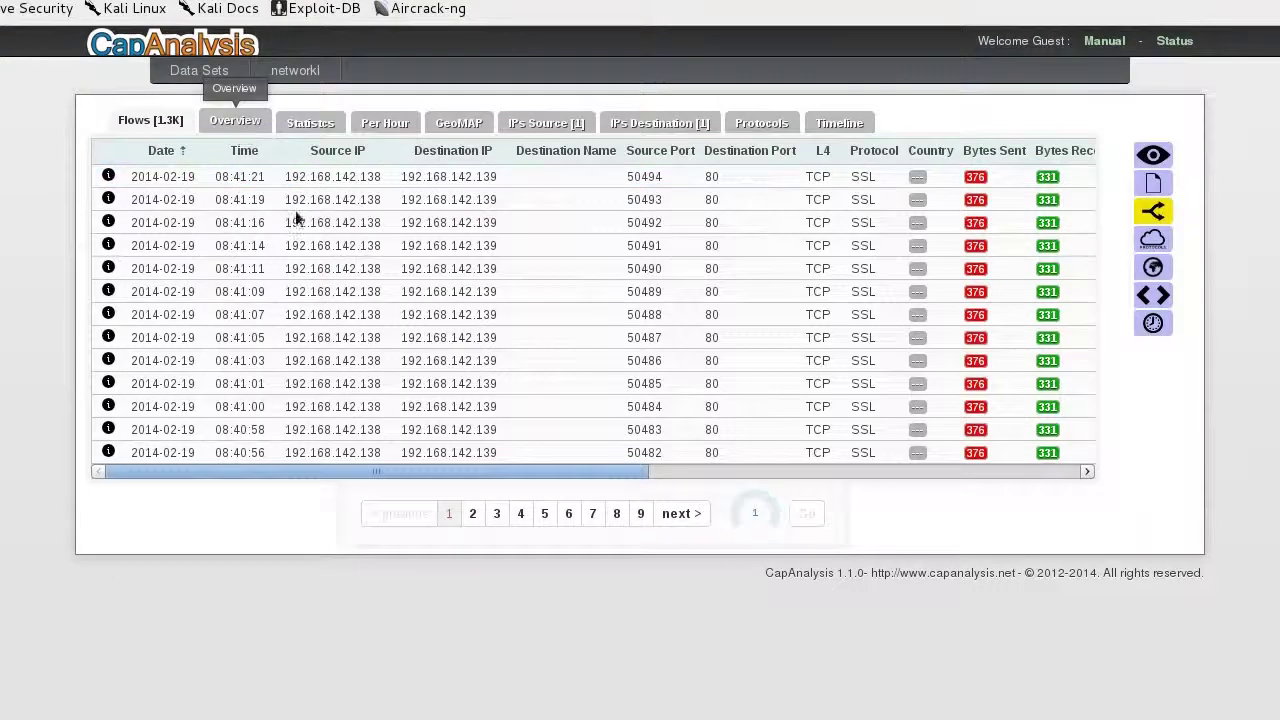
left_click(234, 122)
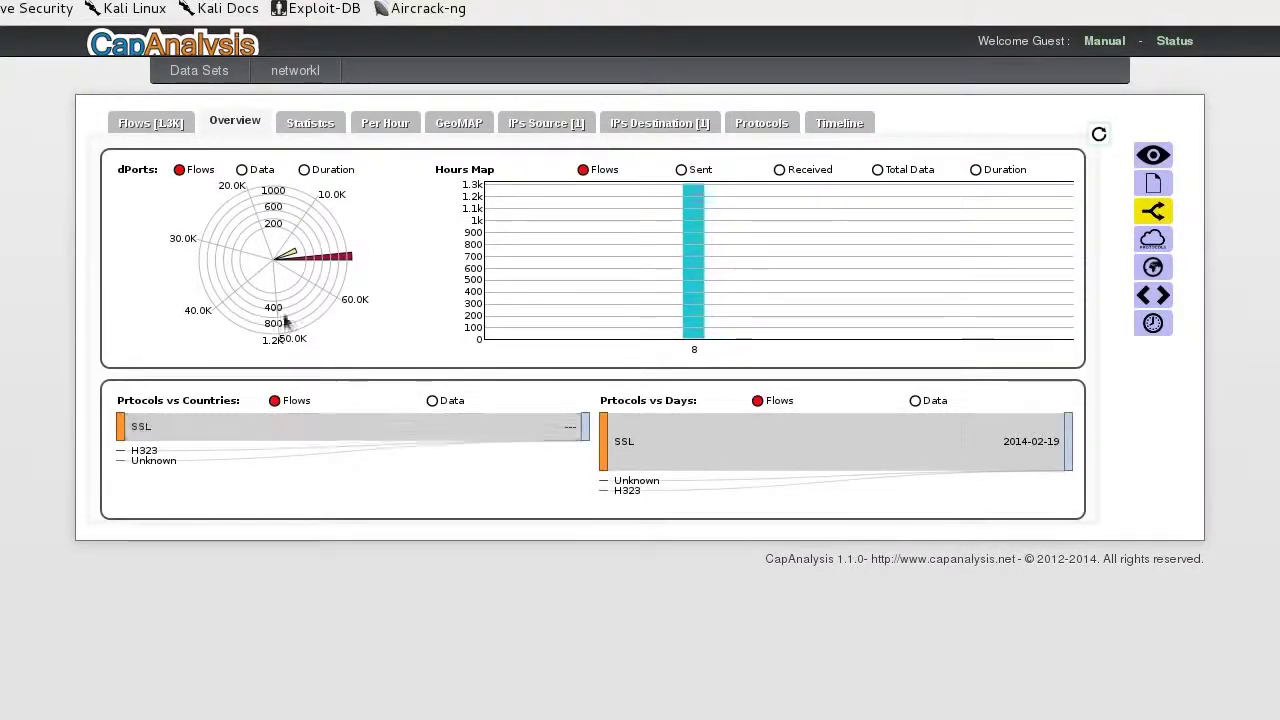
mouse_move(324, 259)
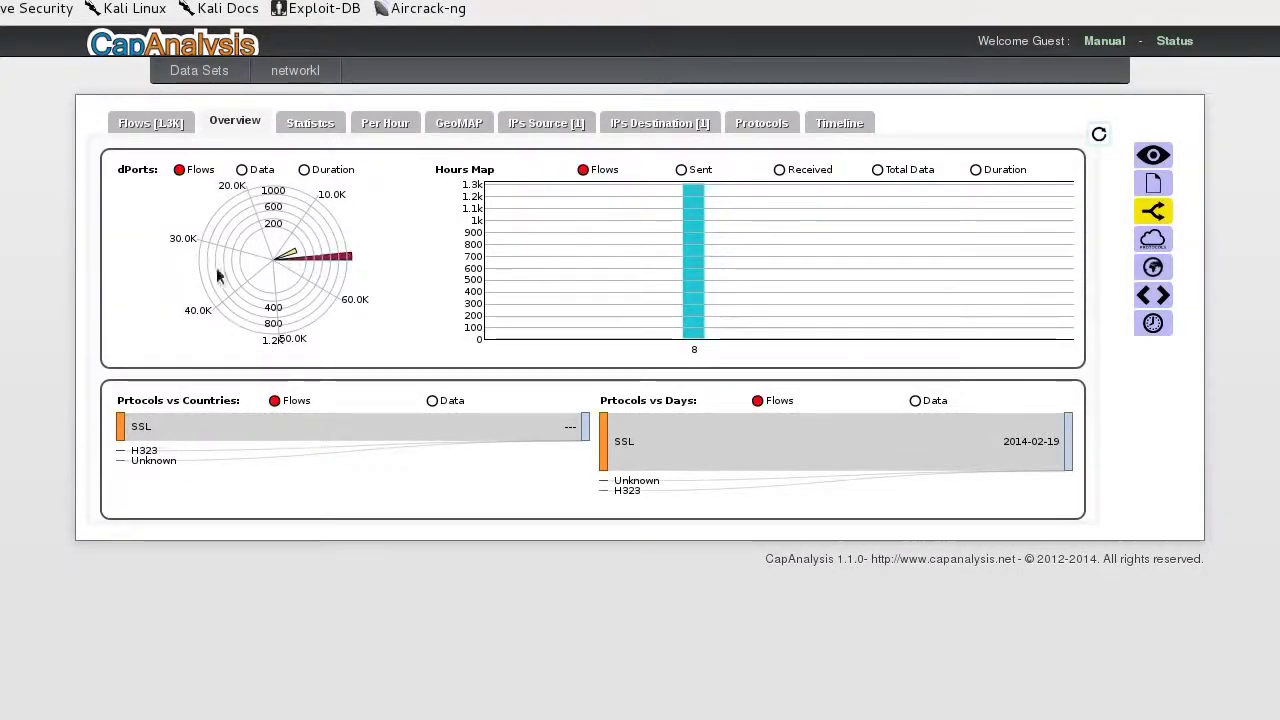
left_click(241, 169)
left_click(304, 169)
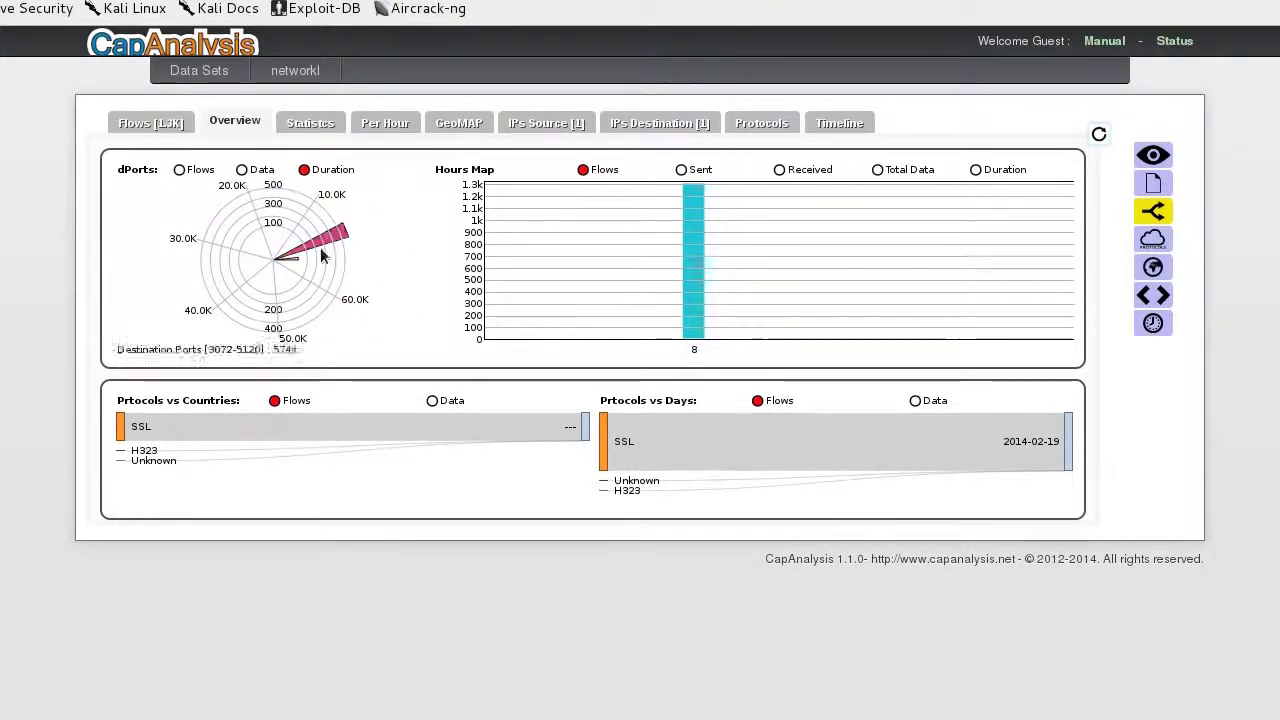
mouse_move(337, 238)
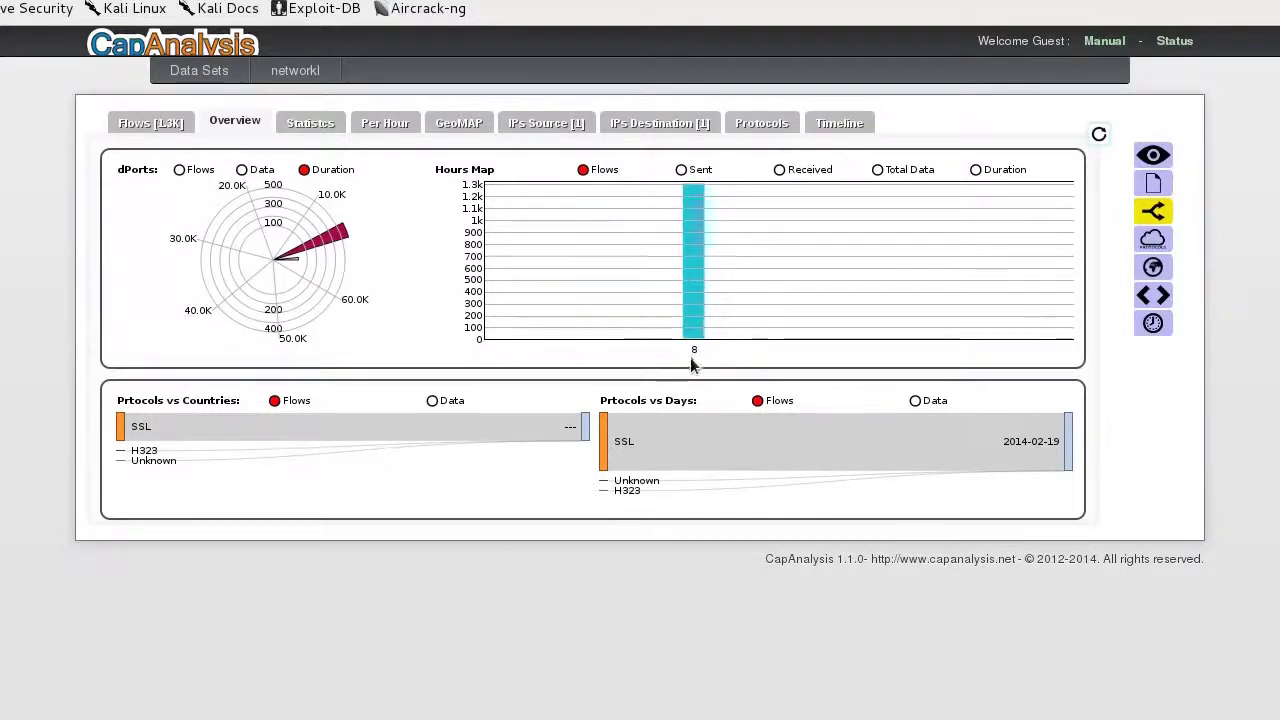
Compare the Hours Map by sent, received, total data and duration, and inspect the SSL flows in the protocol charts
left_click(682, 171)
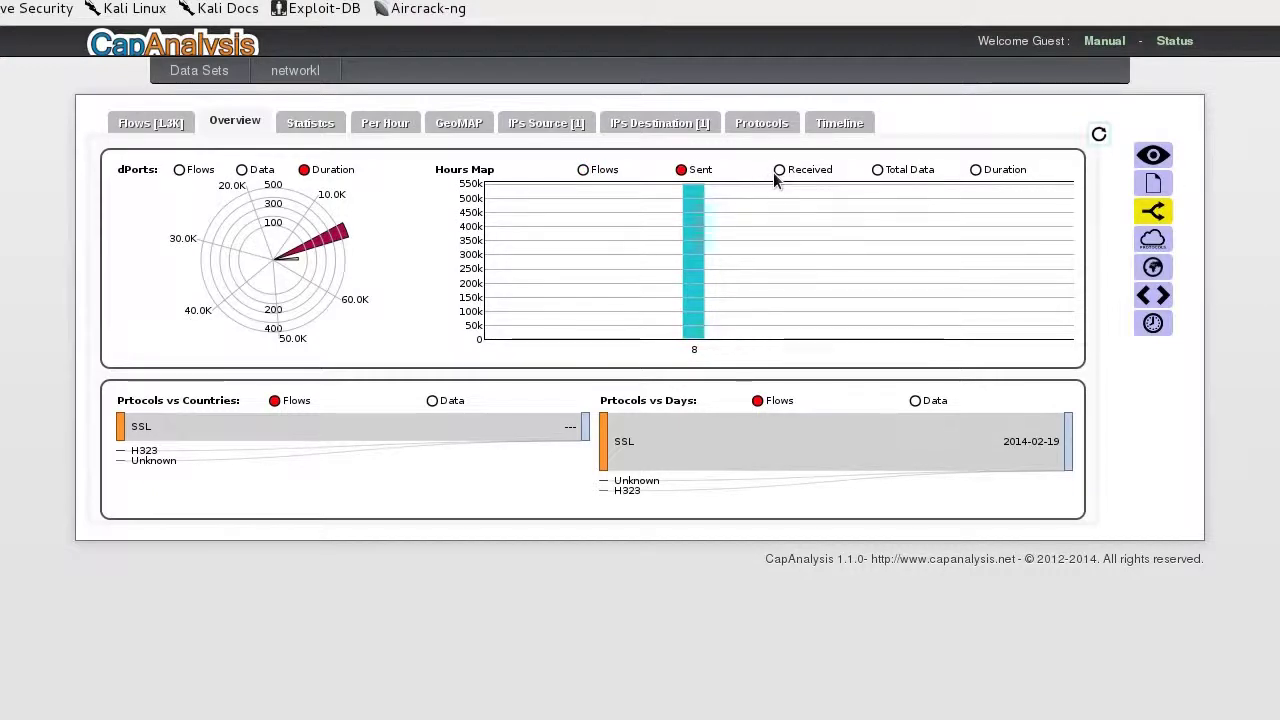
left_click(779, 170)
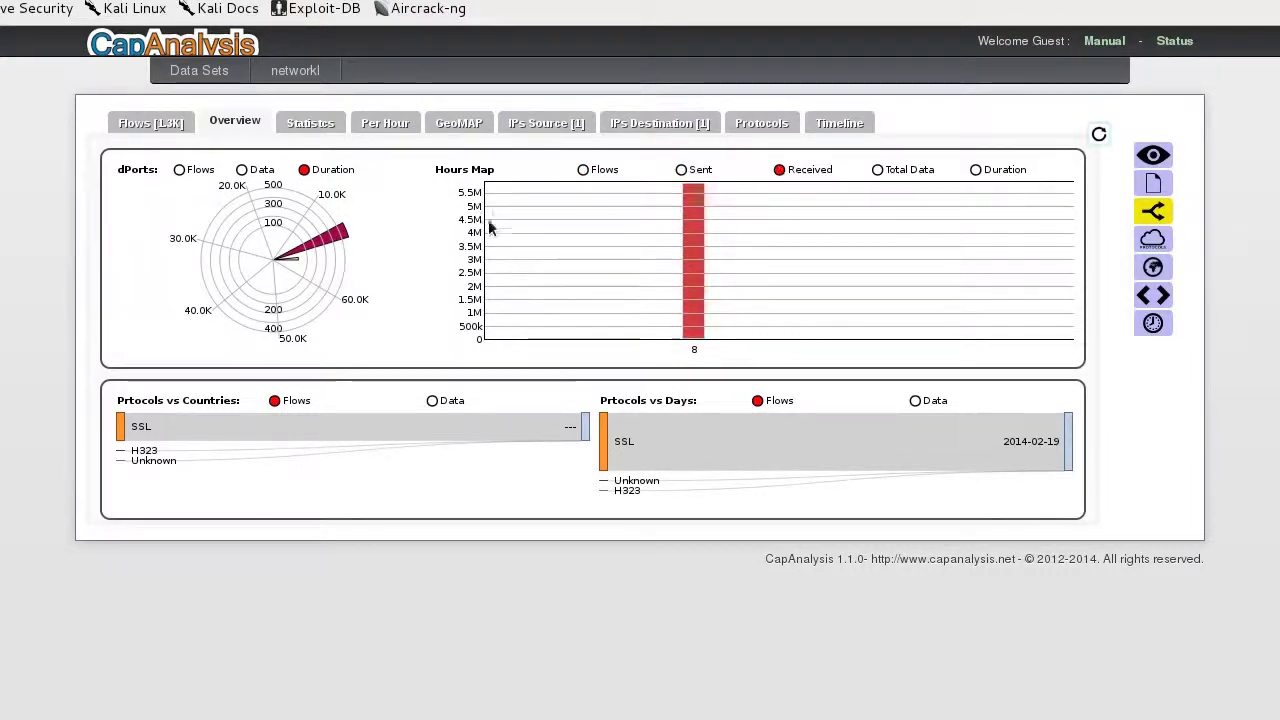
left_click(877, 171)
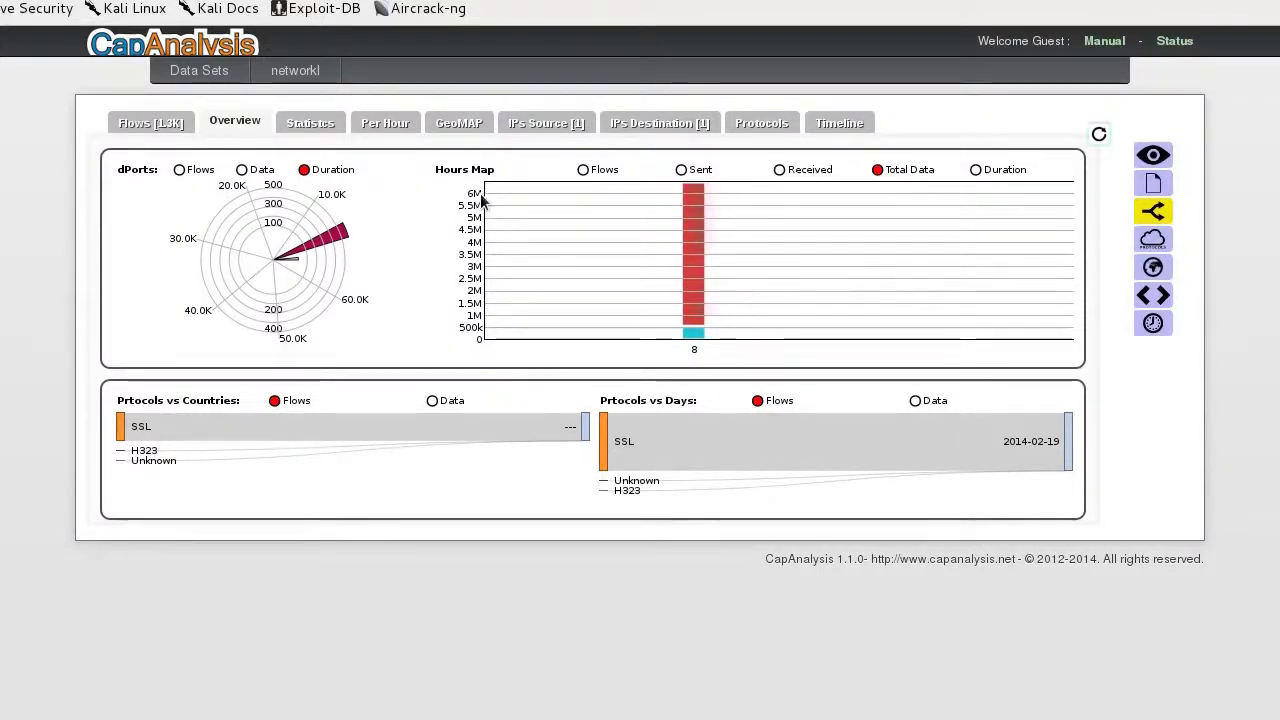
left_click(978, 172)
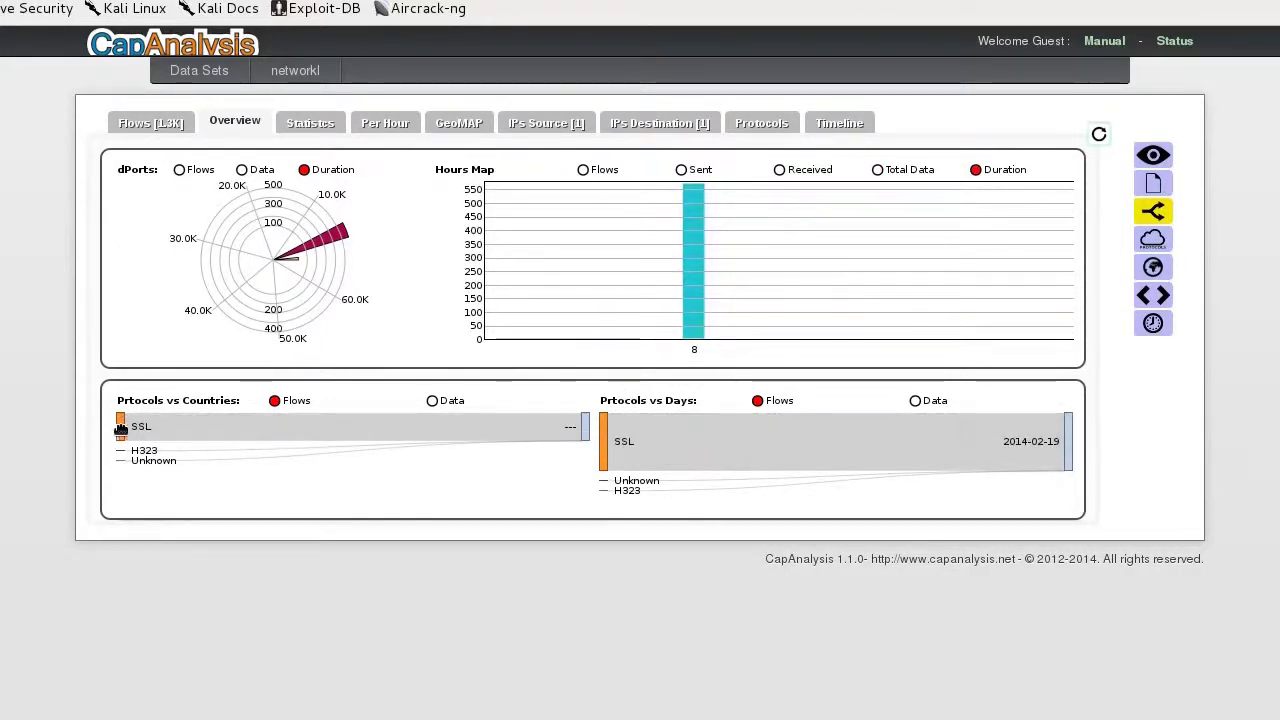
mouse_move(136, 432)
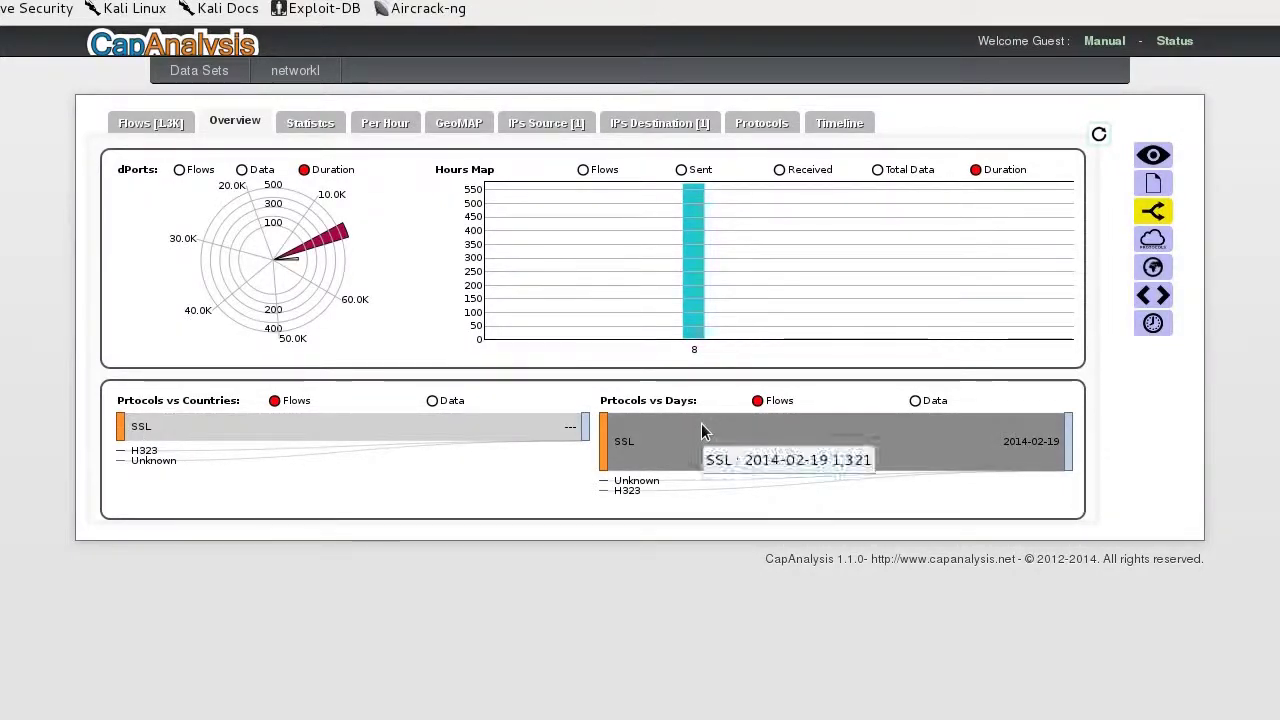
Examine the statistics charts, comparing source IP against flows and against data sent and received
left_click(300, 124)
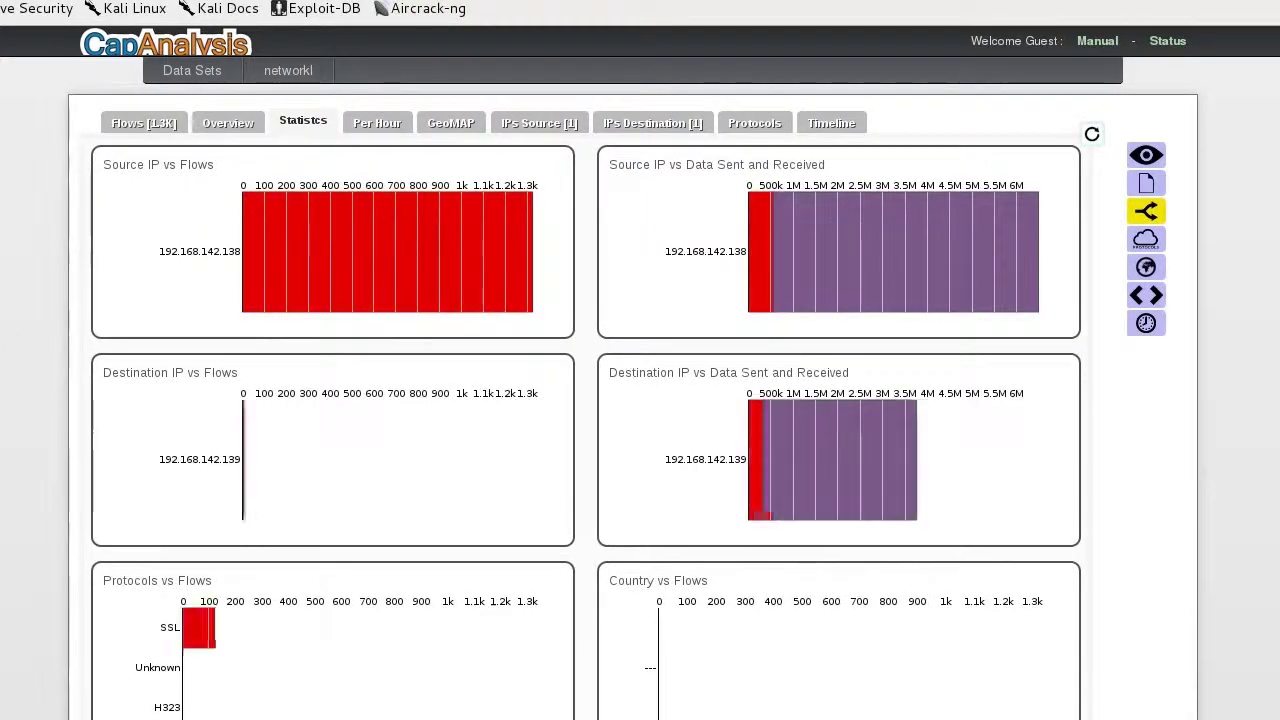
scroll(20, 349, "down", 3)
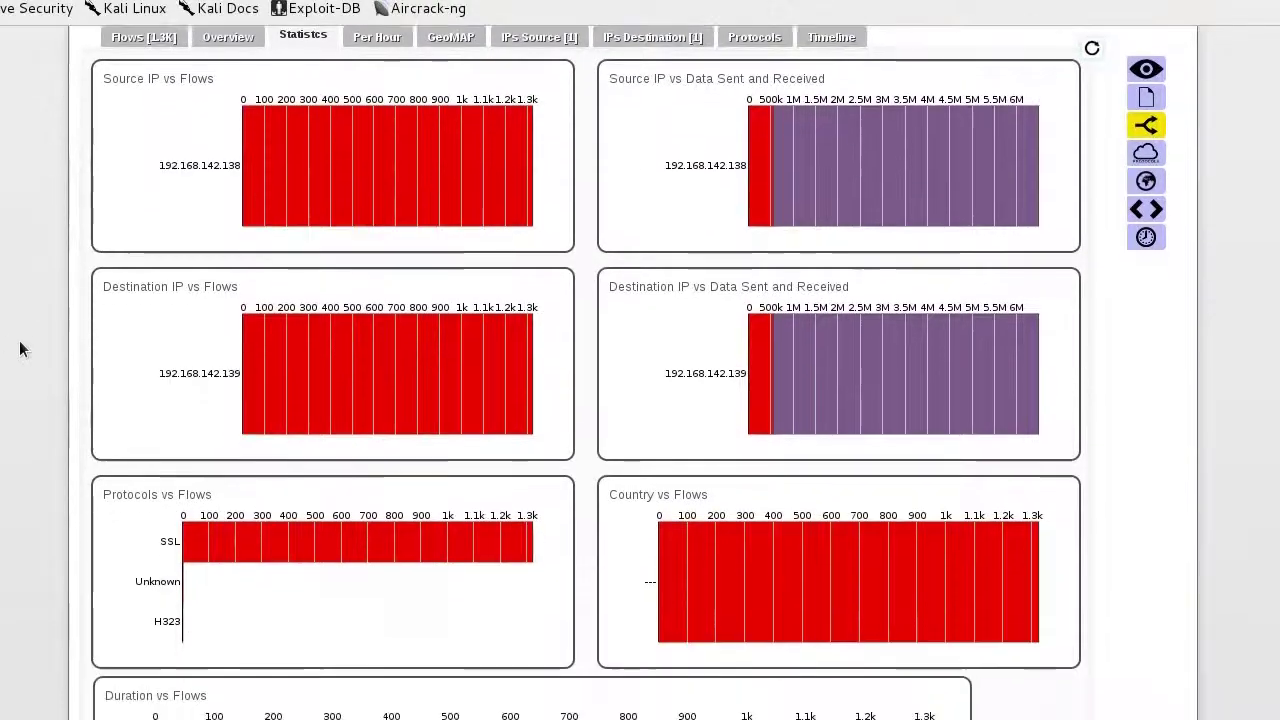
scroll(15, 486, "up", 2)
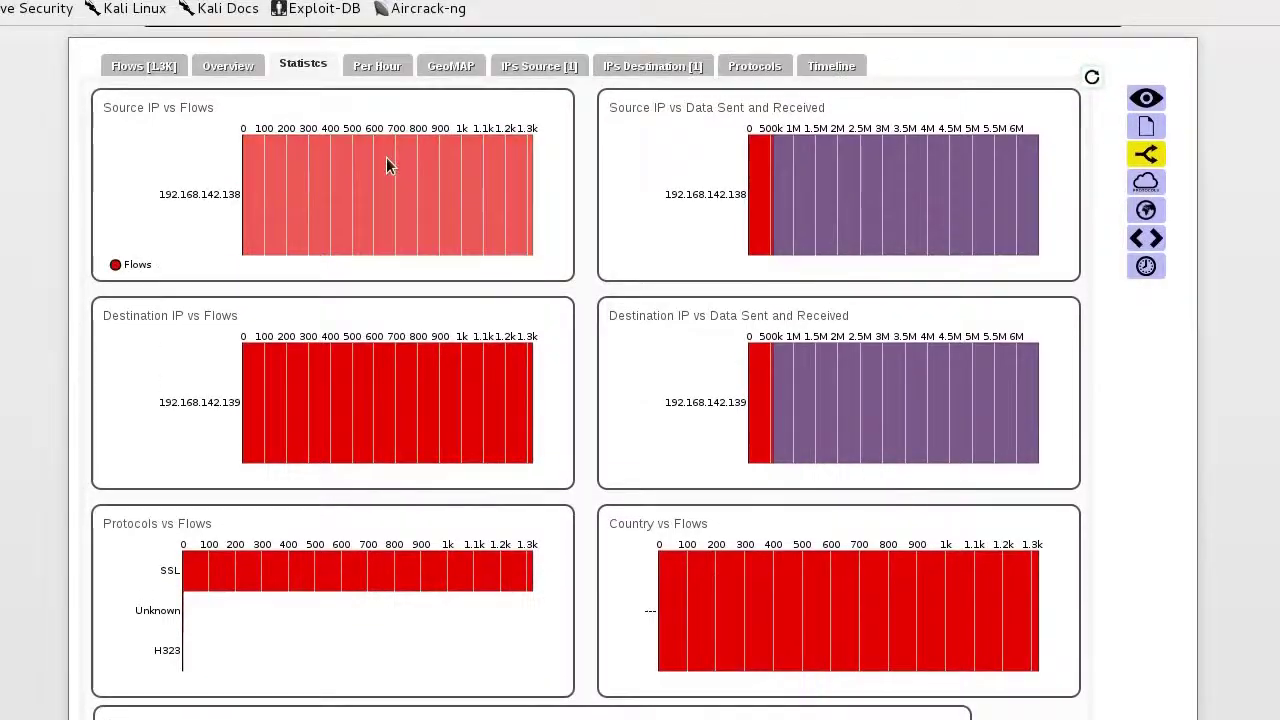
left_click_drag(212, 112, 57, 114)
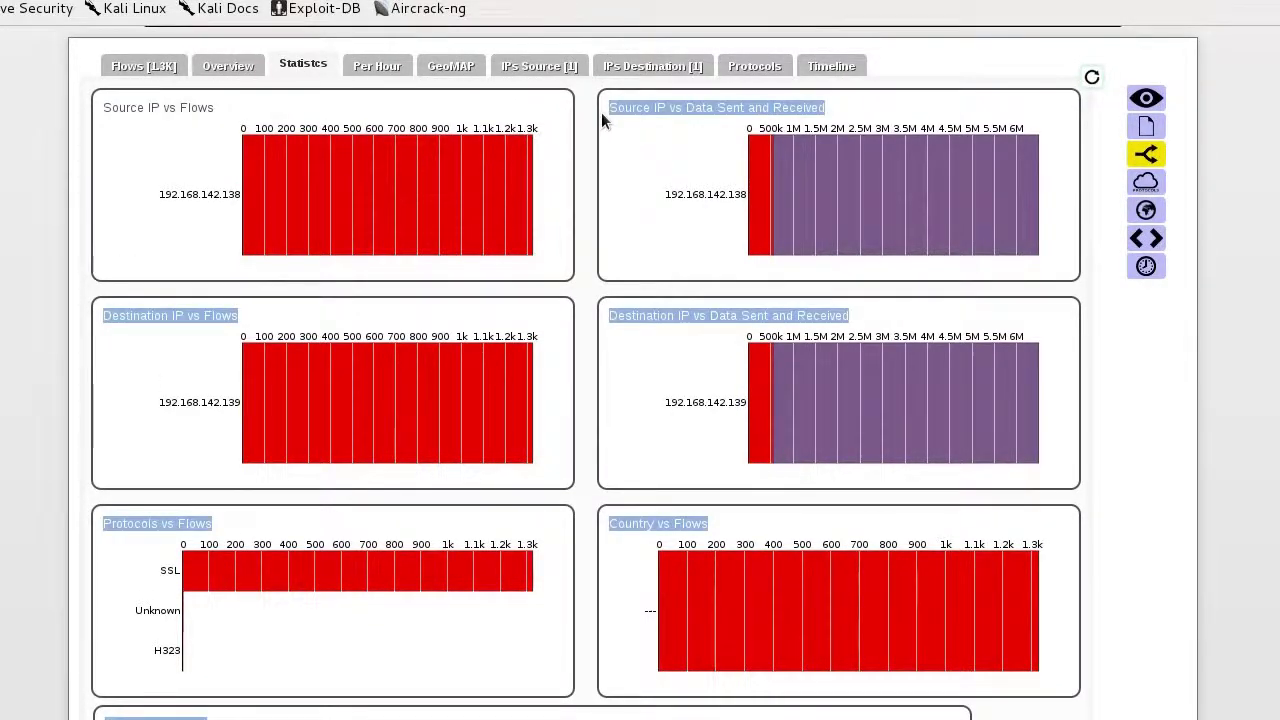
left_click(649, 113)
left_click_drag(821, 108, 624, 110)
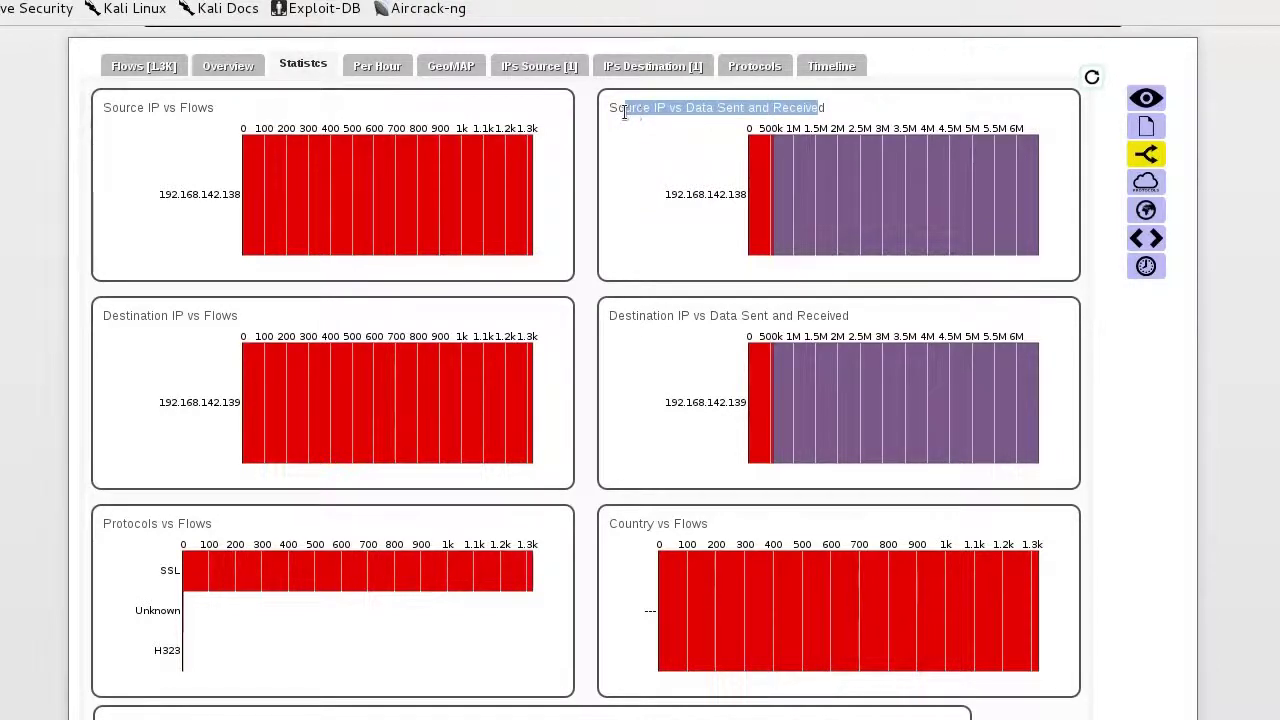
left_click(668, 205)
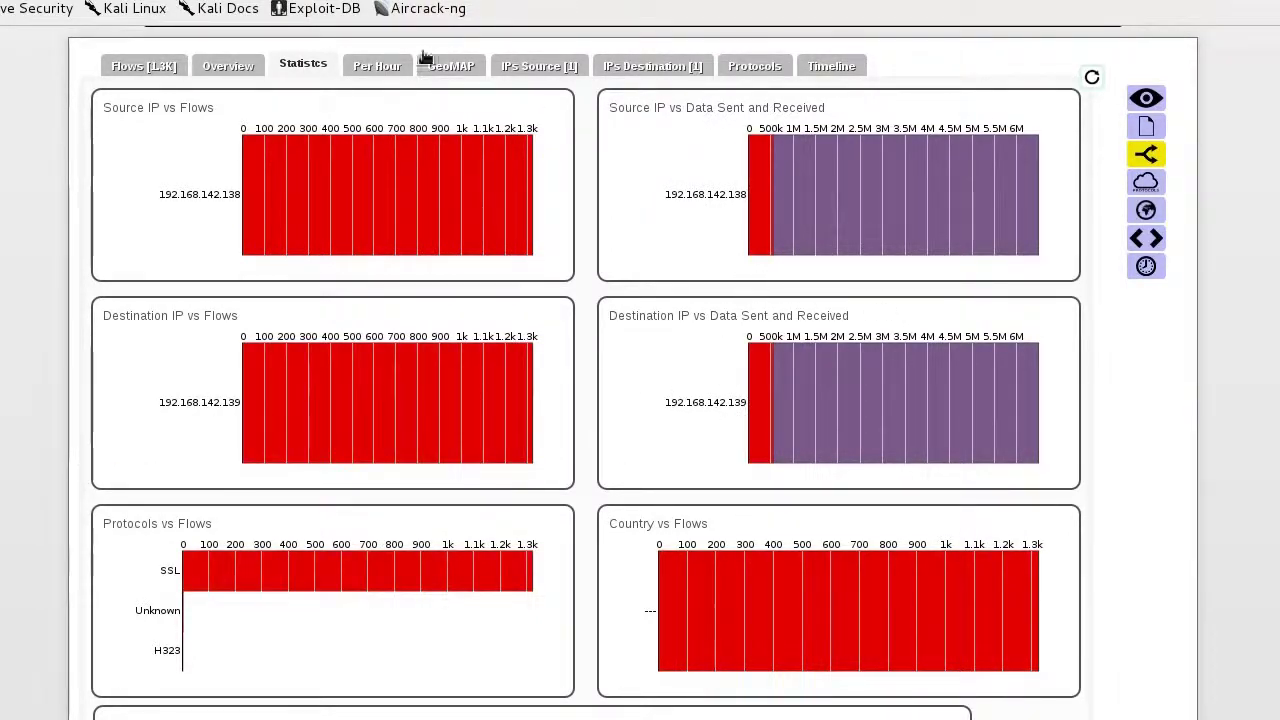
Inspect the per-hour traffic details for hour 8 on 2014-02-19, and refresh the hourly view
left_click(386, 70)
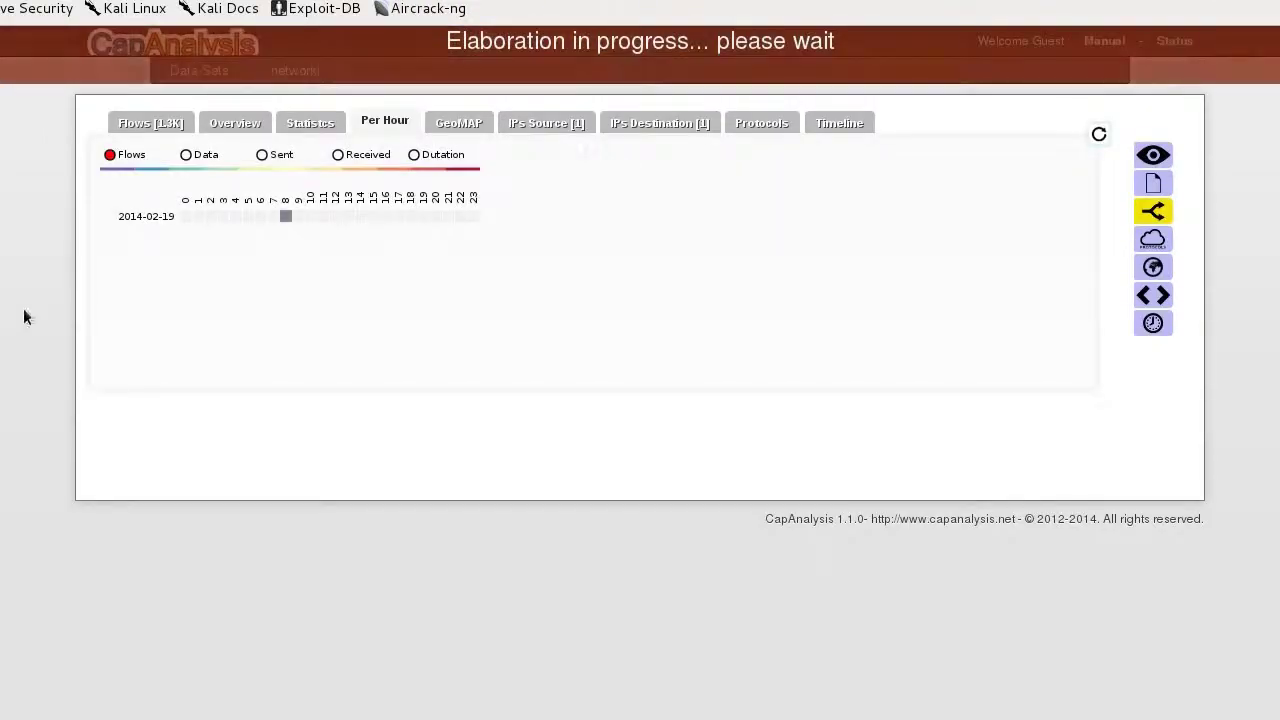
left_click(286, 216)
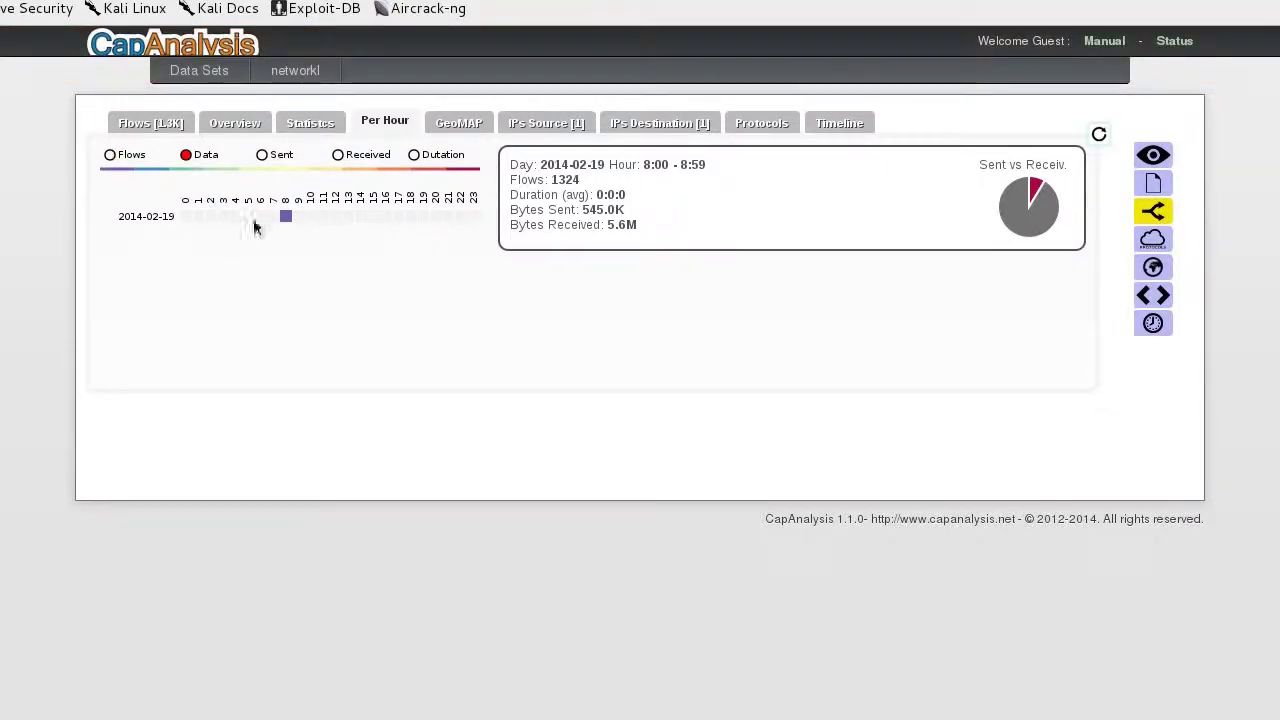
left_click(1100, 135)
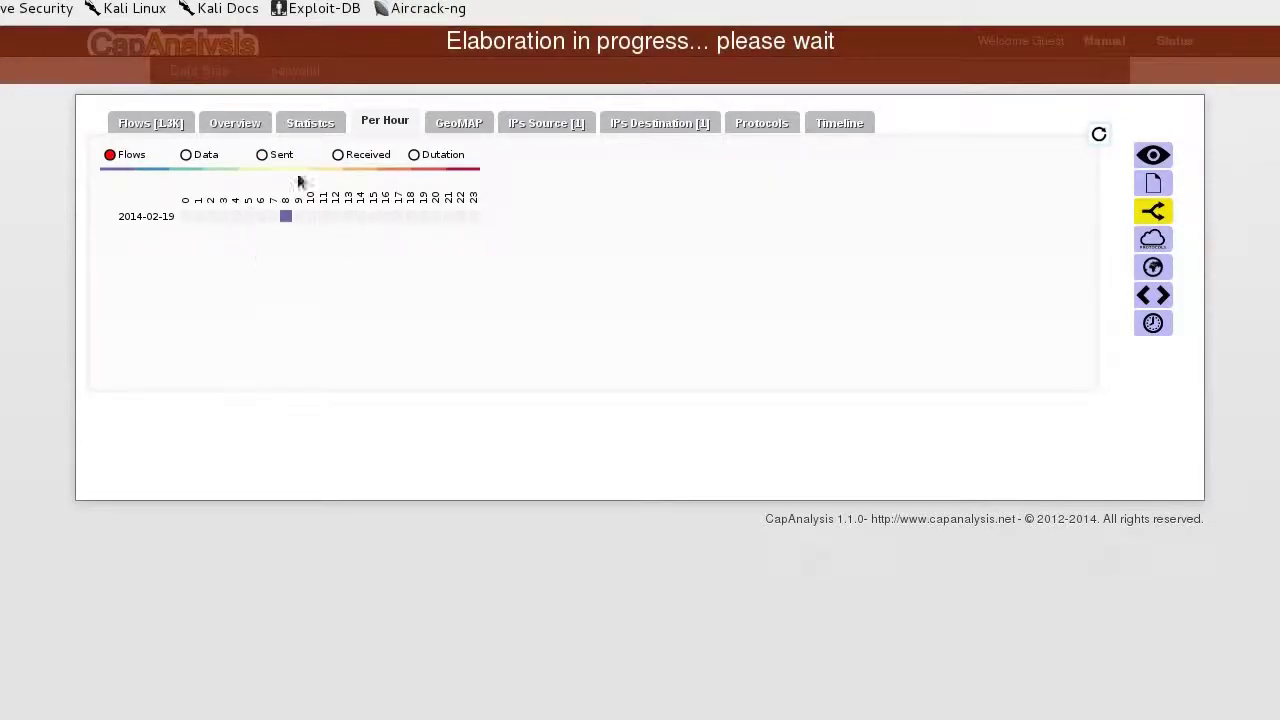
View the filtered traffic on the geographic map and in the list of source IPs
left_click(472, 127)
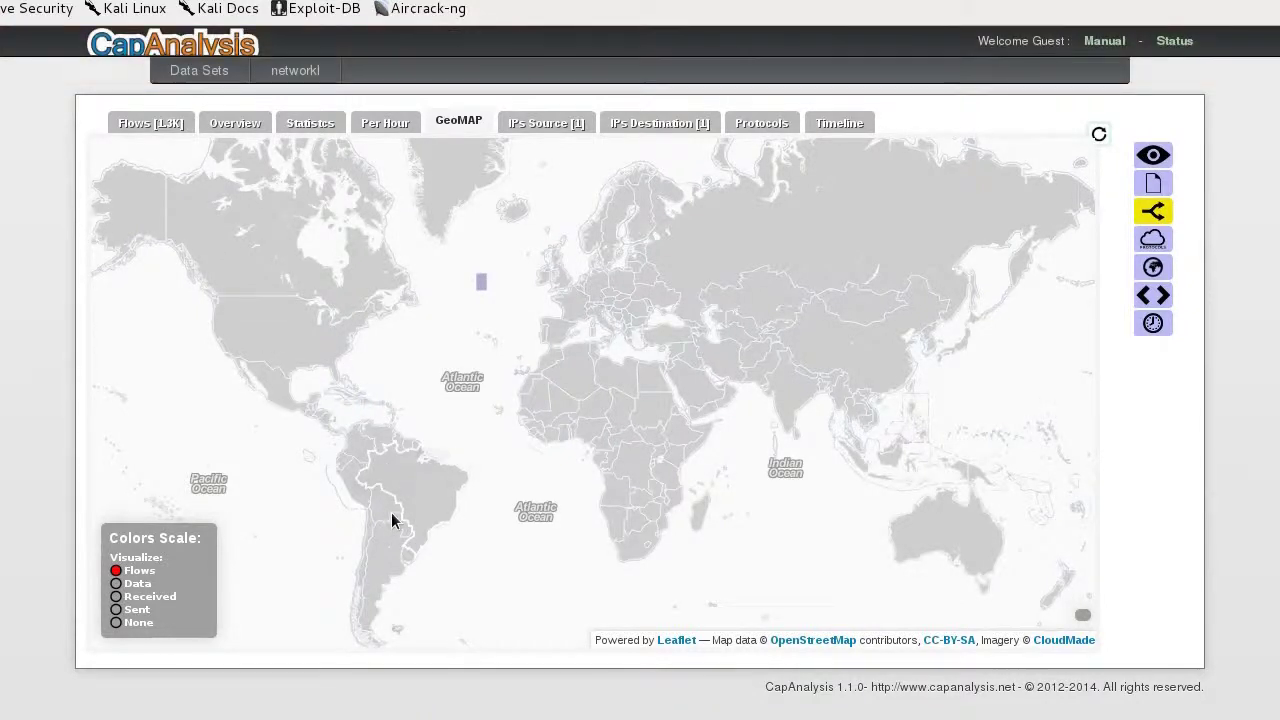
left_click(565, 125)
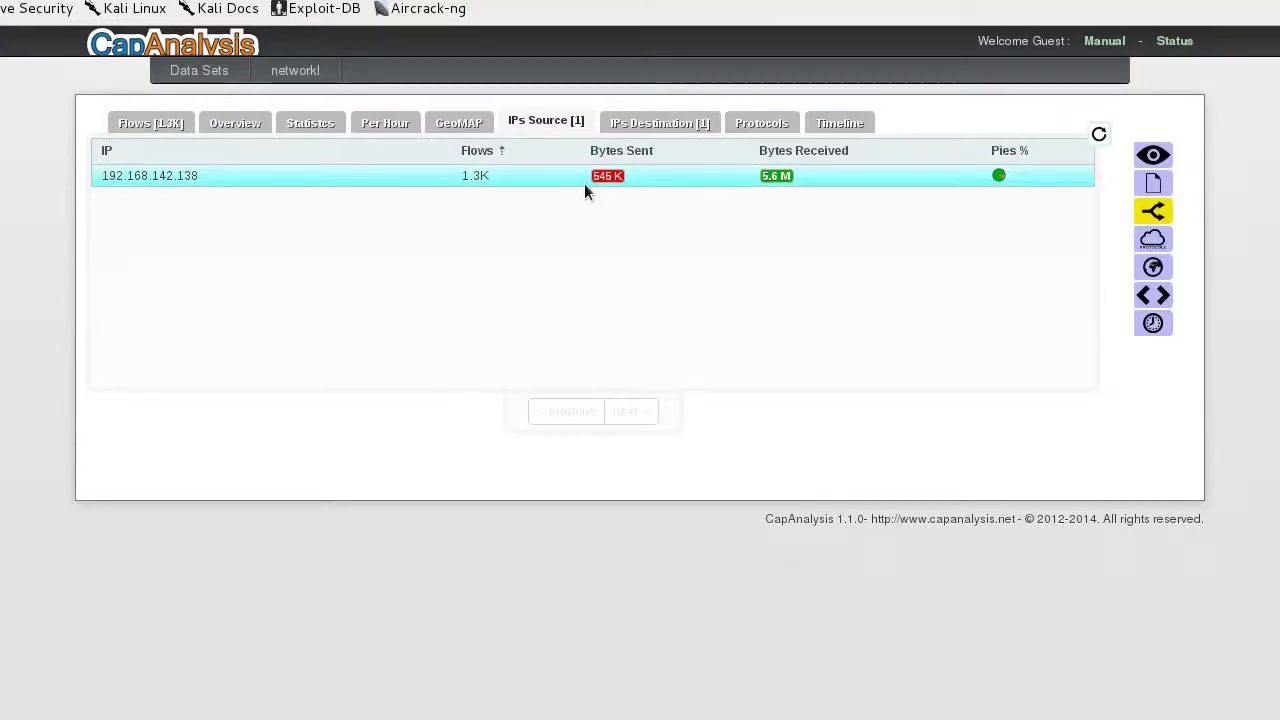
Open the details of destination IP 192.168.142.139 from the list of destination IPs
left_click(668, 128)
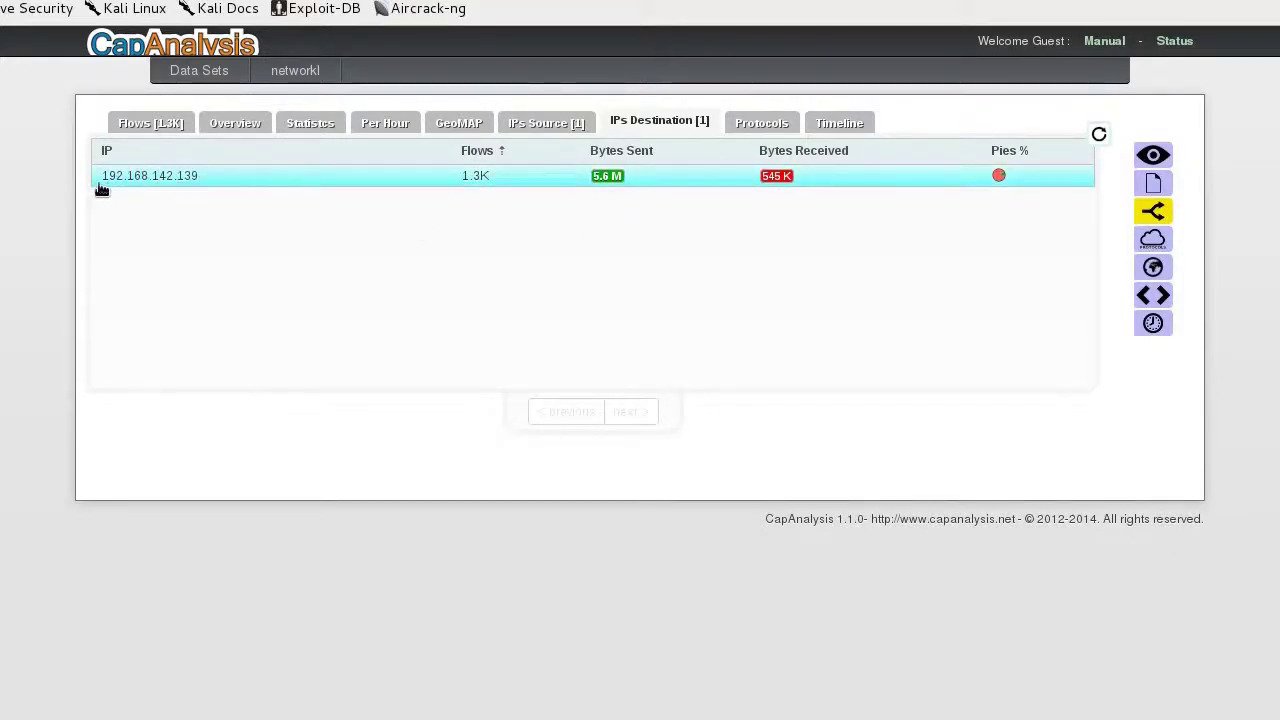
left_click(684, 176)
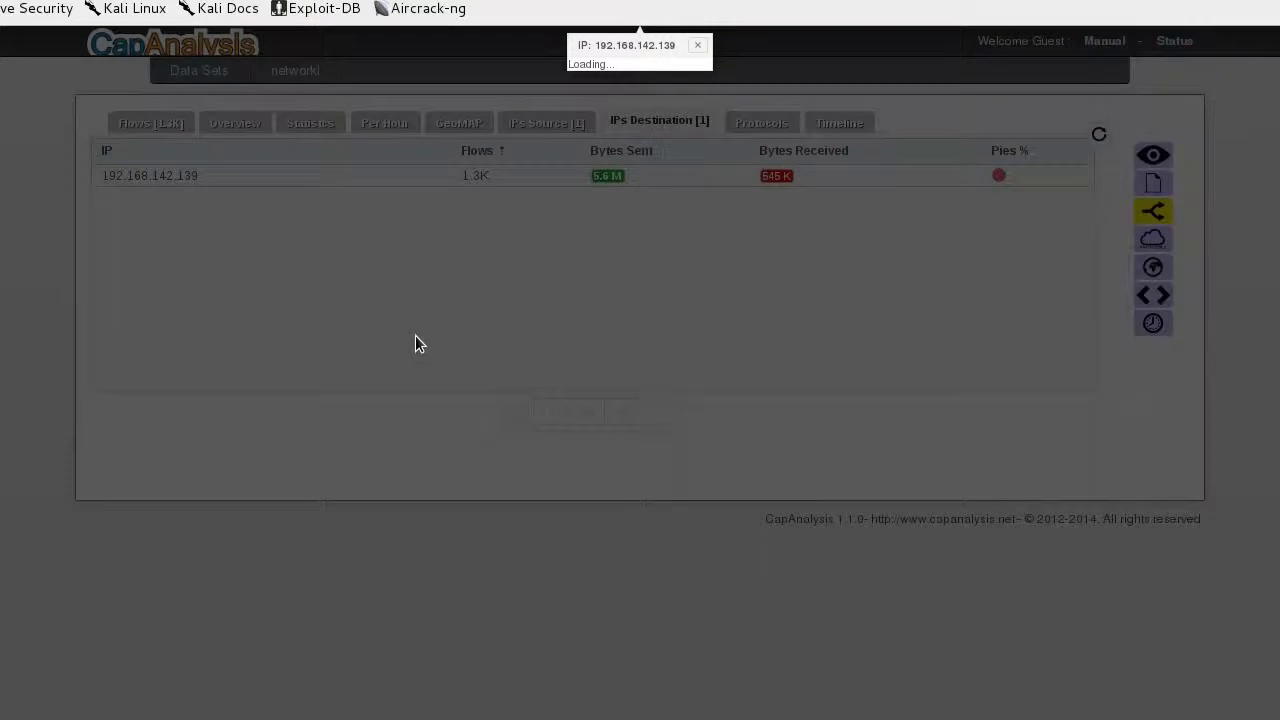
left_click(300, 179)
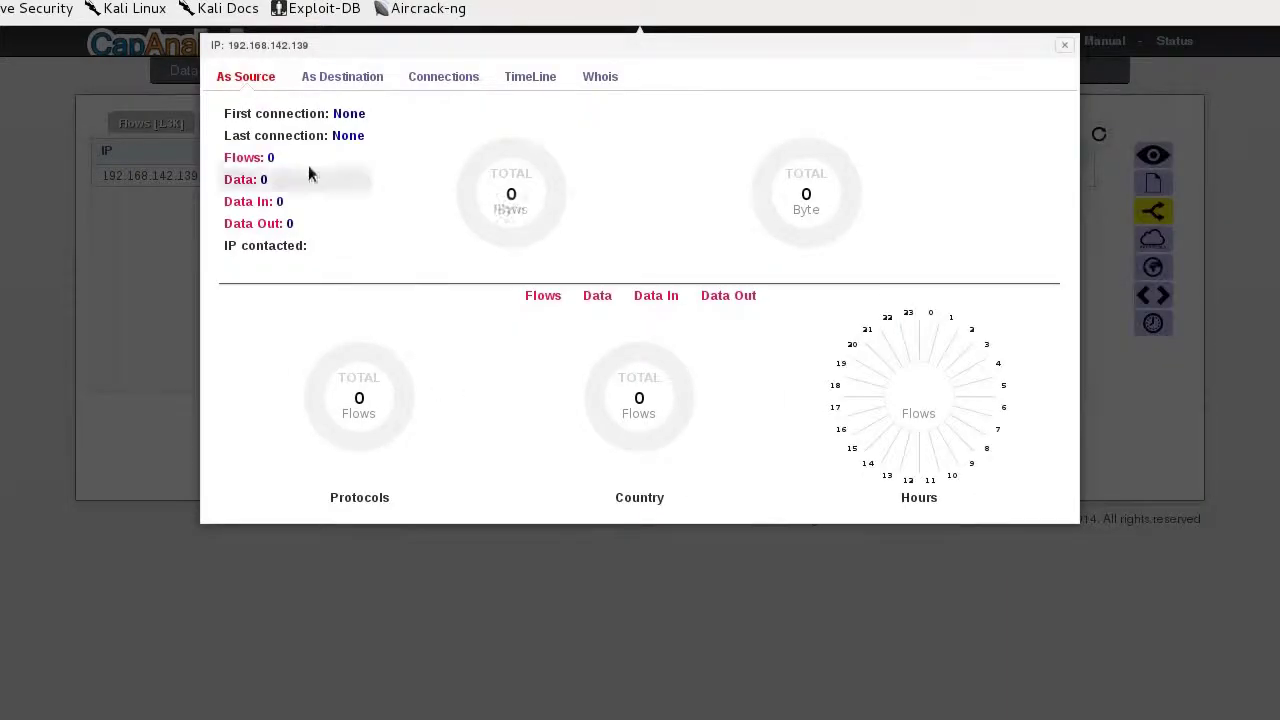
Examine the IP's traffic as a destination, comparing data in with flows and showing the protocol and hour charts by data
left_click(356, 80)
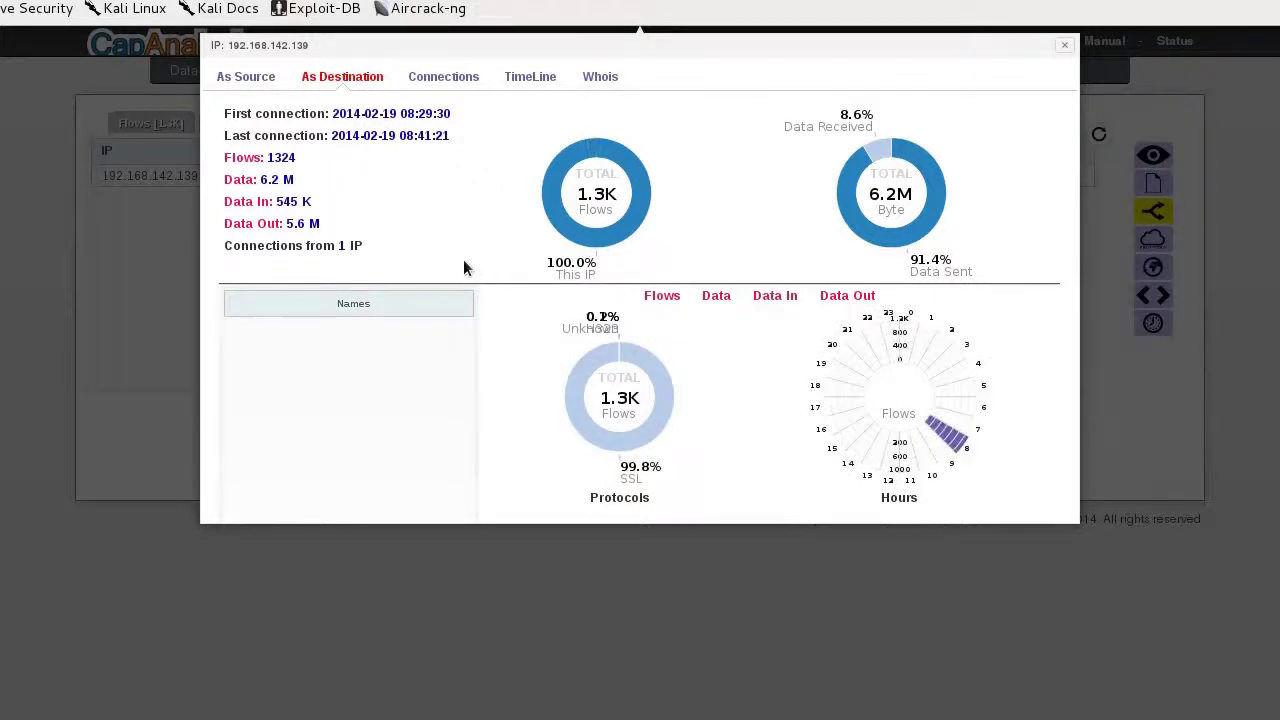
left_click(295, 201)
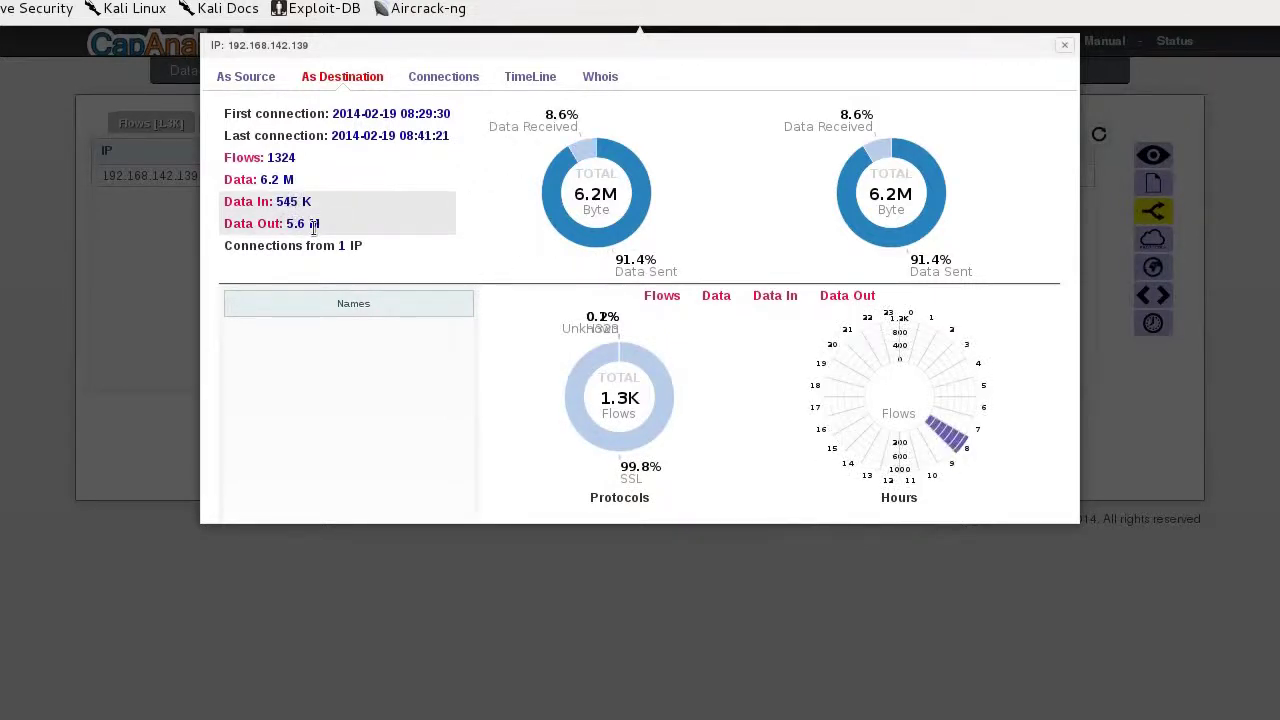
left_click(345, 162)
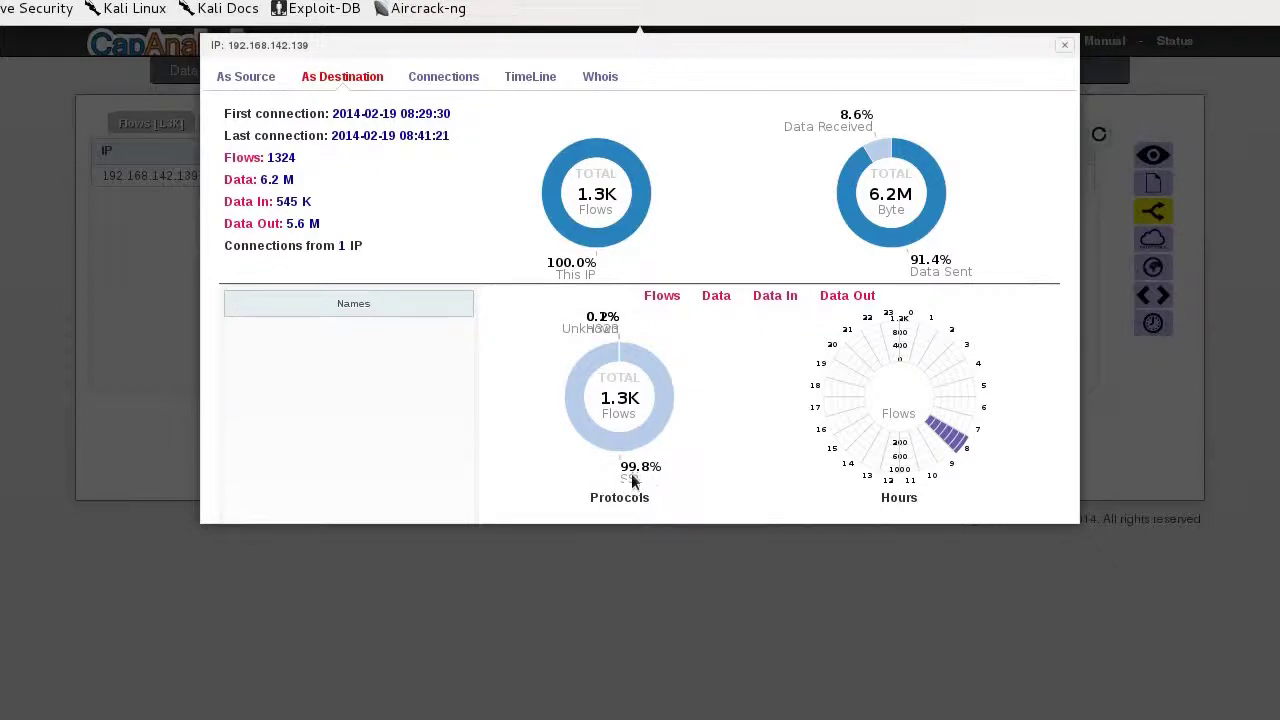
left_click(718, 297)
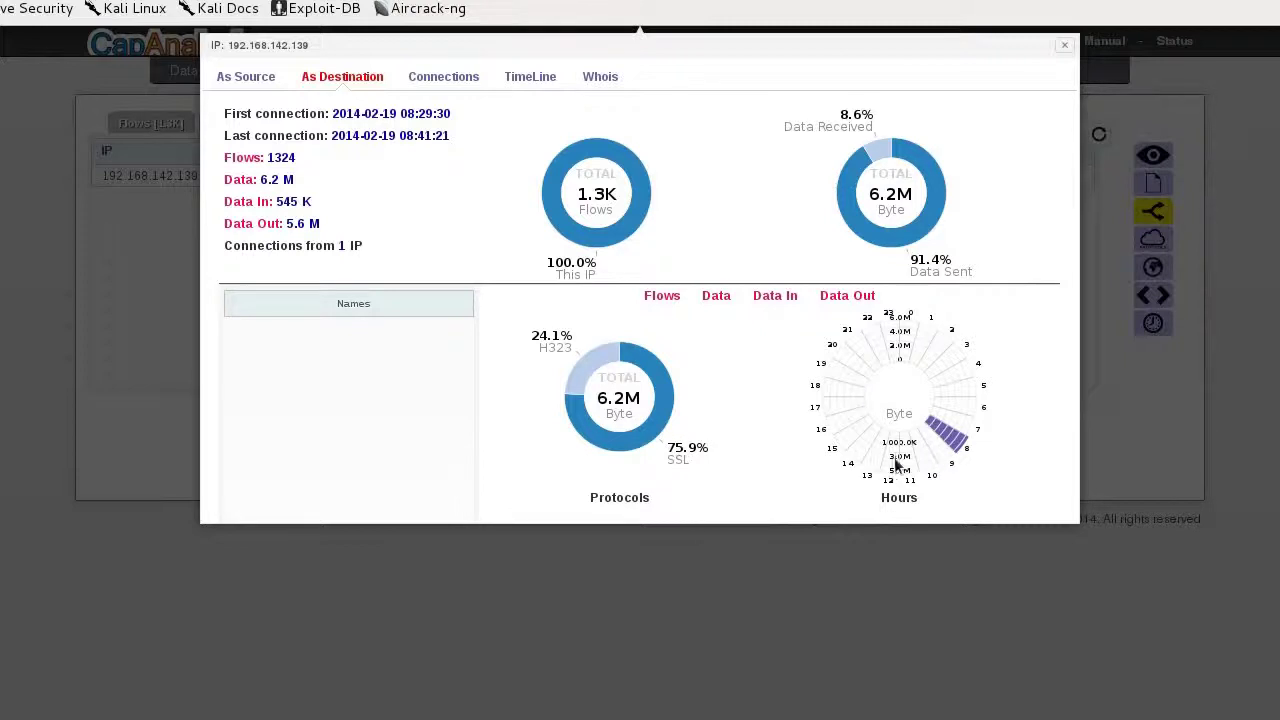
Review the connections and timeline of IP 192.168.142.139, and close its details
left_click(440, 80)
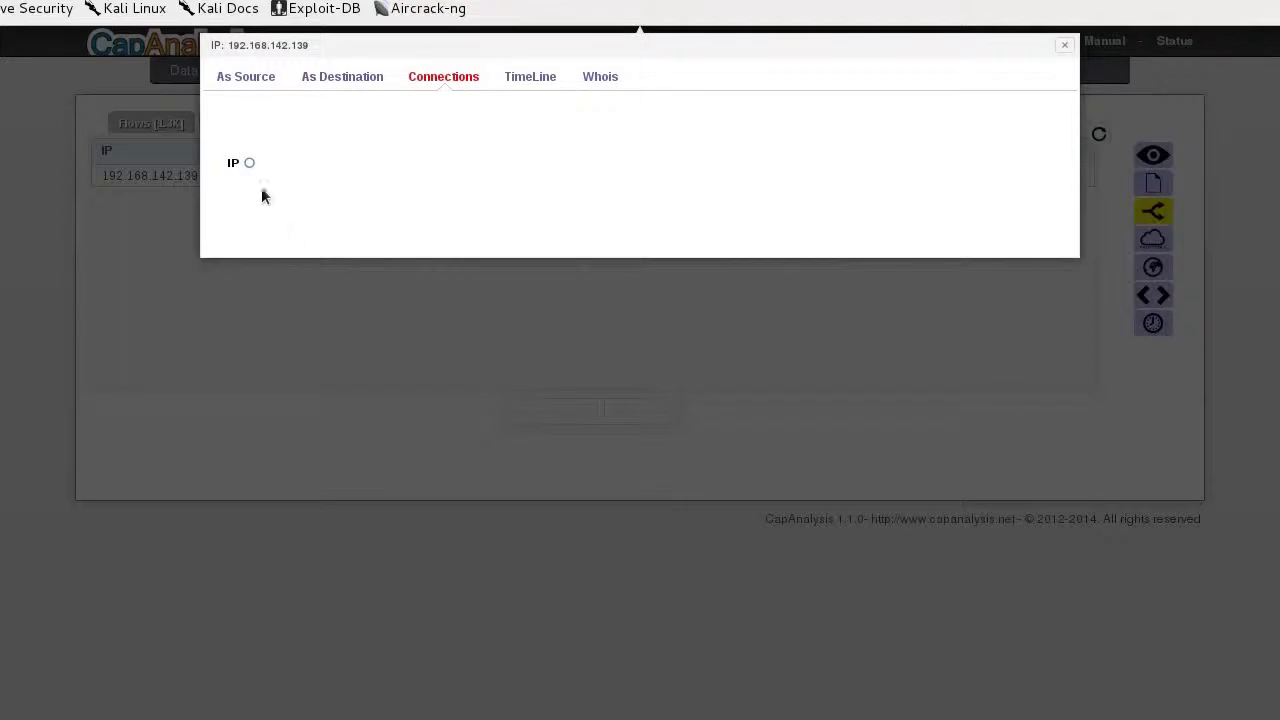
left_click(478, 84)
left_click(530, 77)
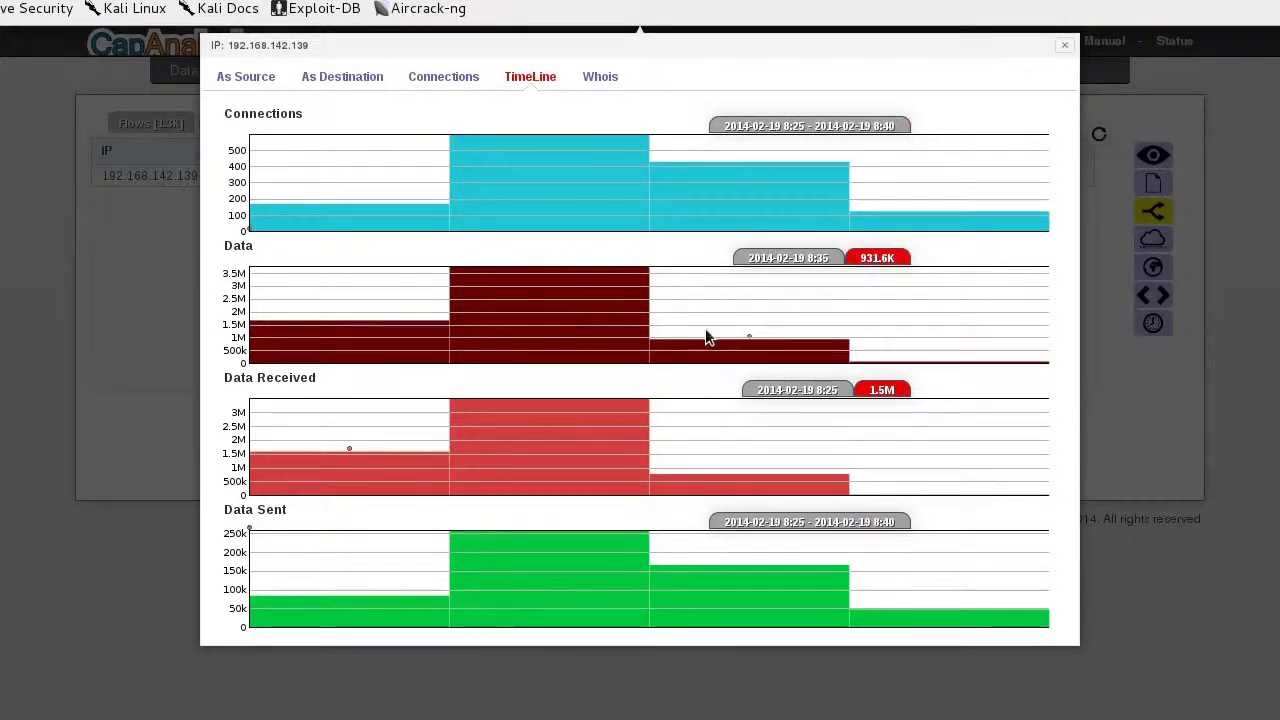
left_click(125, 316)
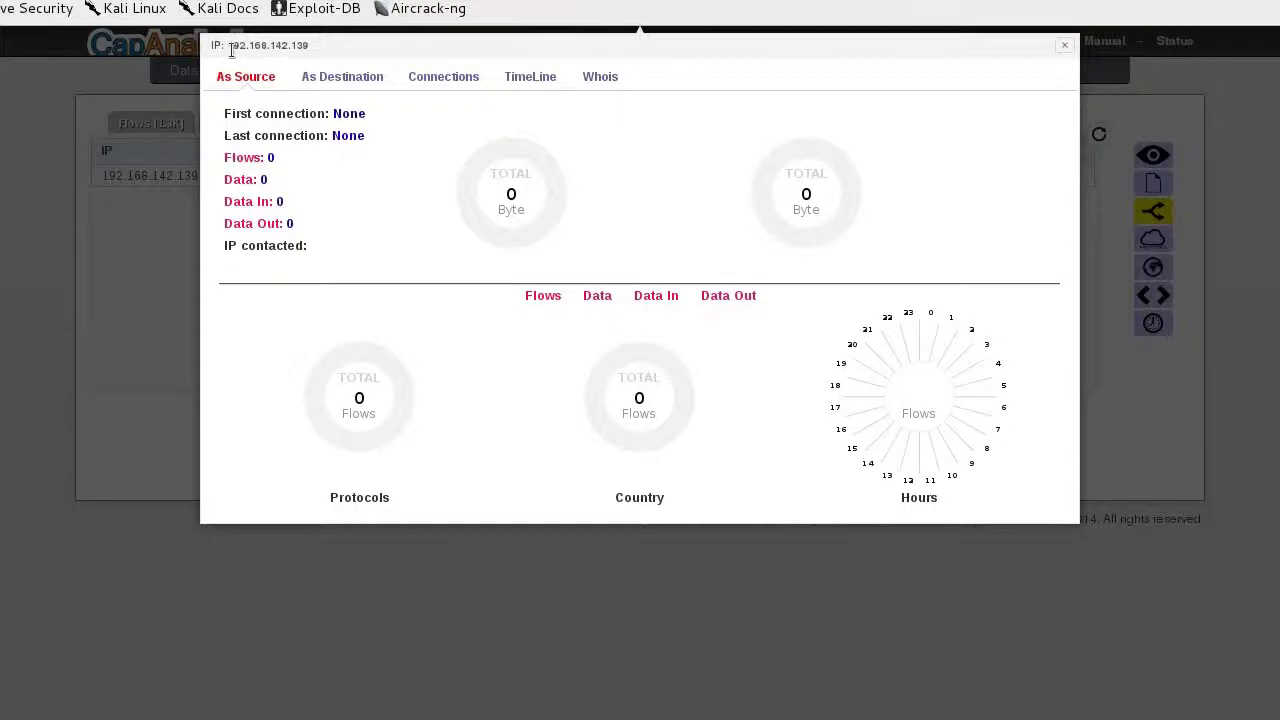
left_click(1065, 46)
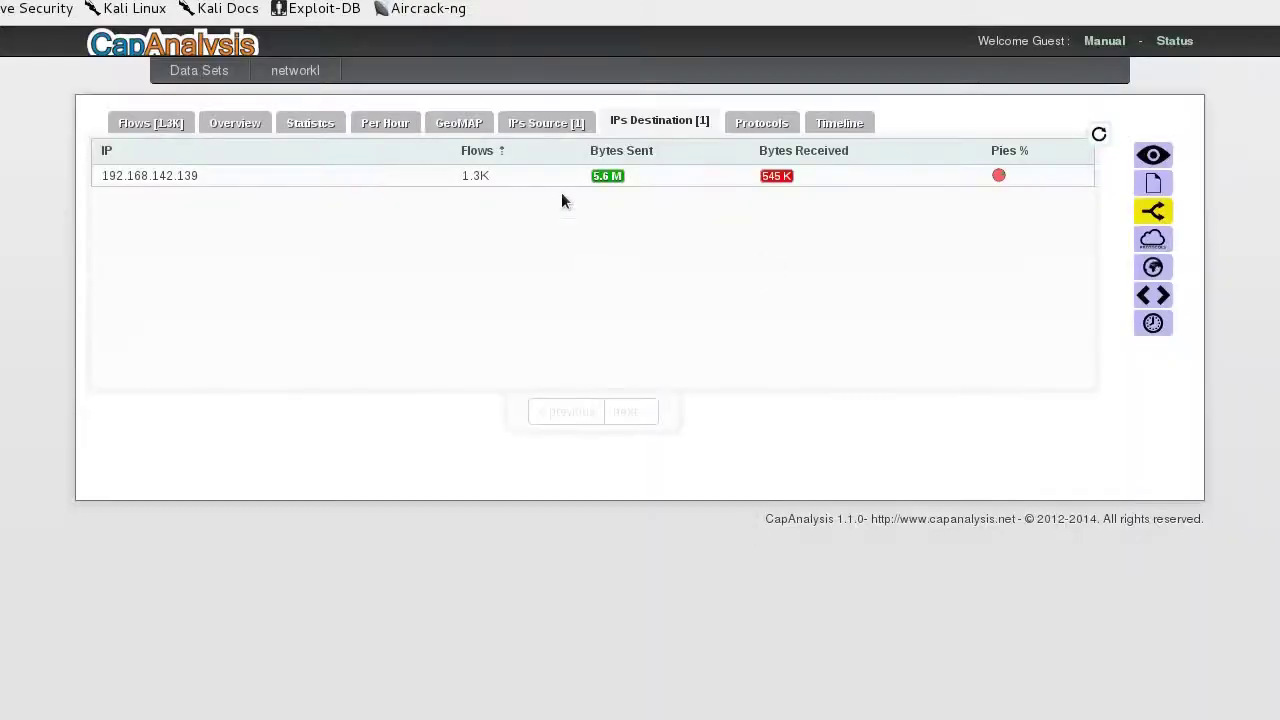
Inspect the SSL bubble in the protocols chart, and view the timeline of the filtered traffic
left_click(765, 127)
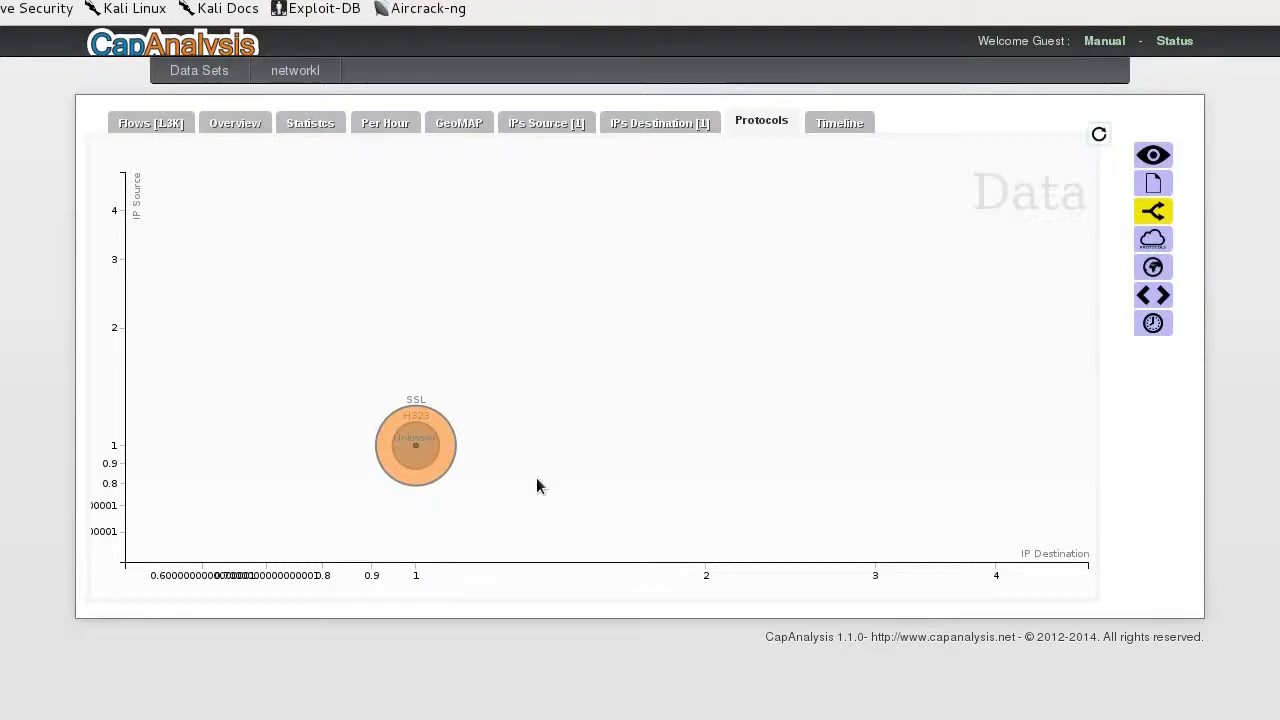
mouse_move(425, 456)
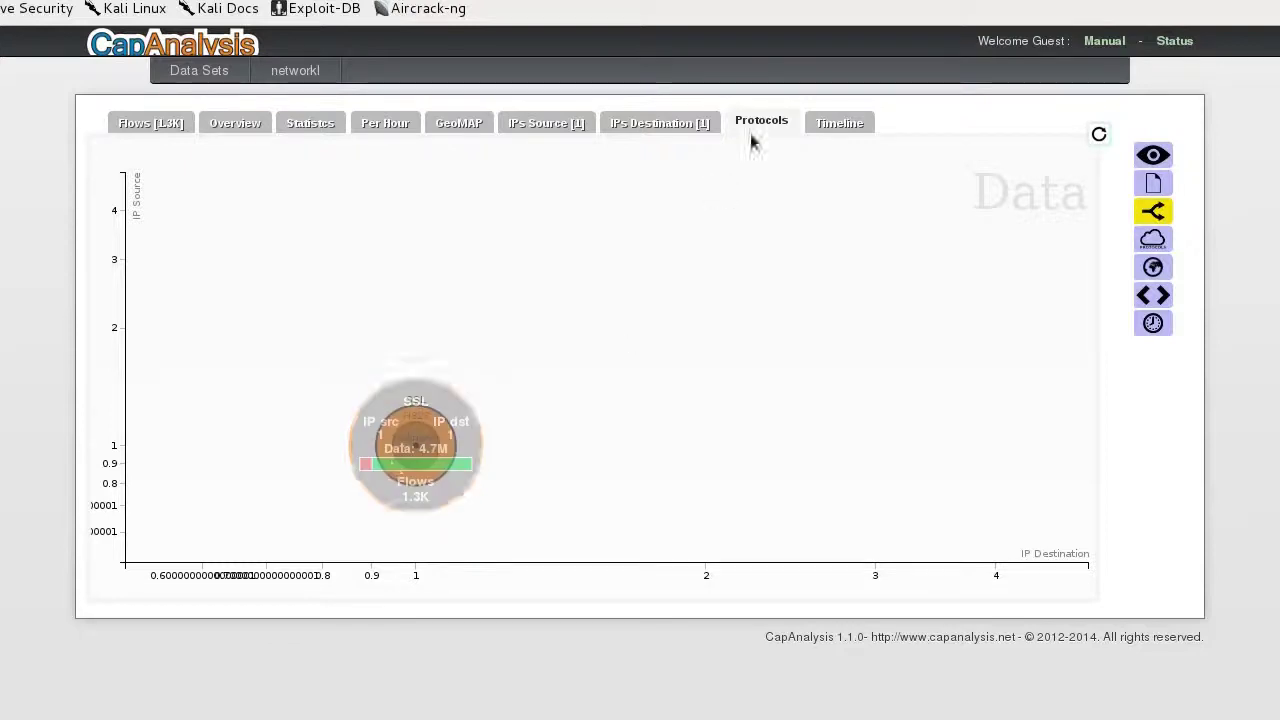
left_click(849, 125)
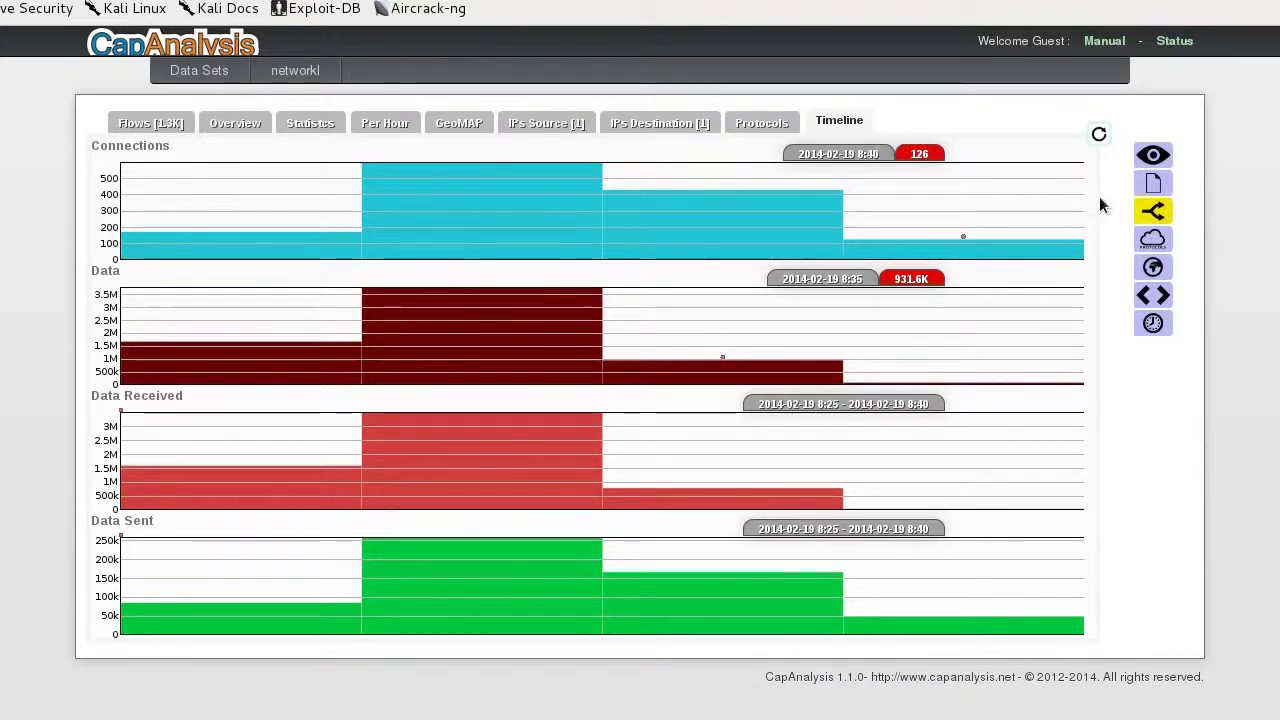
Replace the destination IP filter rule with destination port 4444, keep source IP 192.168.142.138, and apply the filter
left_click(1153, 211)
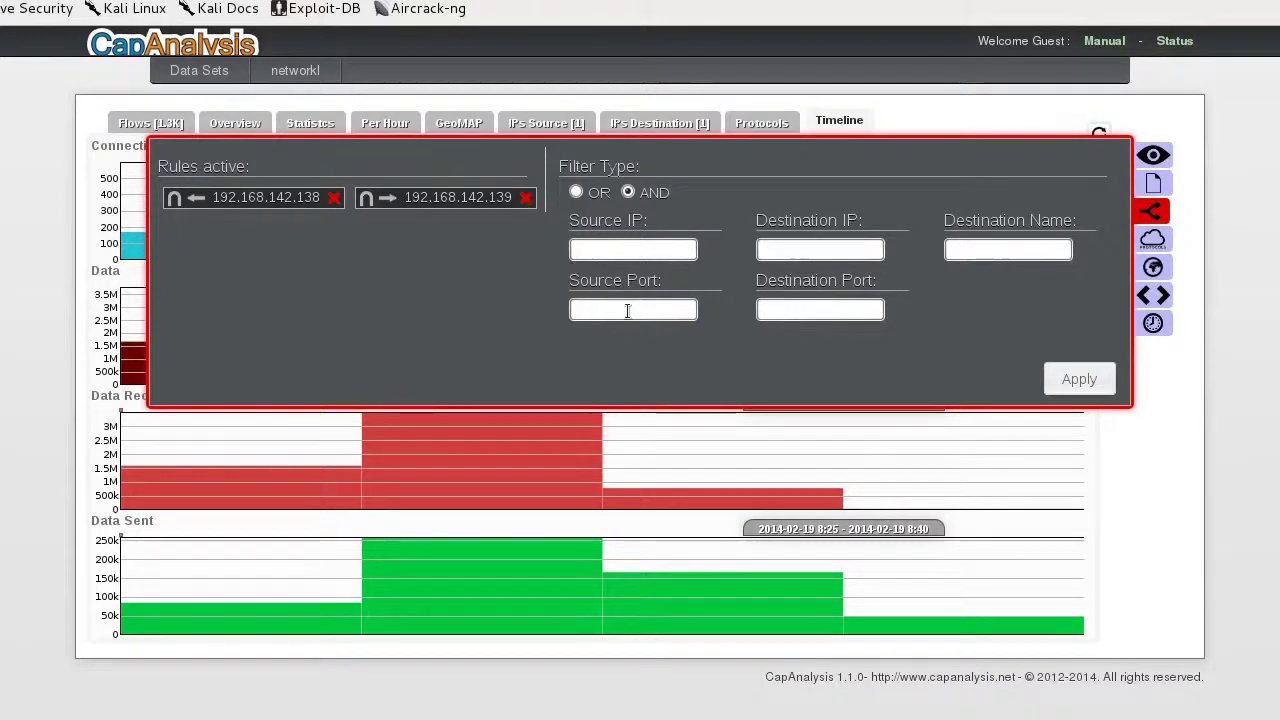
left_click(786, 311)
type("444")
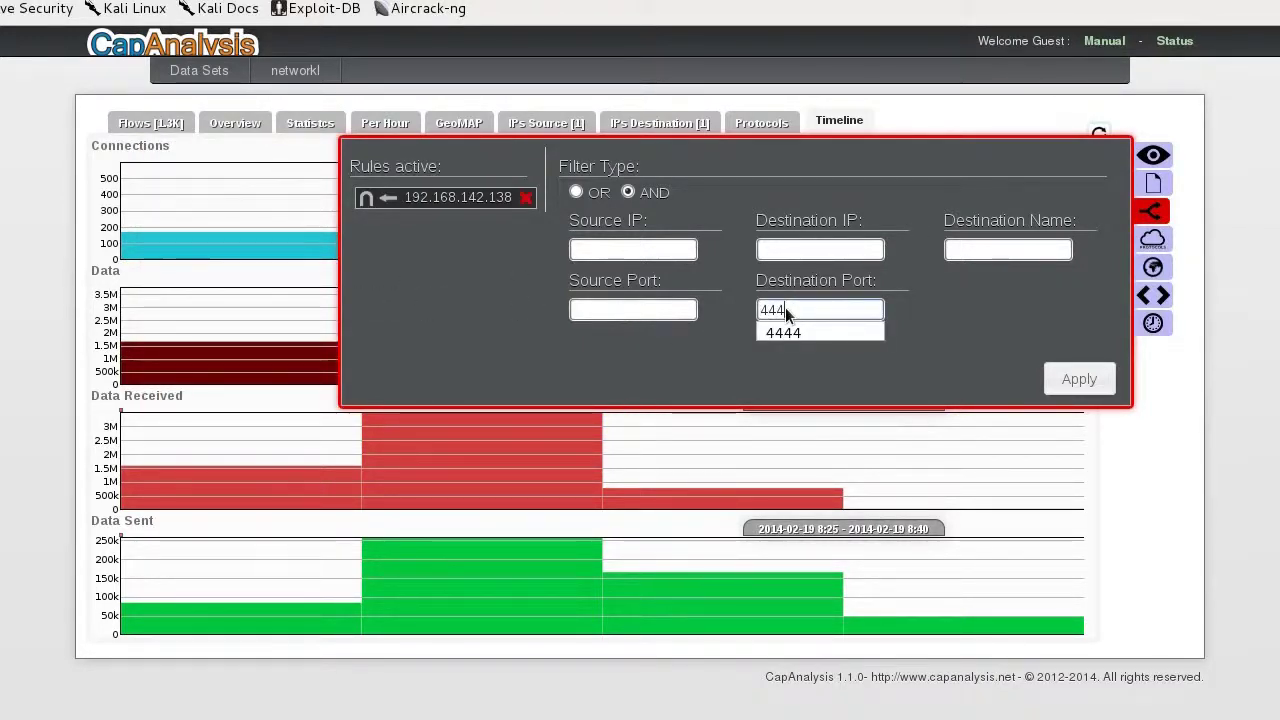
left_click(783, 332)
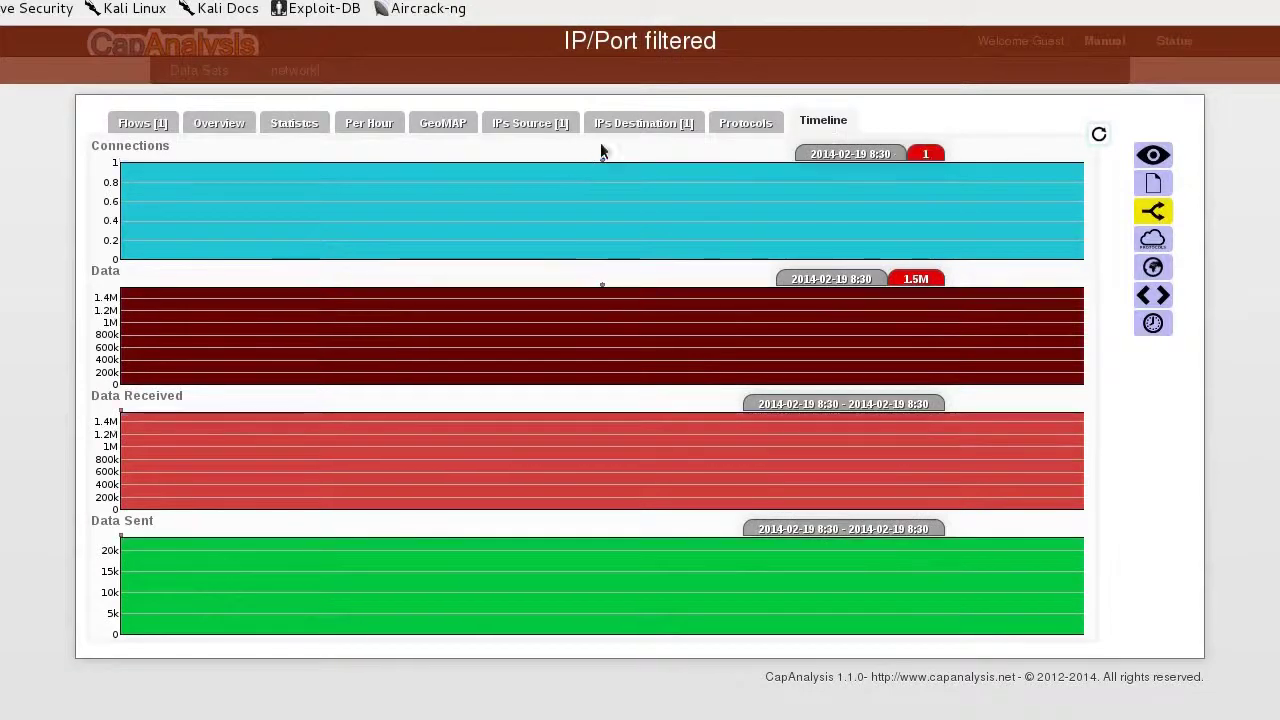
Examine the port 4444 flow in the flows list, and inspect its destination port segment in the overview
left_click(160, 123)
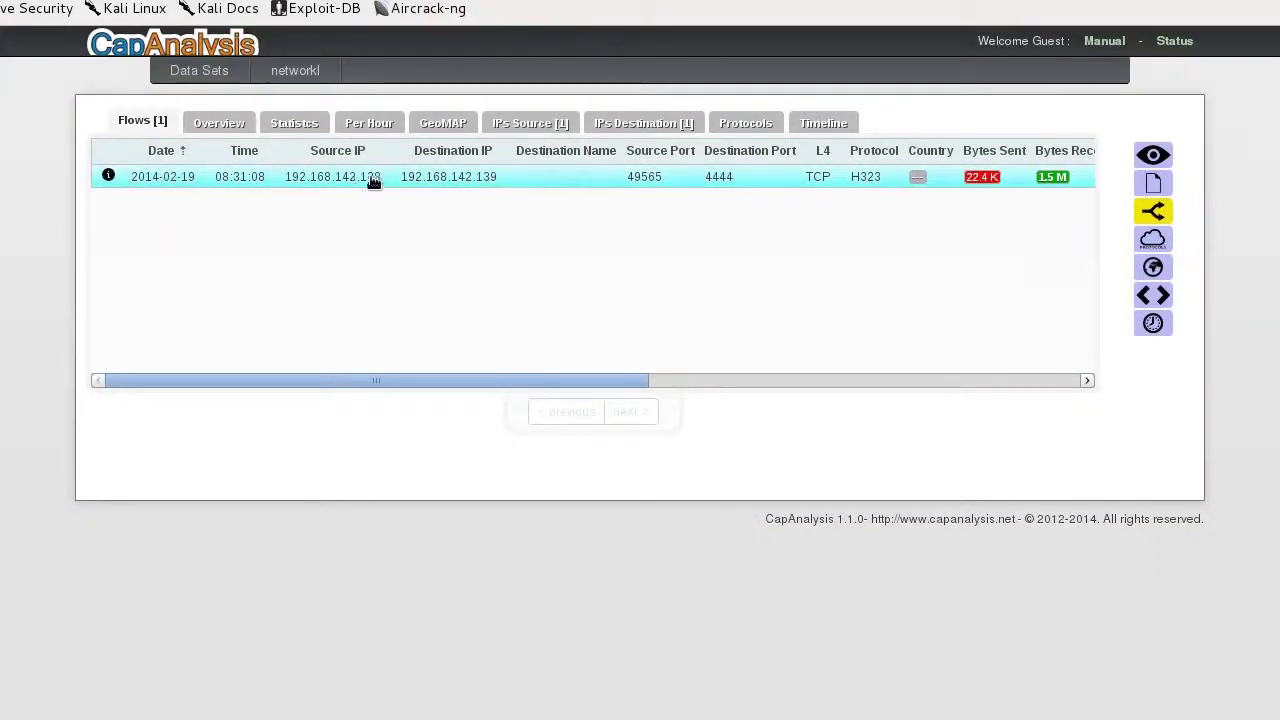
double_click(702, 176)
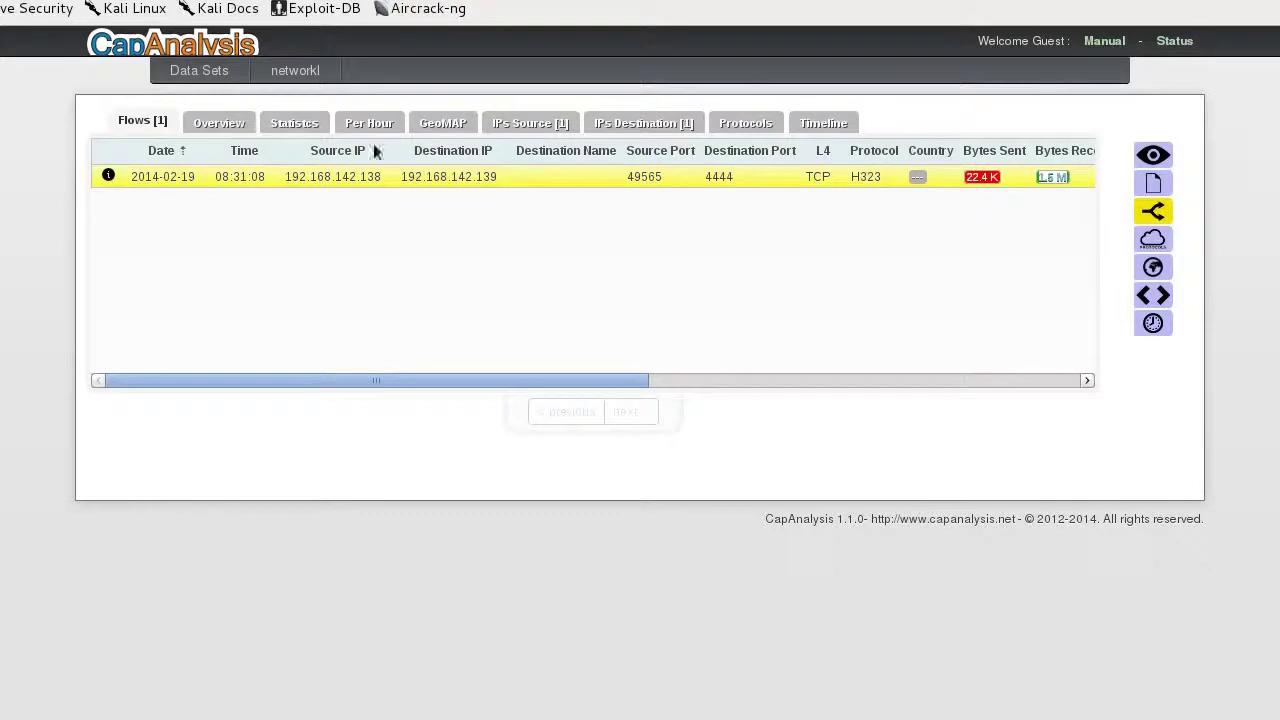
left_click(236, 128)
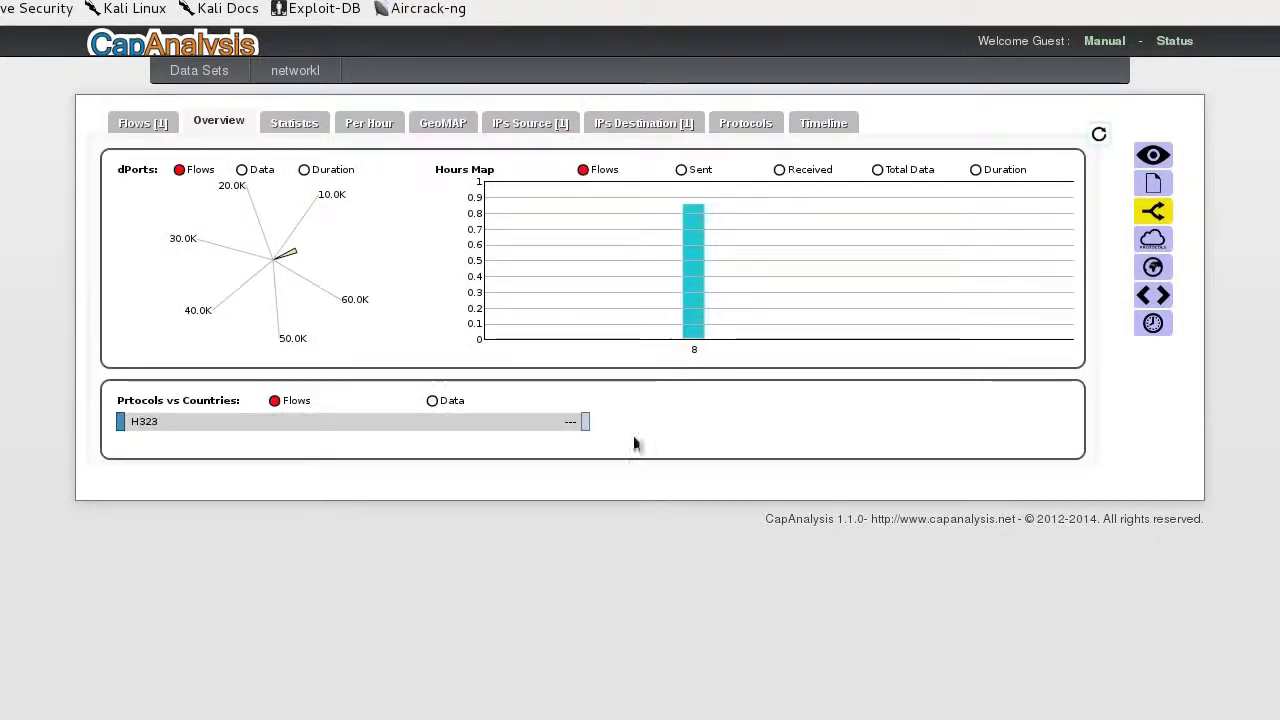
mouse_move(288, 257)
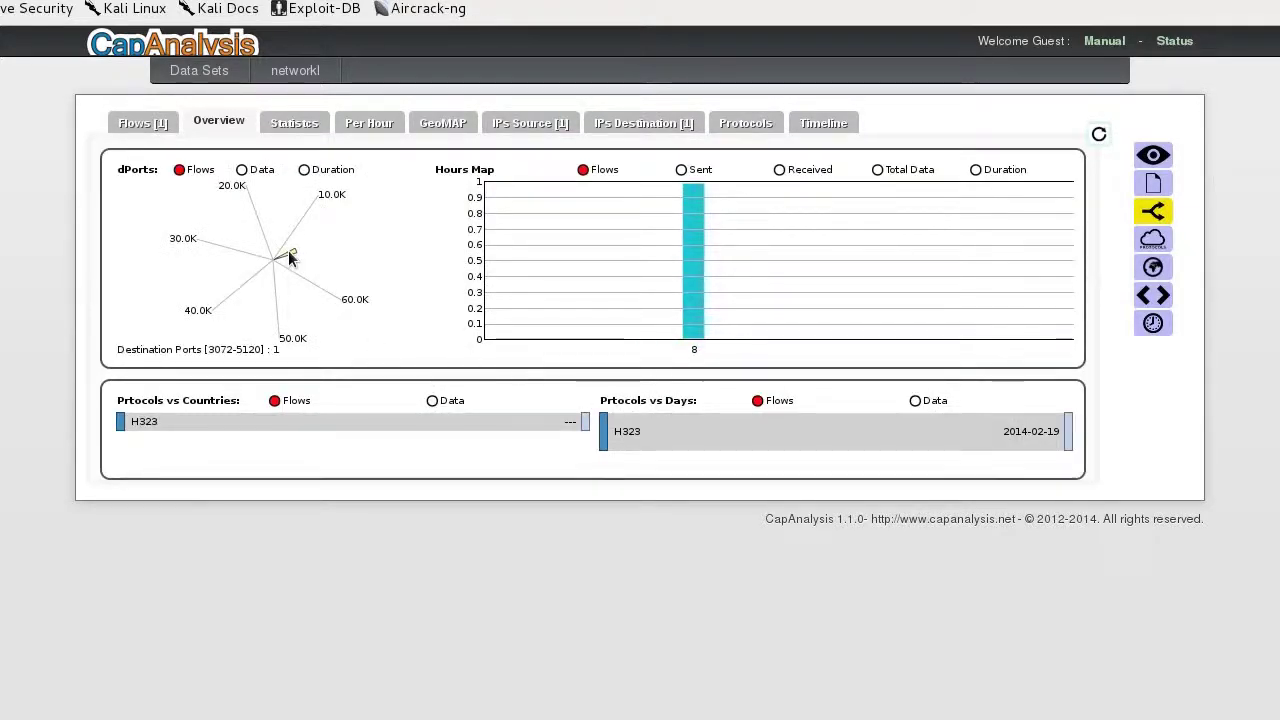
Review the statistics charts, inspect the H323 bubble in the protocols chart, and view the flow's timeline
left_click(294, 122)
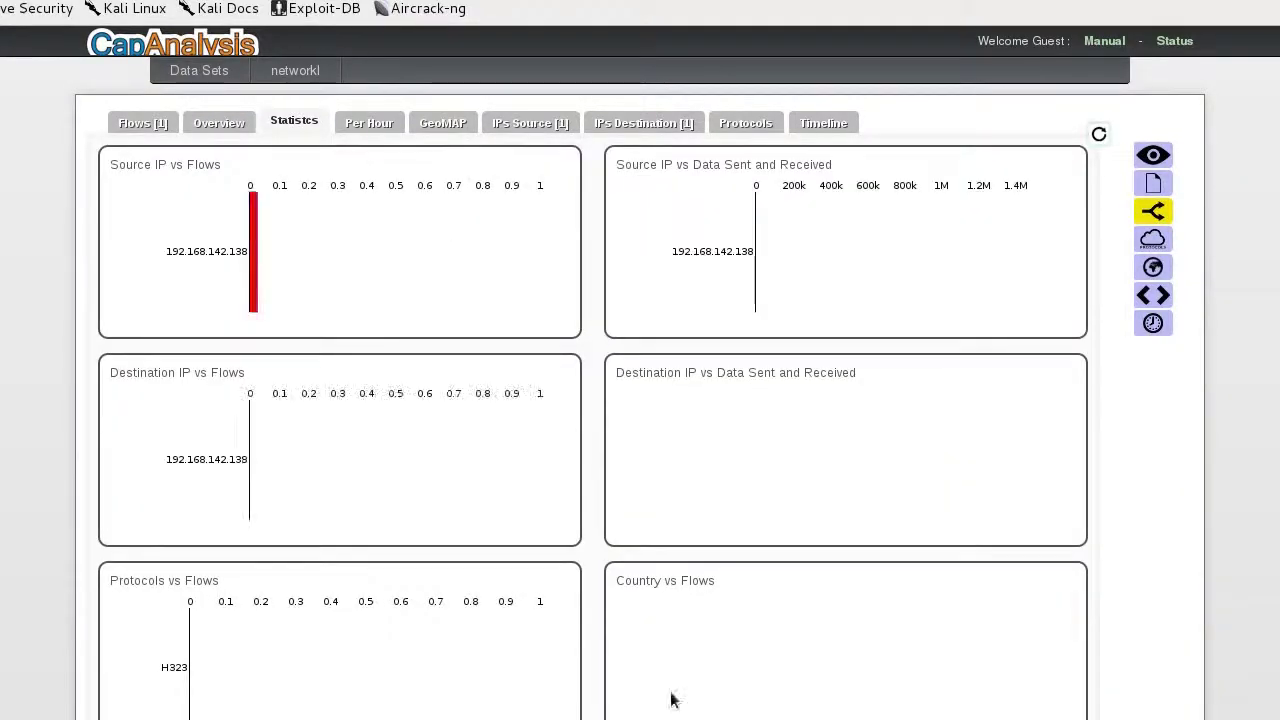
scroll(643, 375, "down", 3)
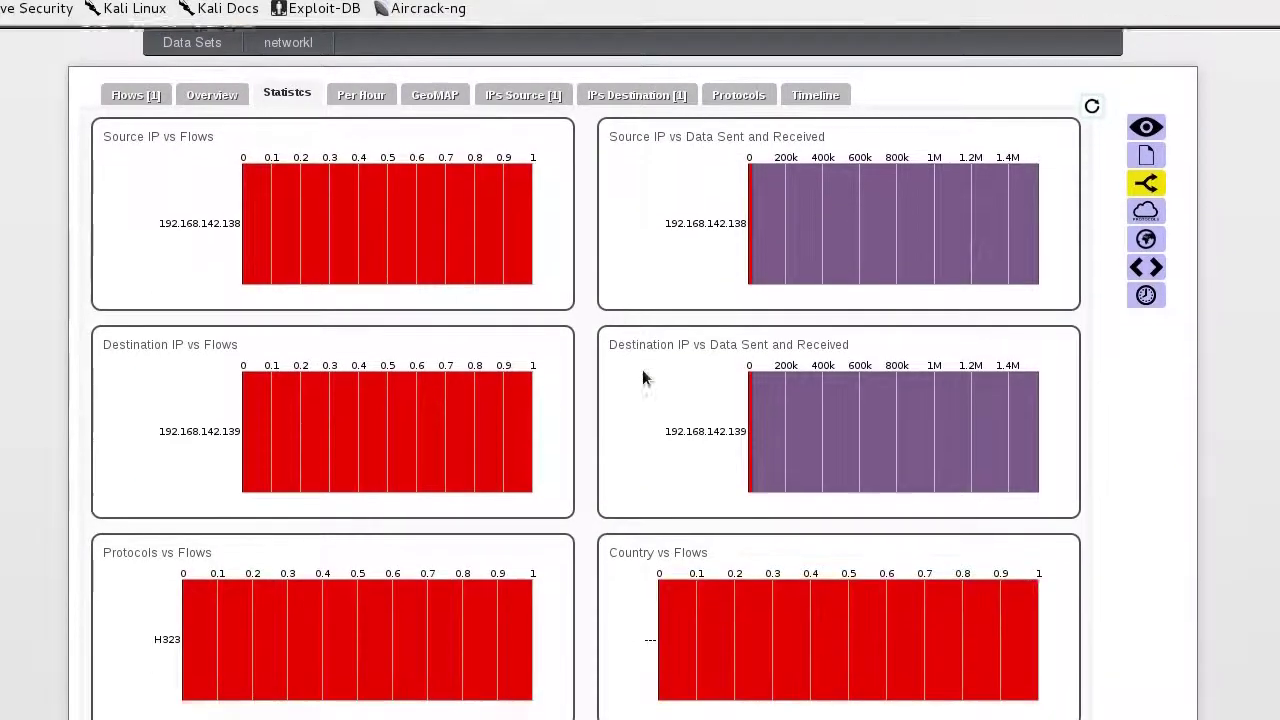
scroll(643, 377, "up", 2)
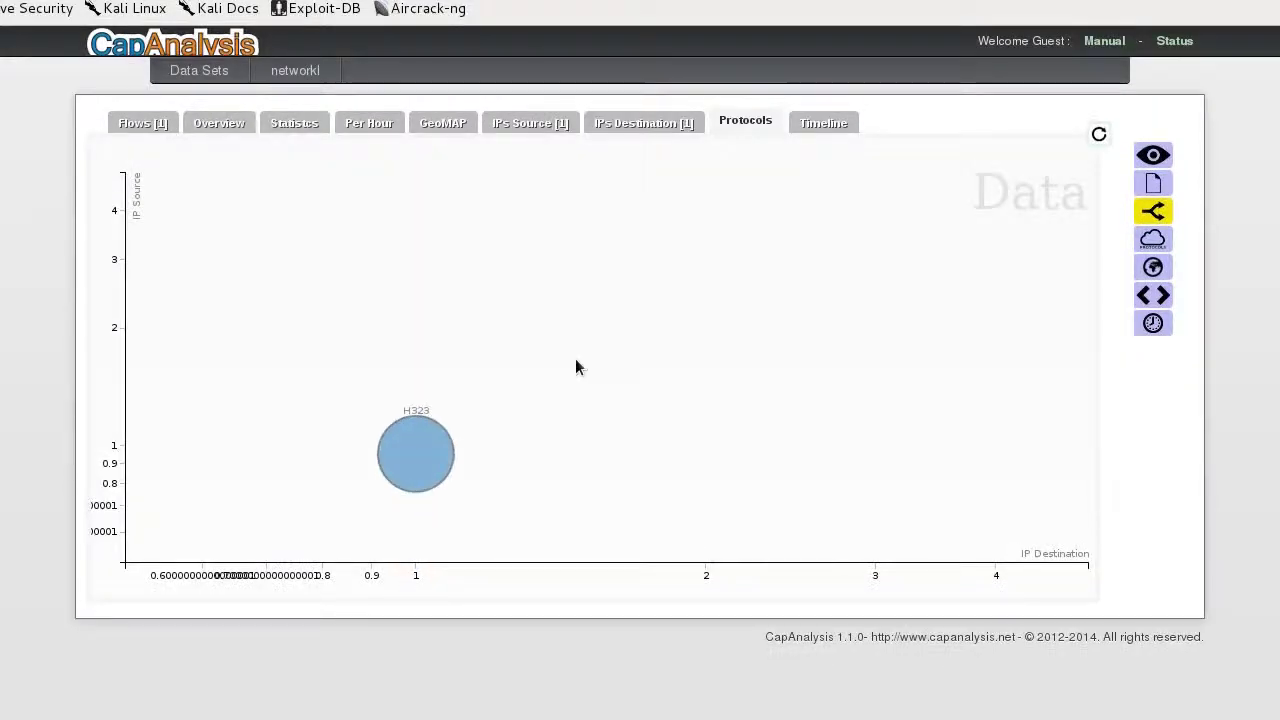
mouse_move(420, 455)
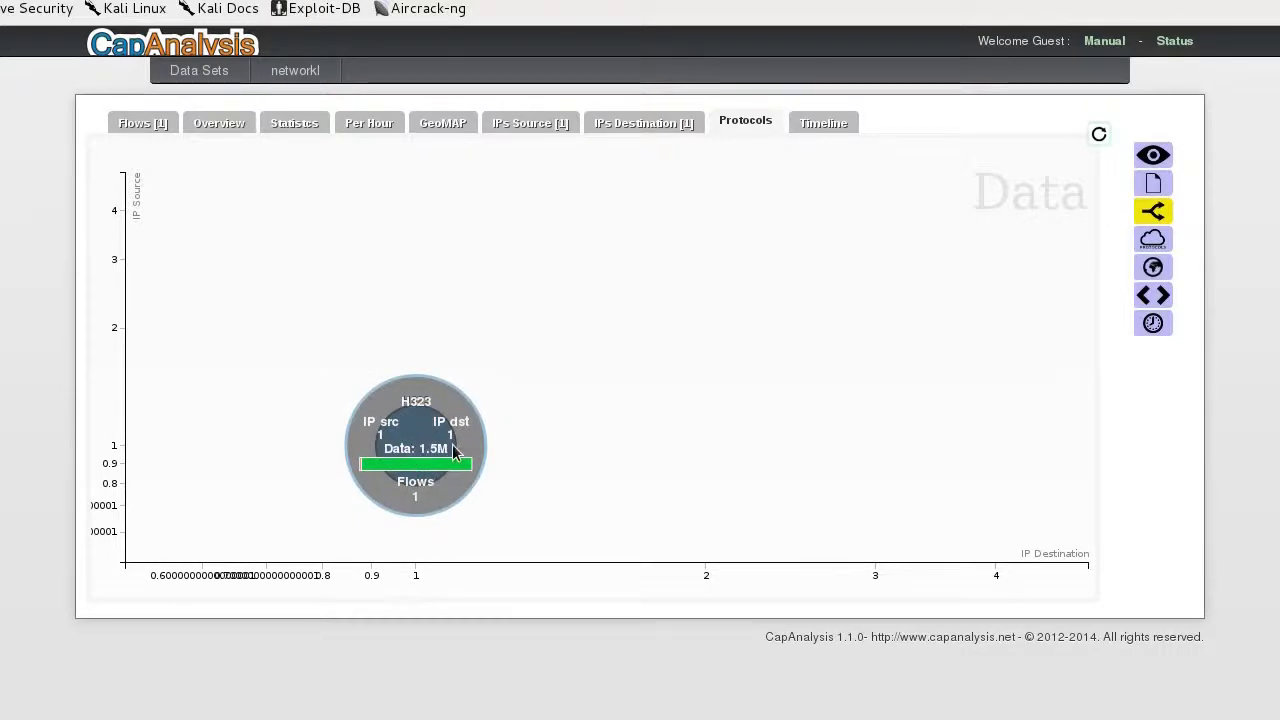
left_click(818, 124)
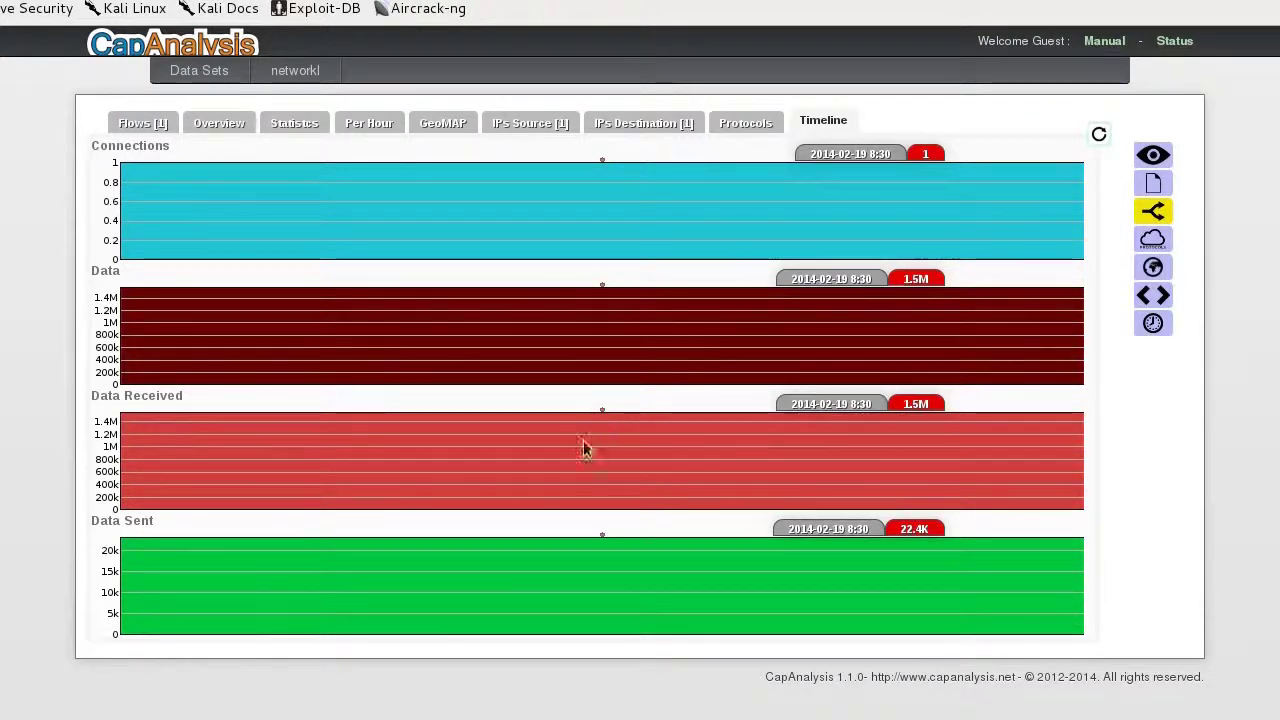
From the flows list, replace the destination port 4444 rule with destination IP 192.168.142.131 and apply the filter
left_click(140, 123)
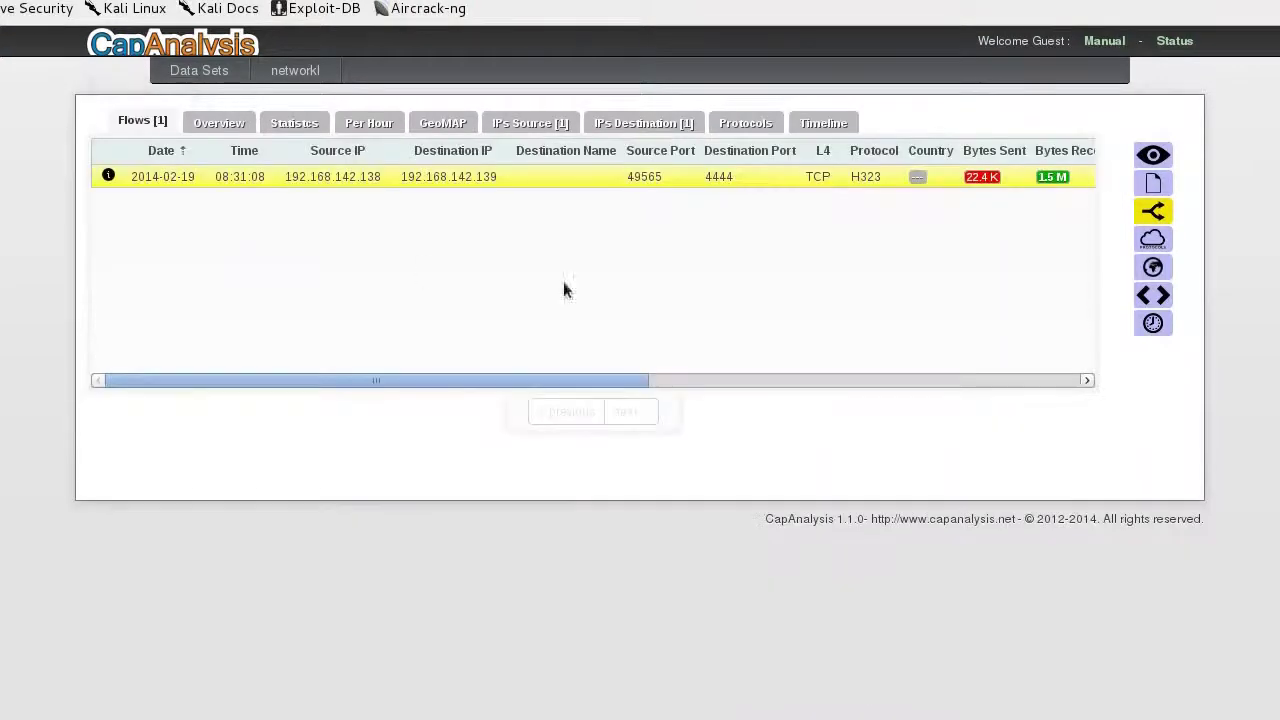
left_click(1153, 214)
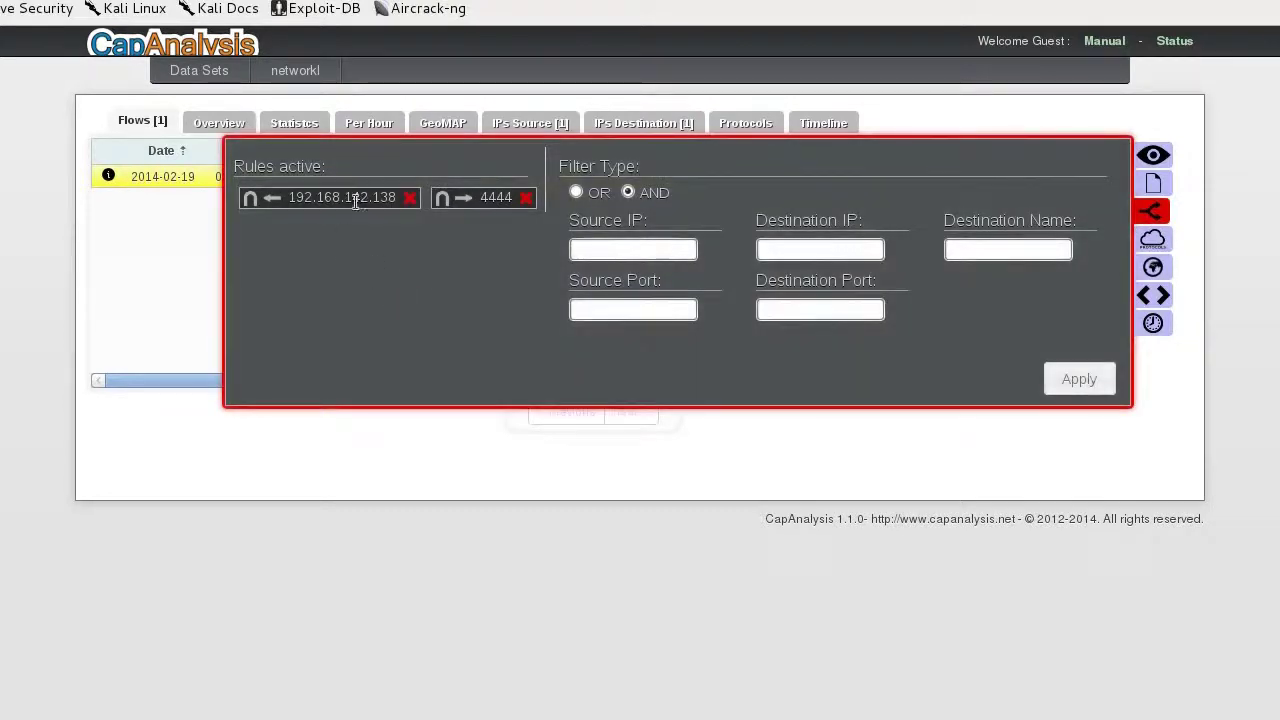
left_click(436, 203)
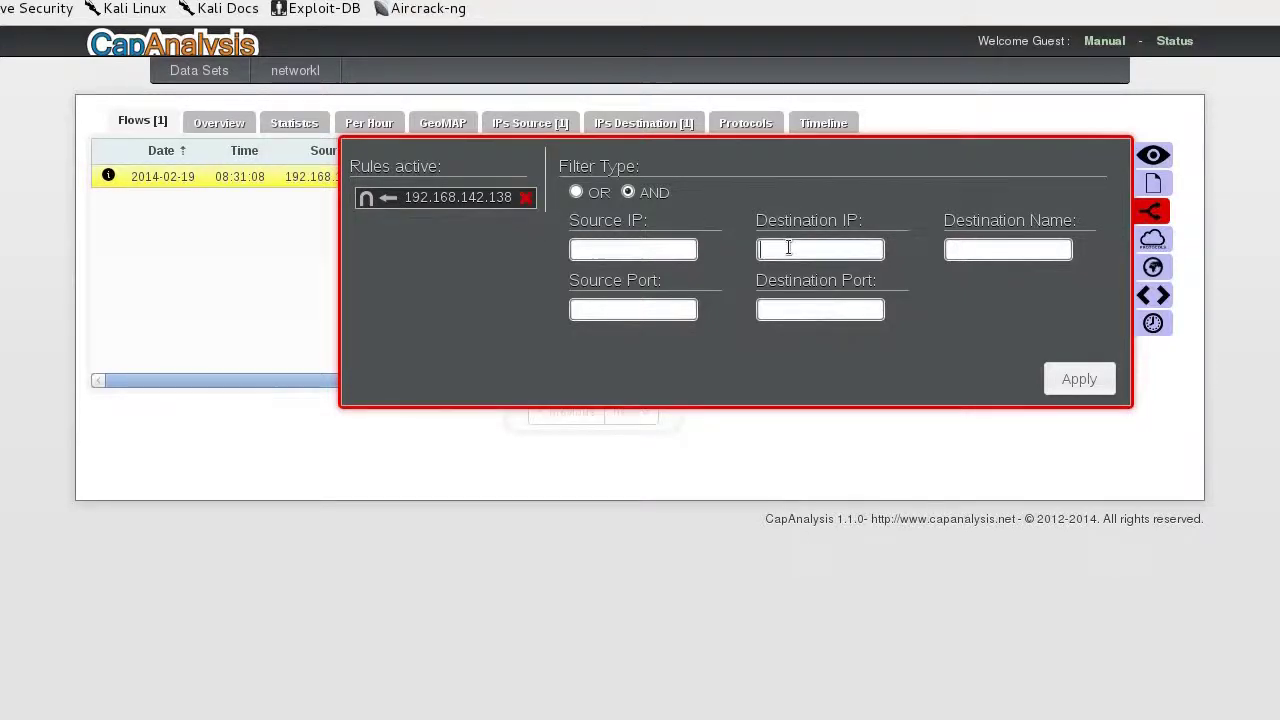
type("192")
key("Down")
key("Down")
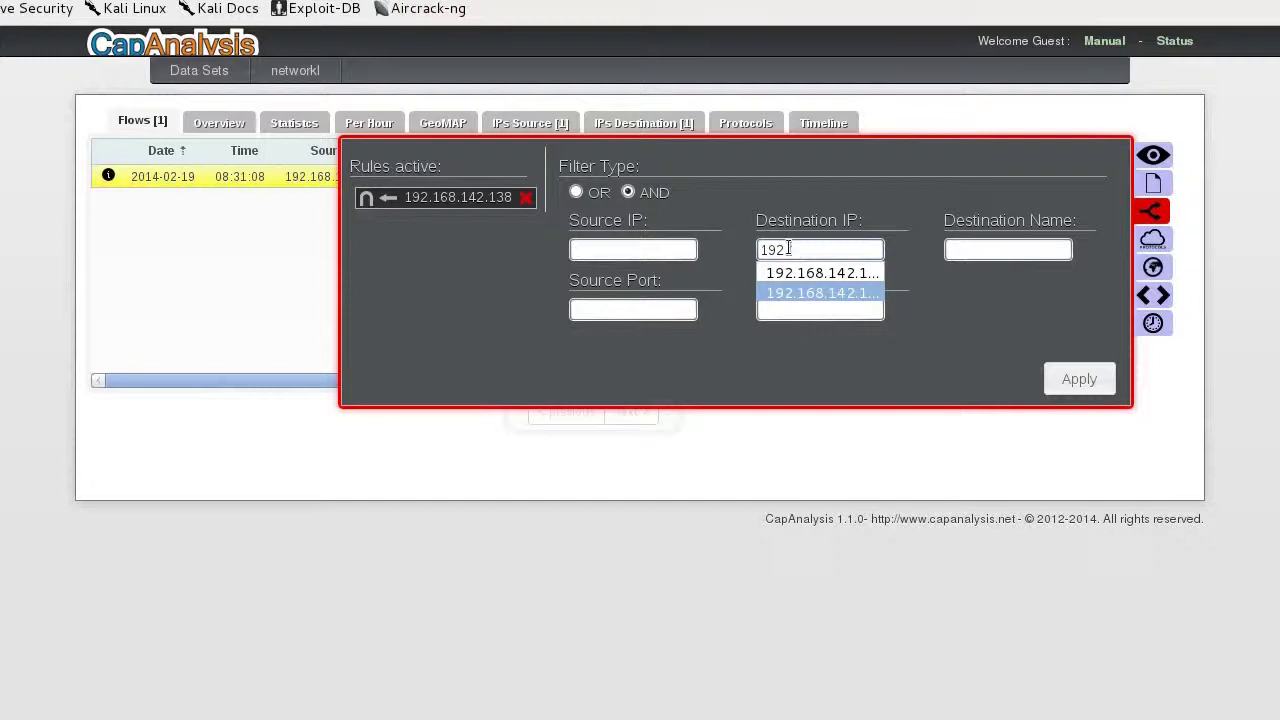
key("Return")
left_click(1073, 389)
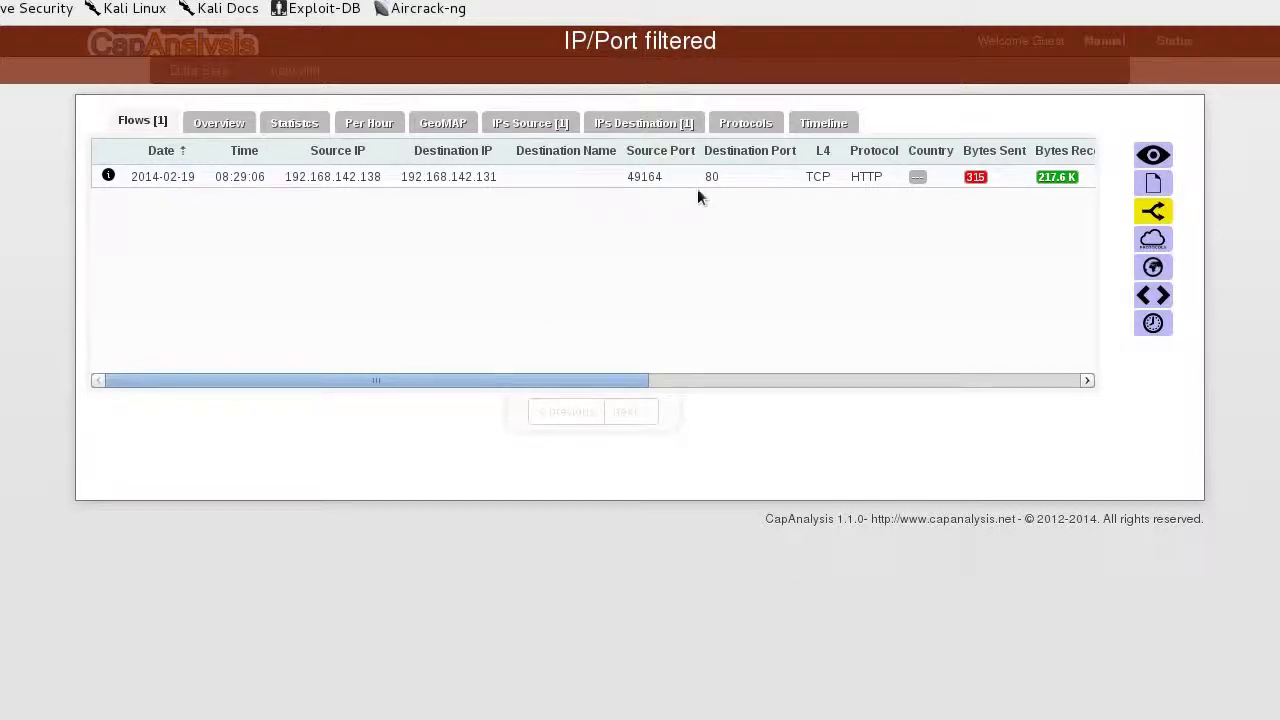
Select the HTTP flow to 192.168.142.131, and view its overview and the list of destination IPs
left_click(532, 177)
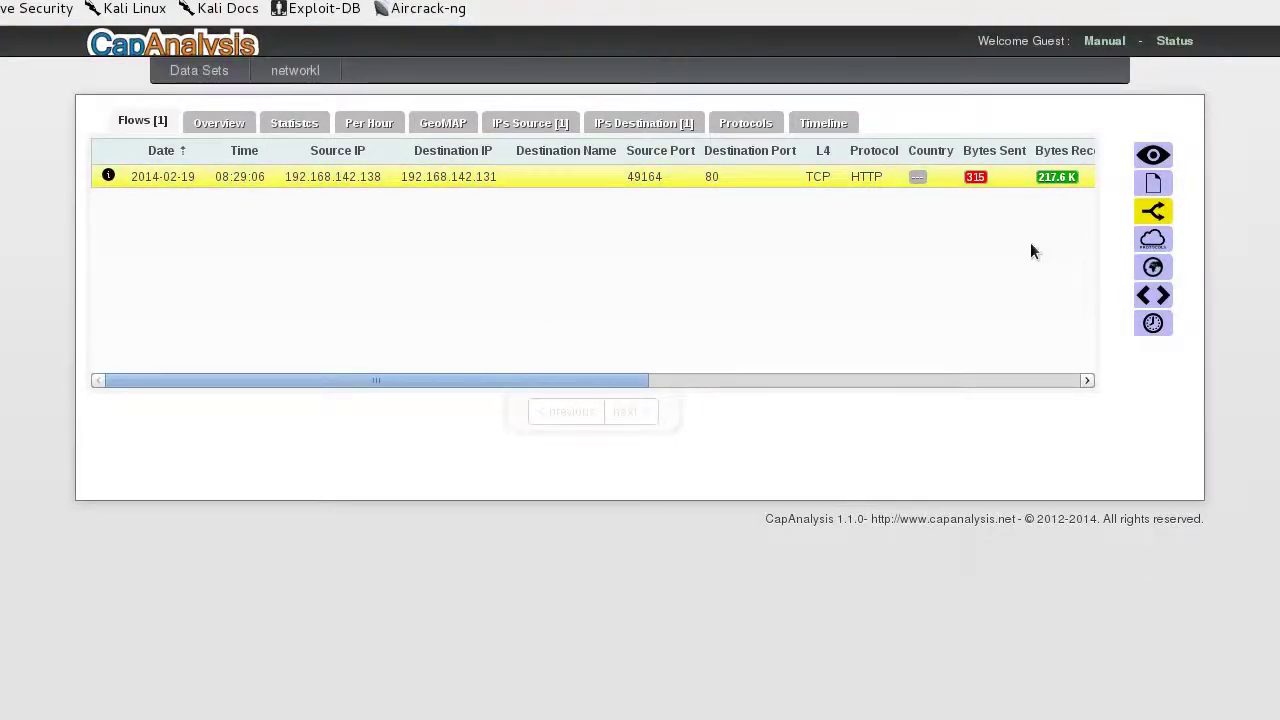
left_click(220, 124)
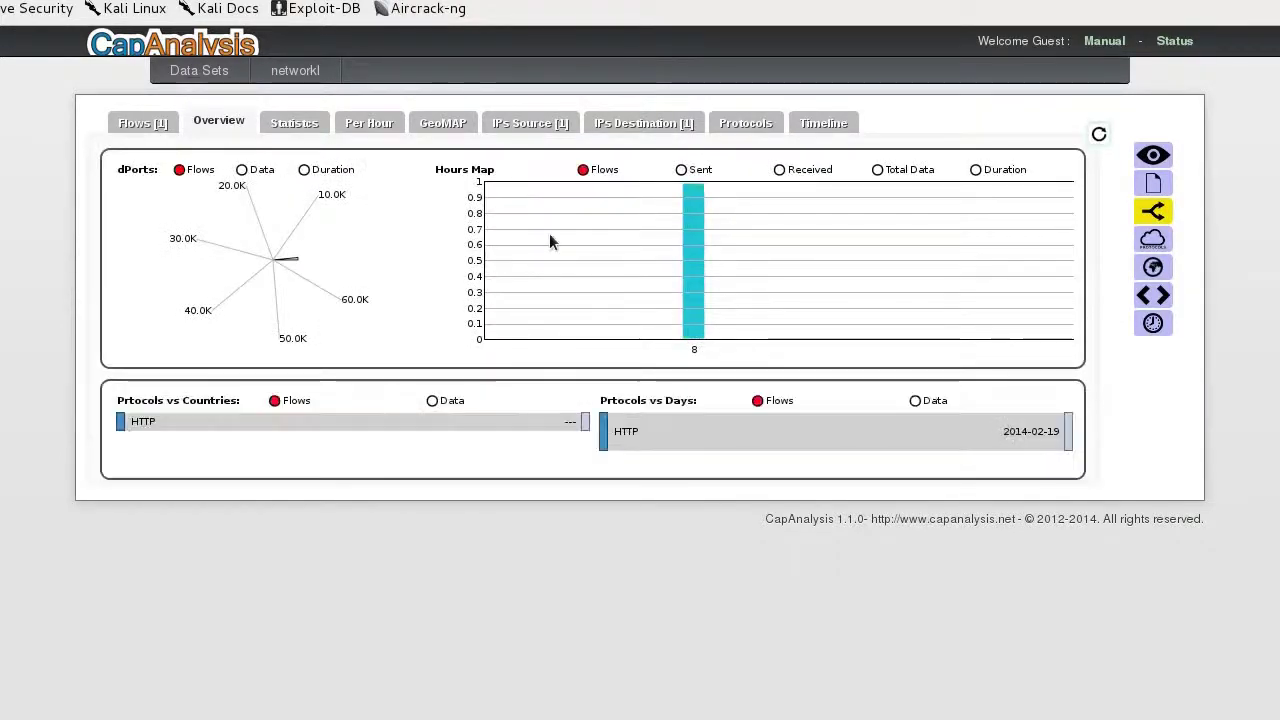
left_click(643, 122)
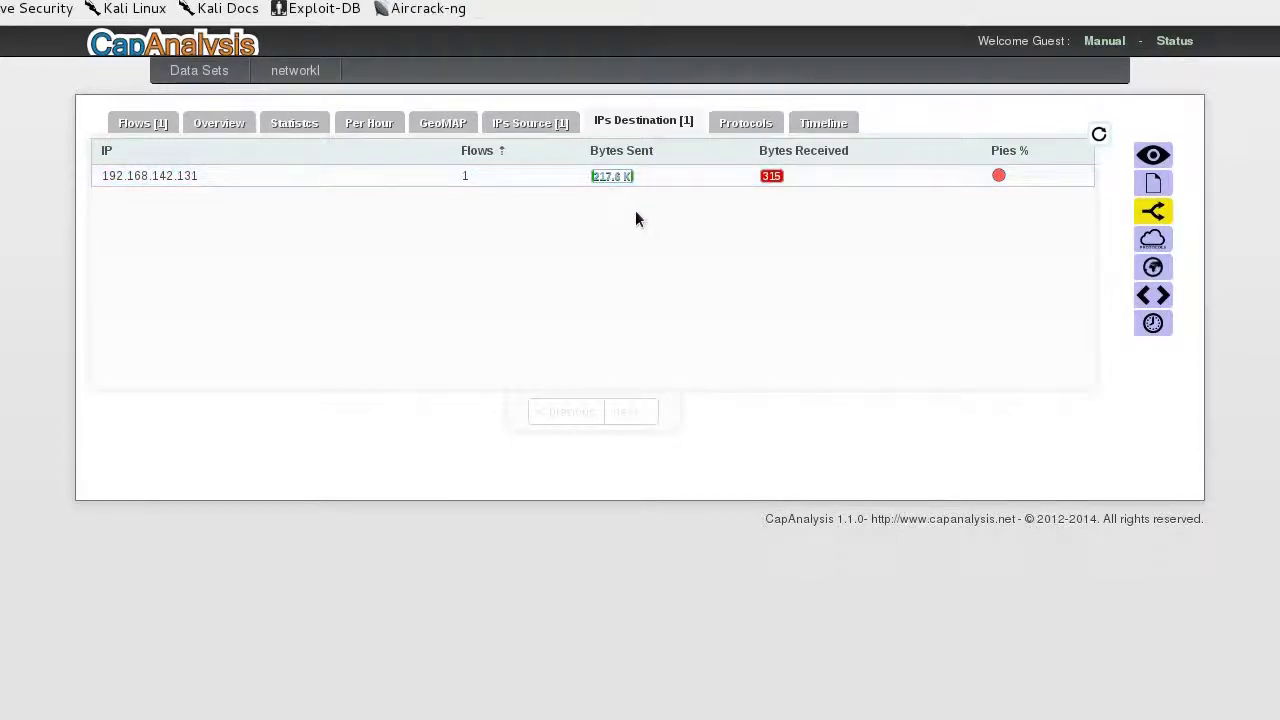
Inspect the HTTP bubble in the protocols chart, and examine the data values in the flow's timeline
left_click(744, 131)
mouse_move(434, 483)
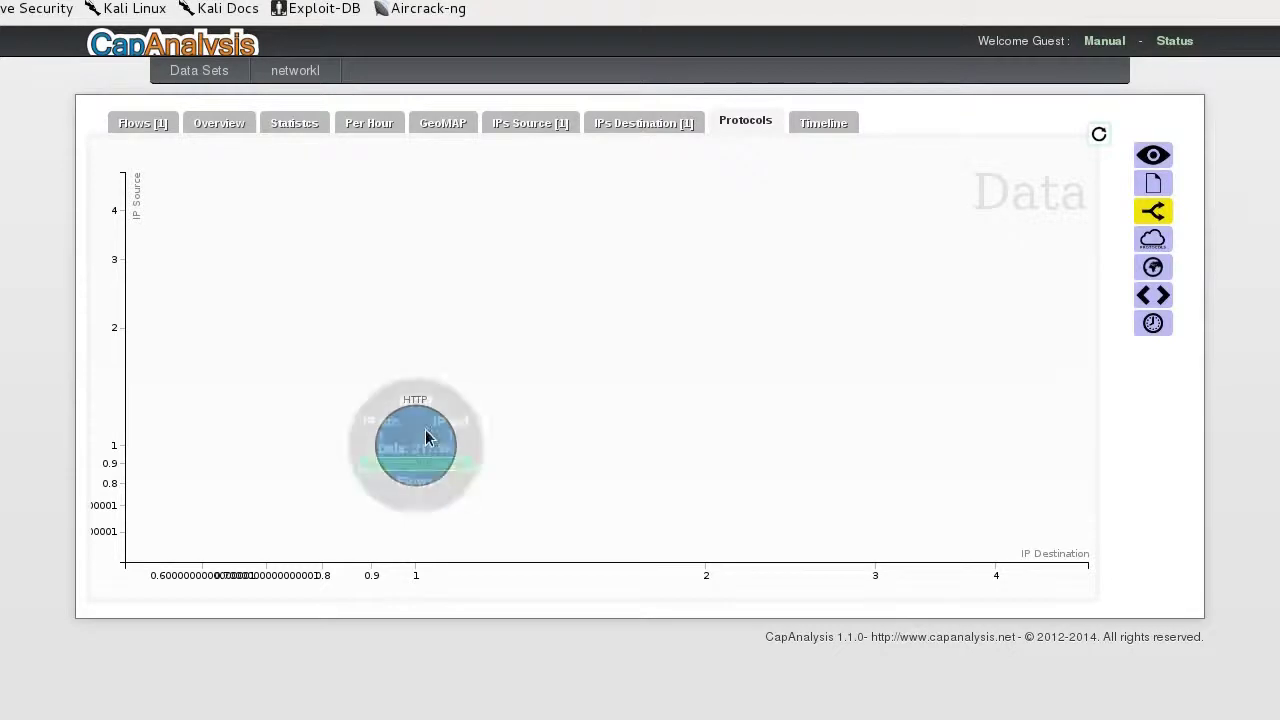
left_click(823, 123)
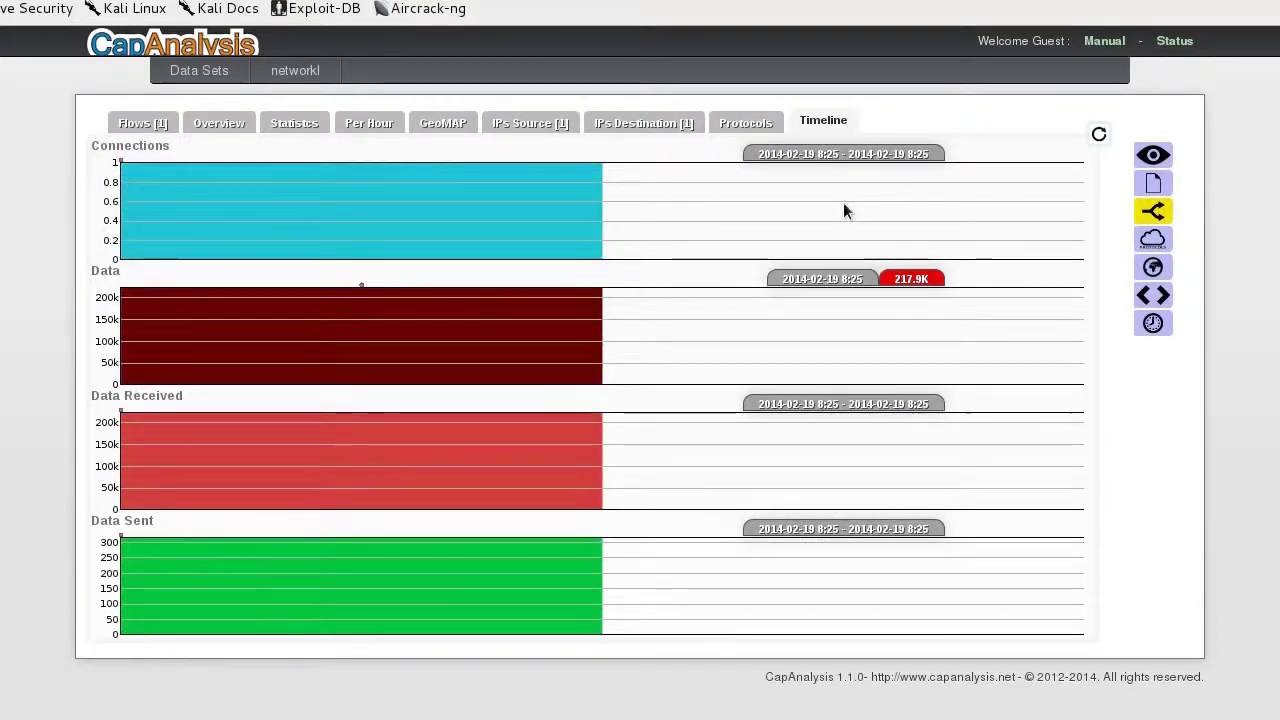
double_click(900, 281)
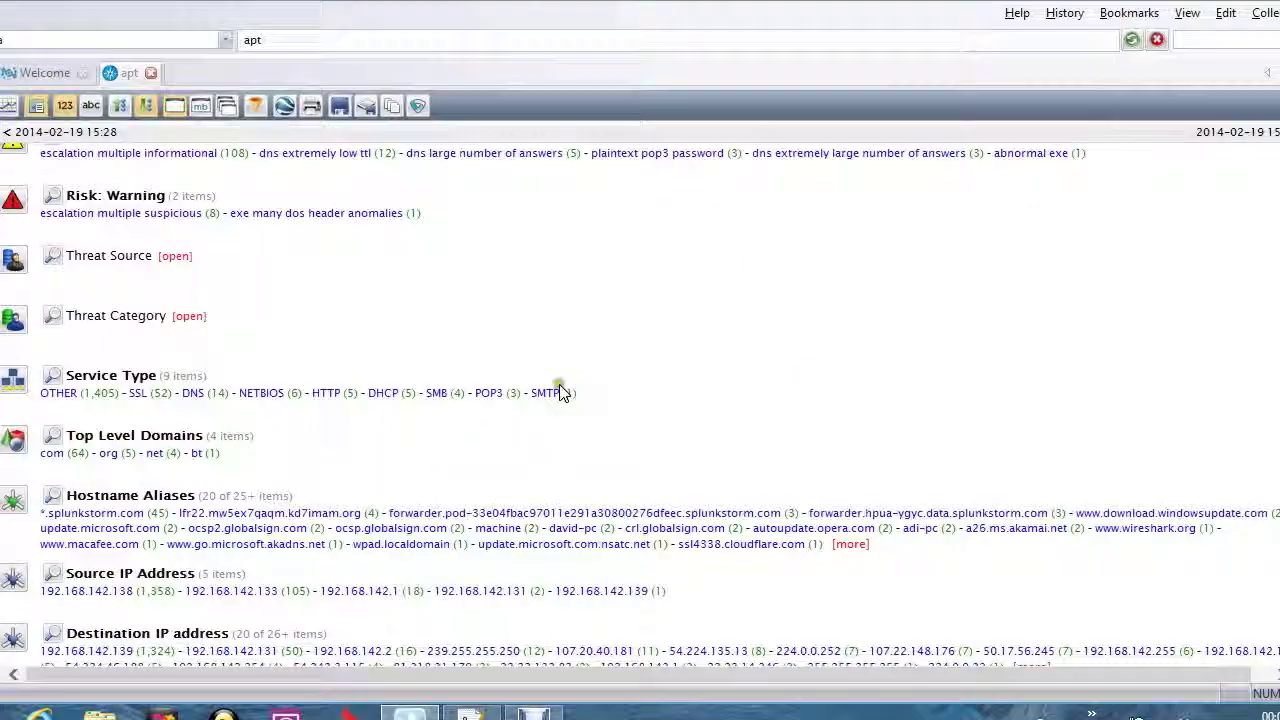
In NetWitness Investigator, examine the apt collection's service types, IP addresses, action events, user accounts and e-mail addresses
left_click(571, 396)
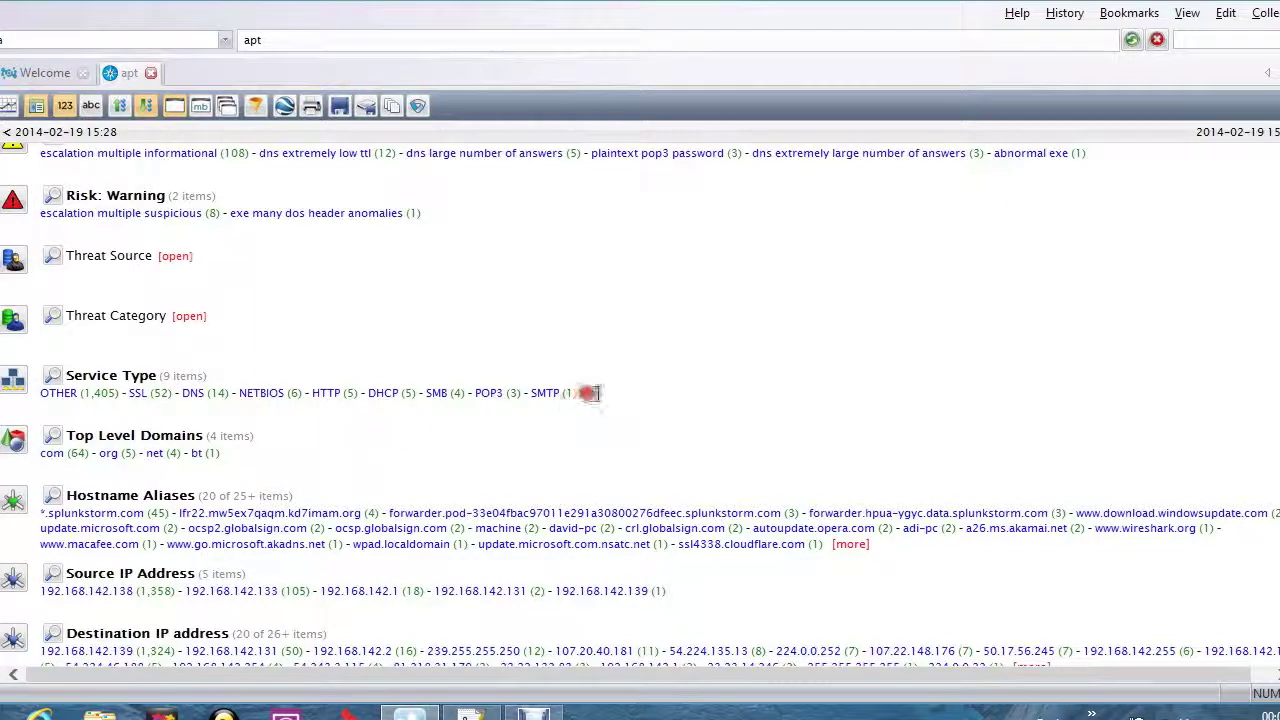
left_click_drag(600, 394, 83, 380)
left_click(80, 388)
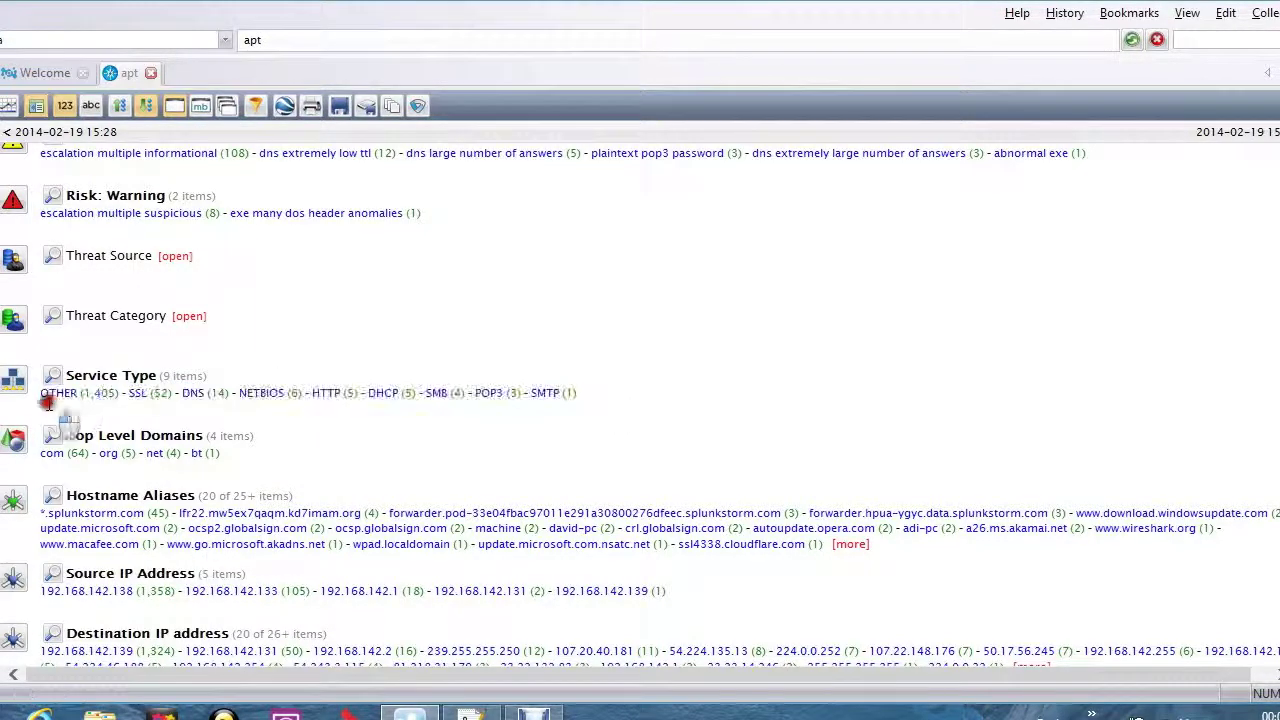
scroll(640, 417, "down", 5)
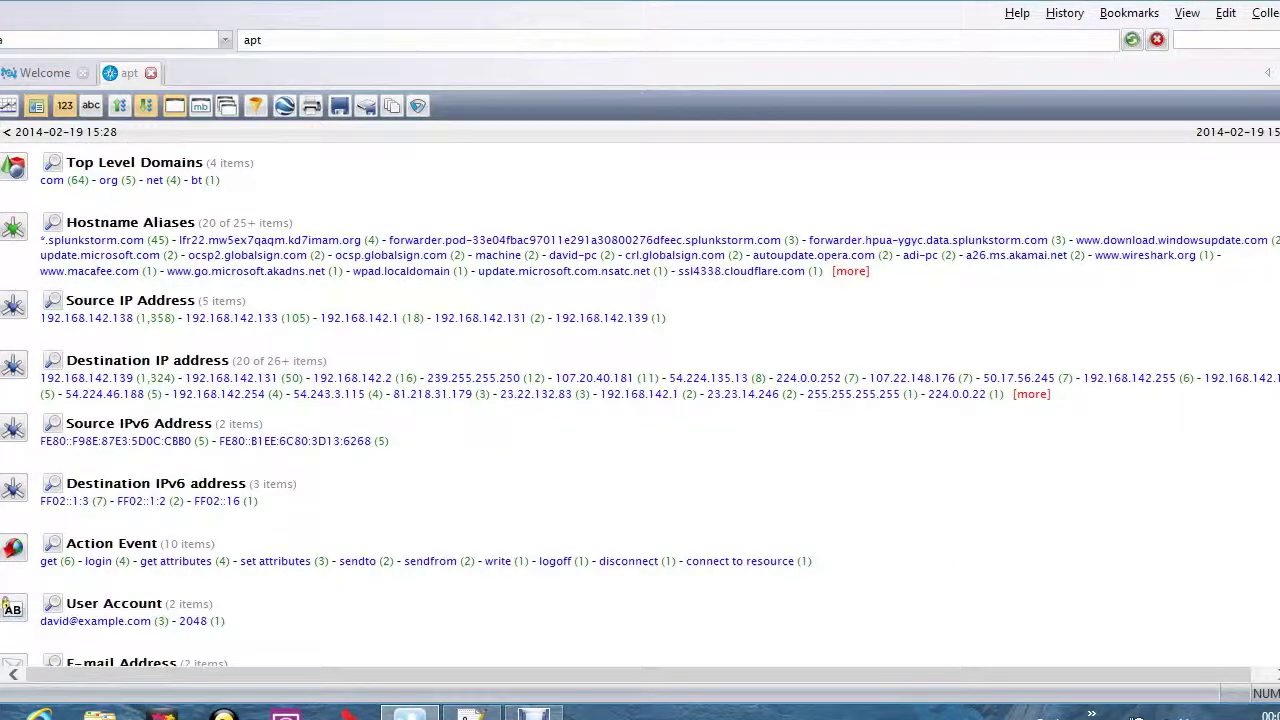
scroll(640, 410, "down", 2)
scroll(640, 417, "down", 3)
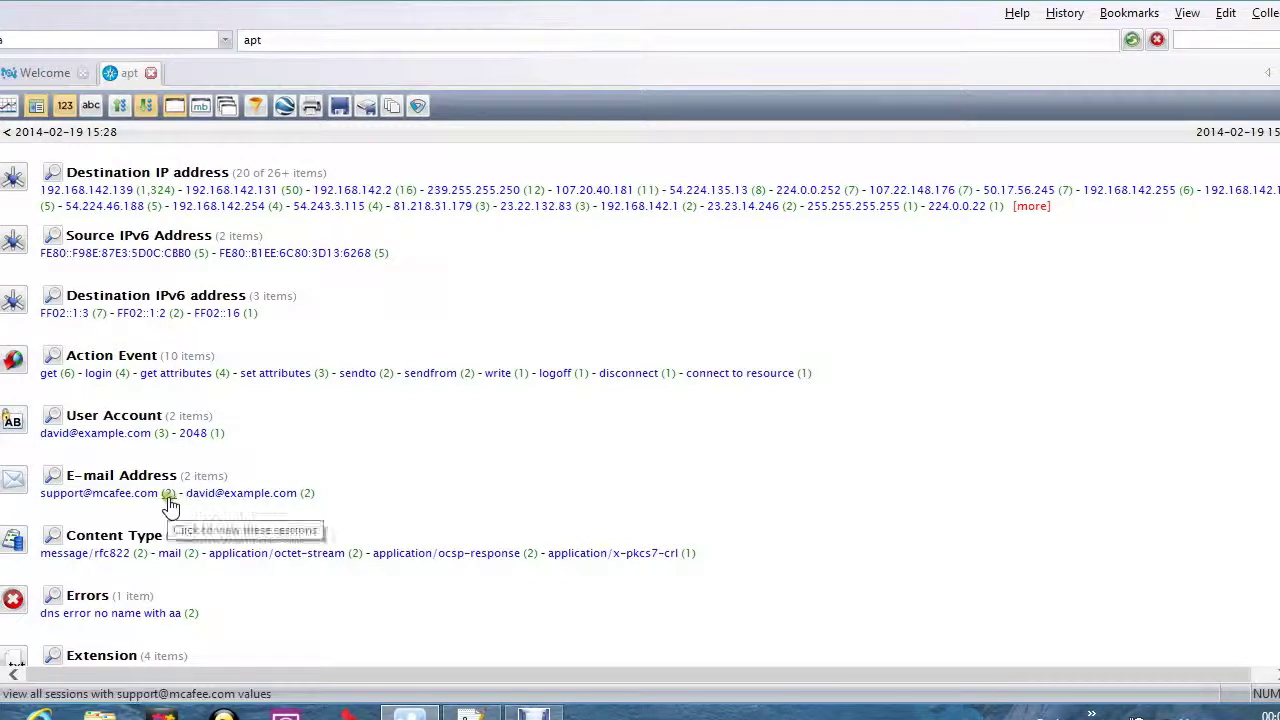
List the sessions for the second e-mail address and open the content of the SMTP session
left_click(306, 495)
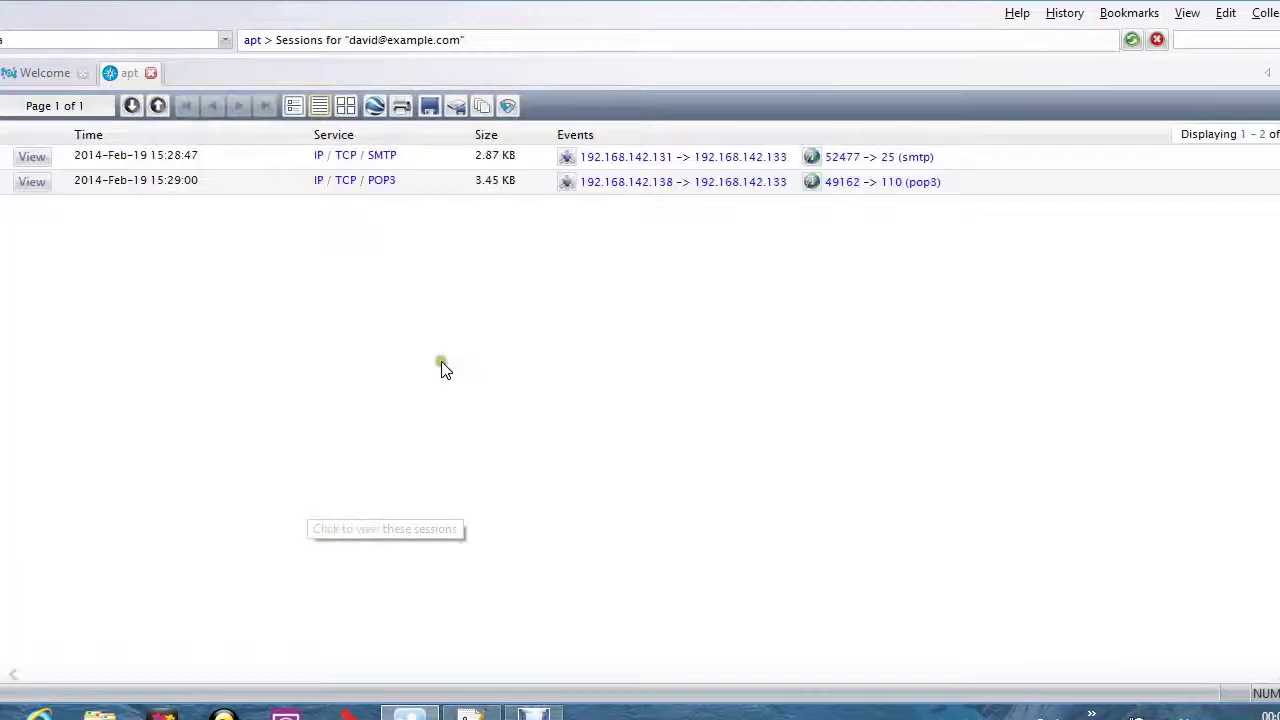
left_click(275, 159)
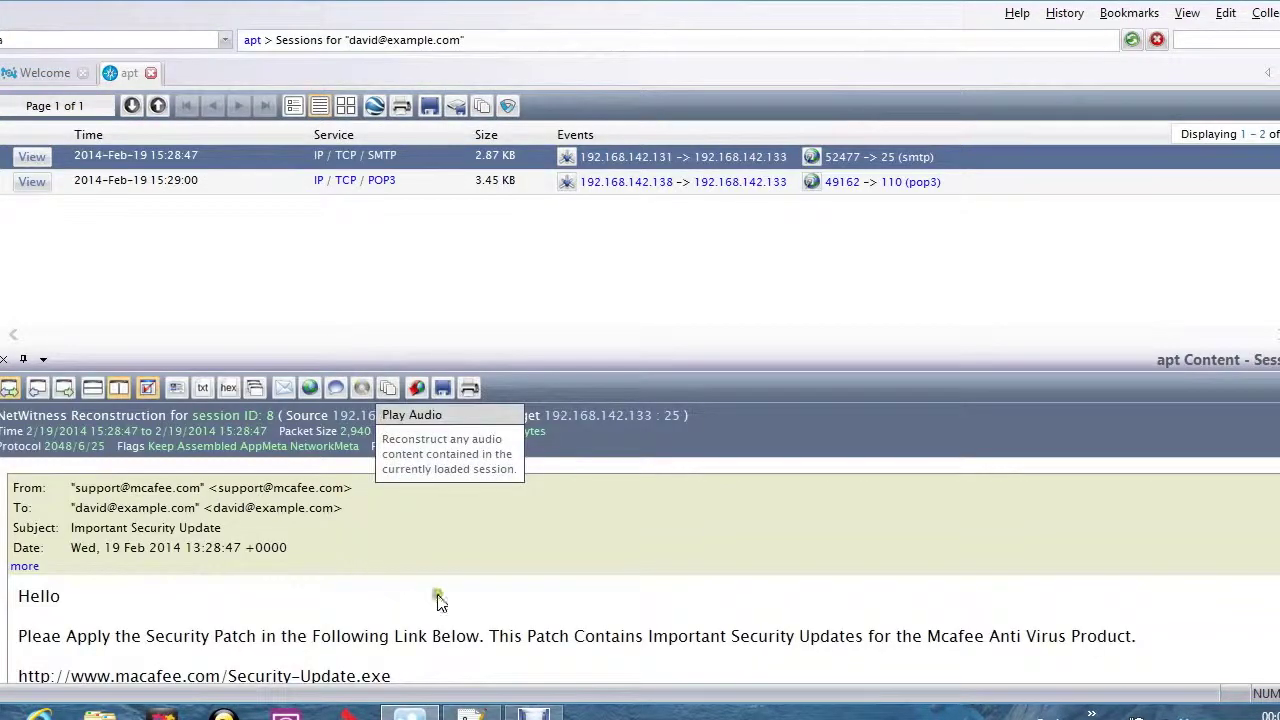
left_click(624, 549)
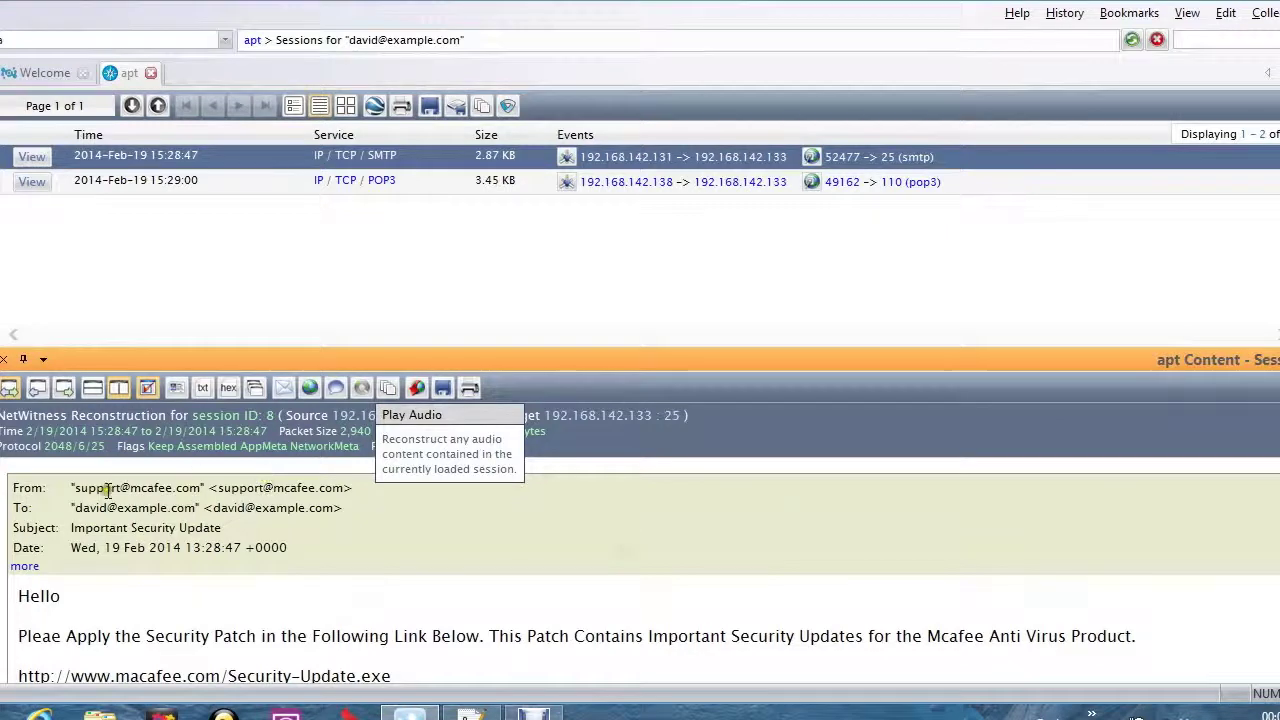
Review the e-mail's sender, recipient and date, and highlight the Security-Update.exe link in its body
left_click_drag(77, 490, 257, 494)
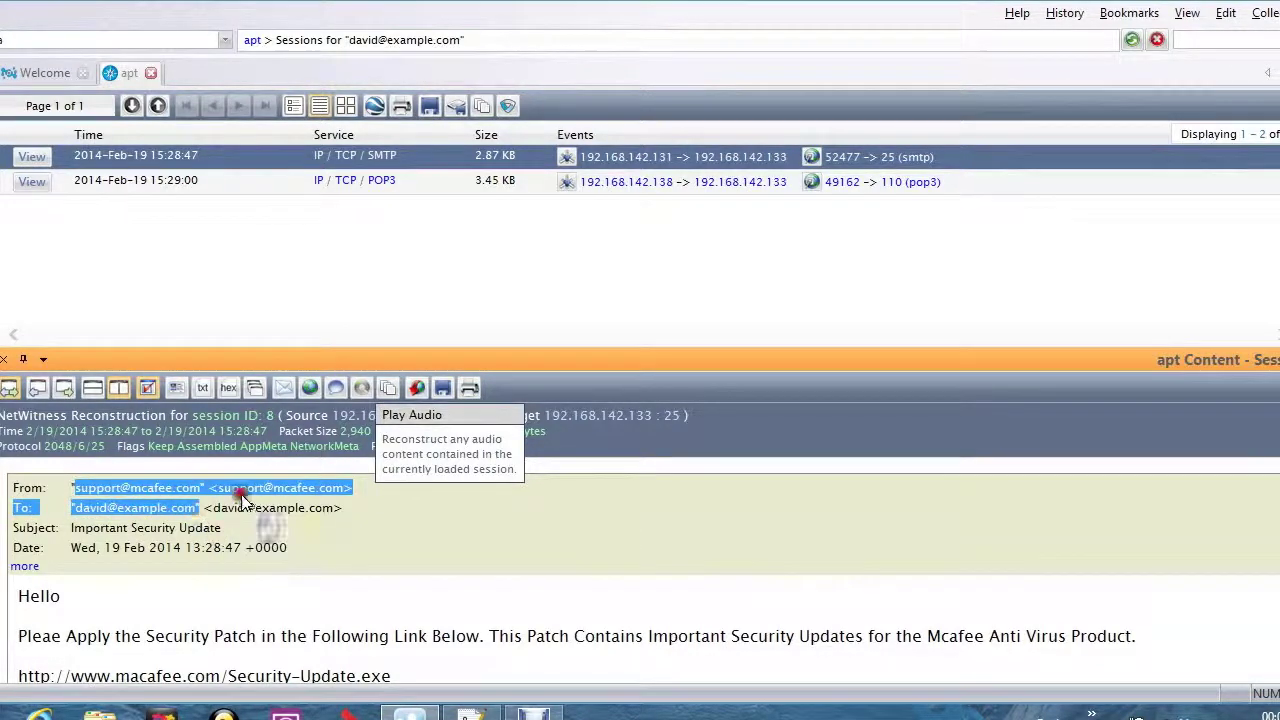
left_click(240, 488)
left_click_drag(76, 508, 196, 510)
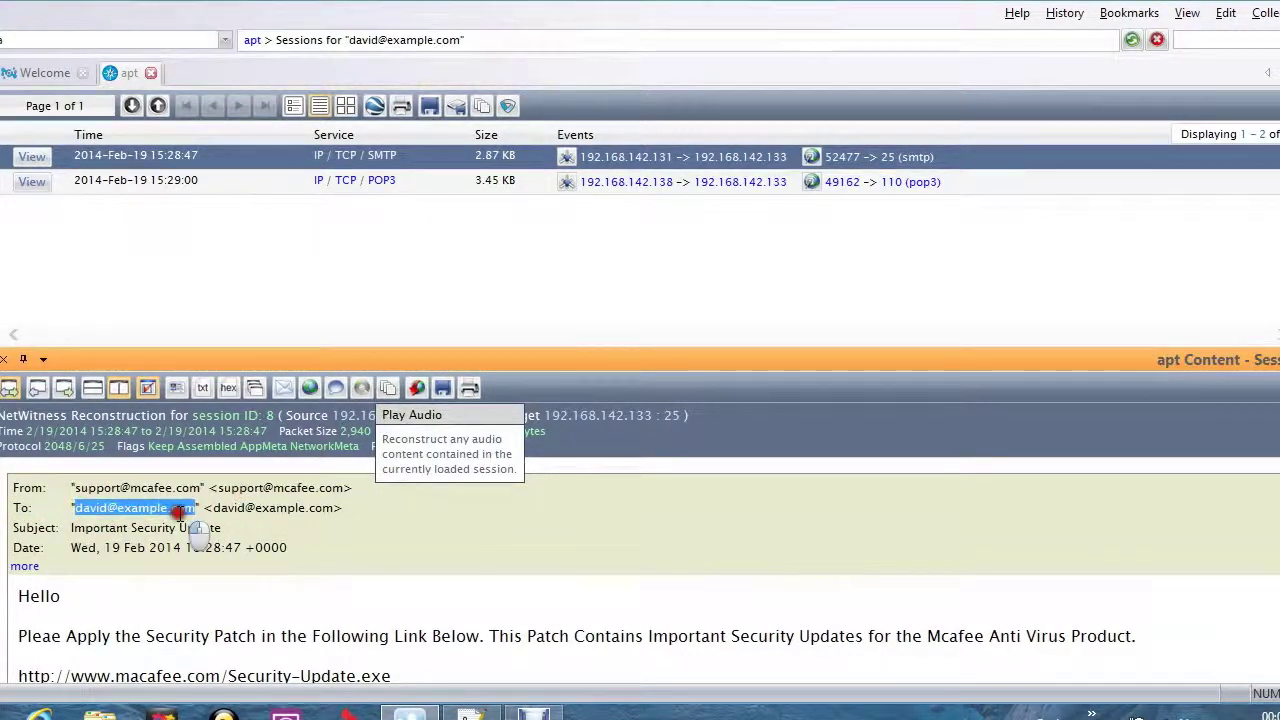
left_click_drag(104, 550, 248, 562)
left_click(415, 538)
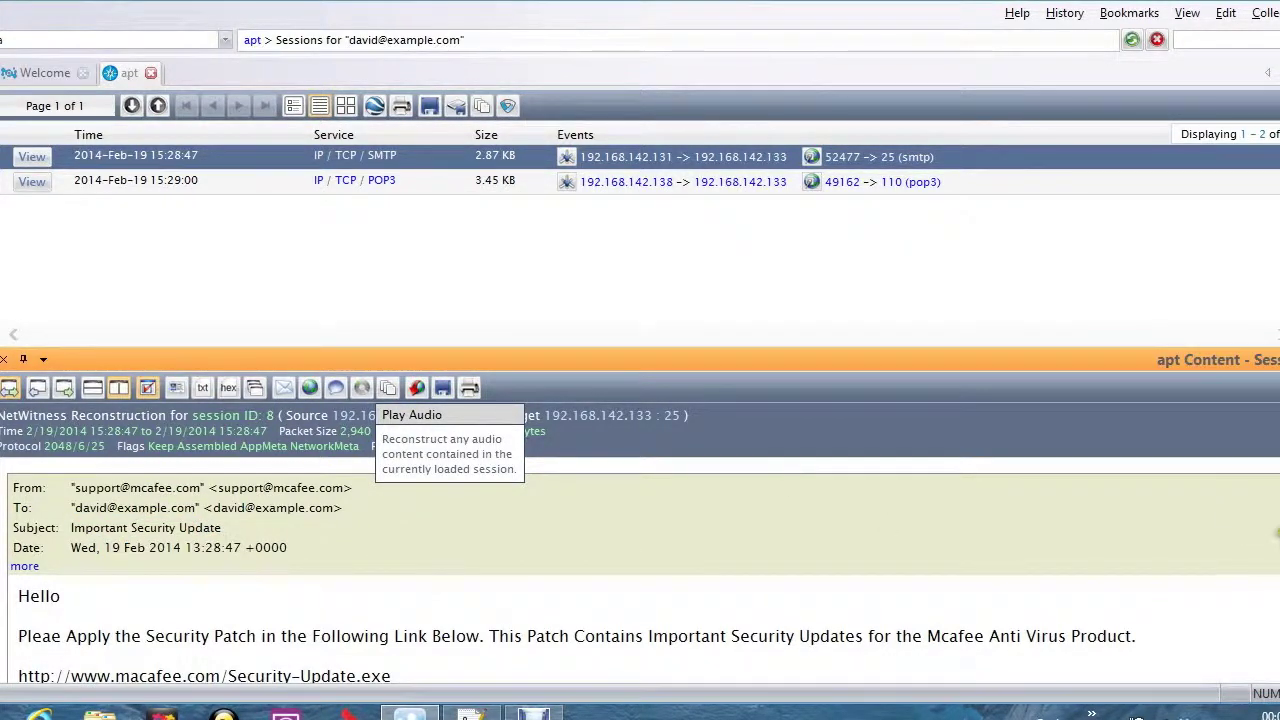
scroll(640, 580, "down", 2)
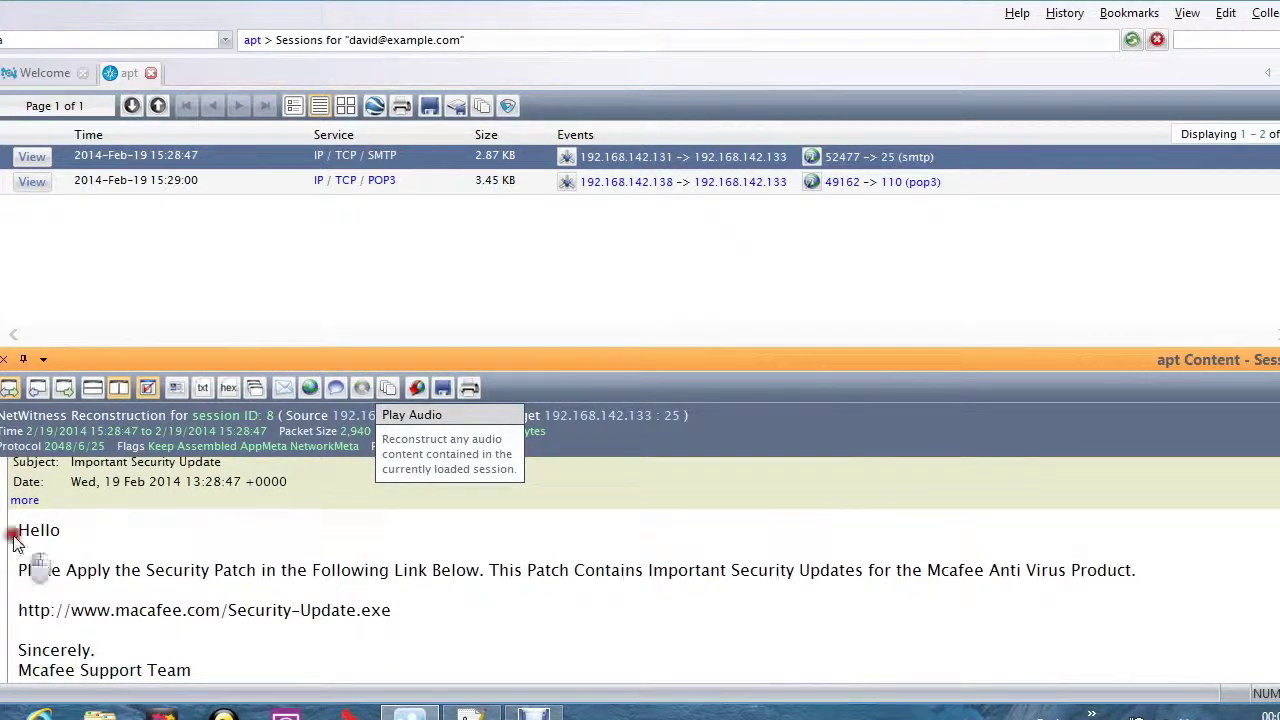
left_click_drag(20, 608, 400, 612)
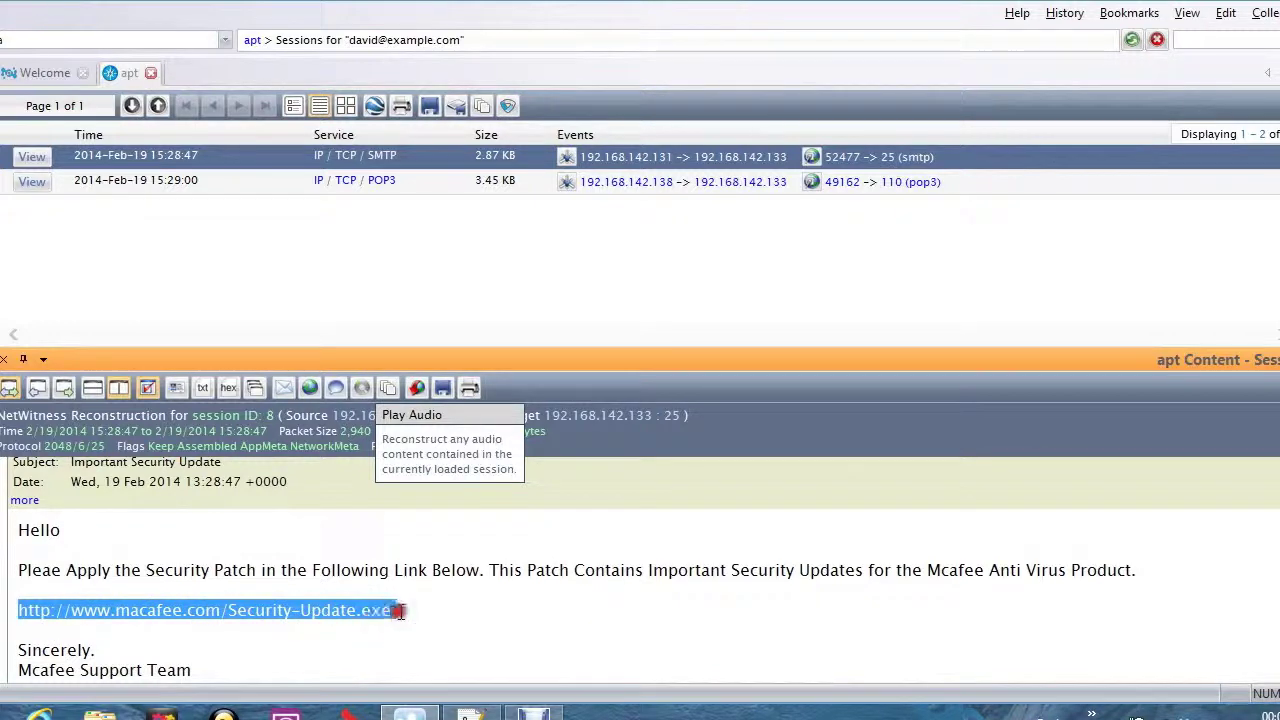
Open the content of the POP3 session and read its e-mail down to the Security-Update.exe link
left_click(406, 614)
double_click(372, 610)
left_click(428, 608)
left_click(189, 181)
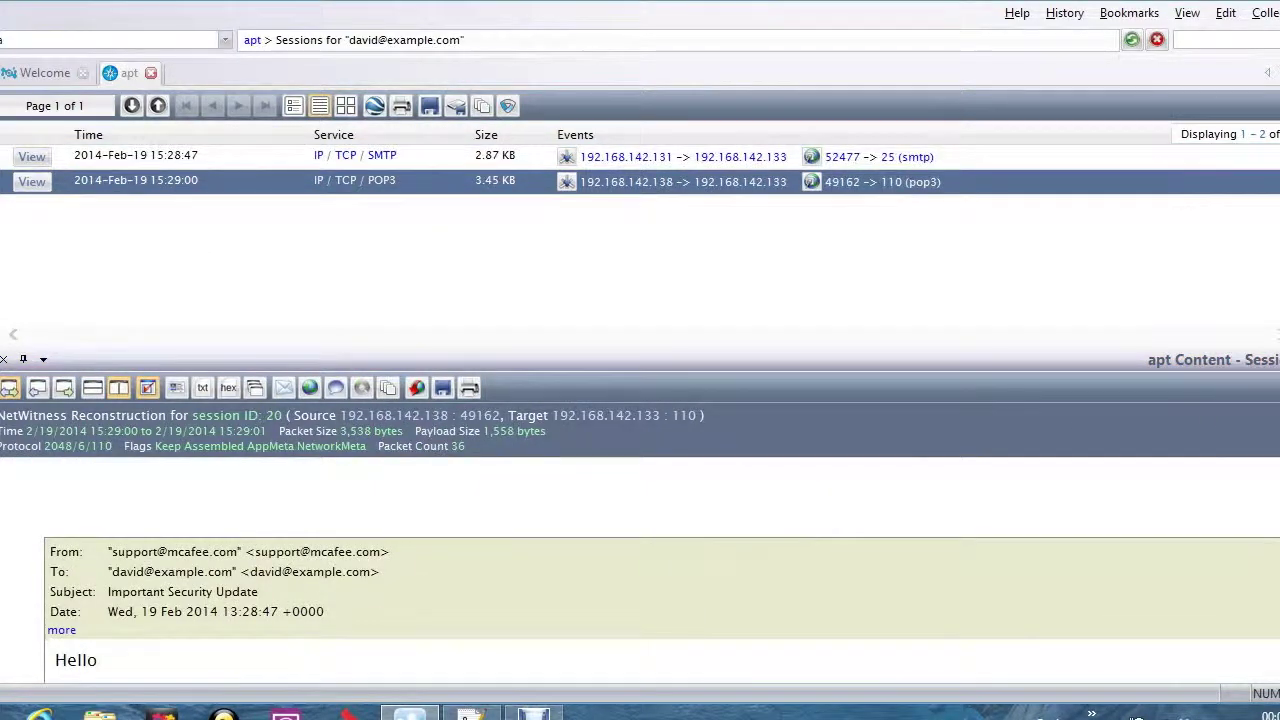
scroll(662, 579, "down", 3)
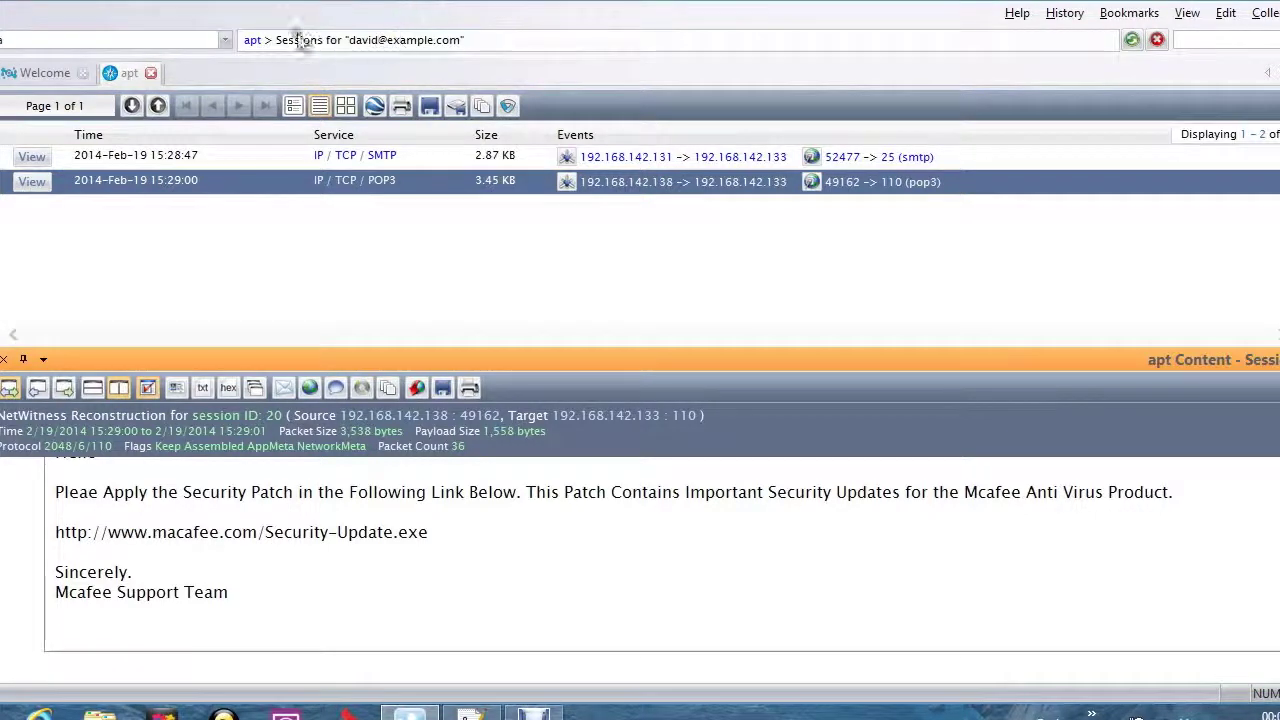
Return to the apt collection, list the sessions with the windows executable fingerprint, and open the HTTP session's content
left_click(252, 40)
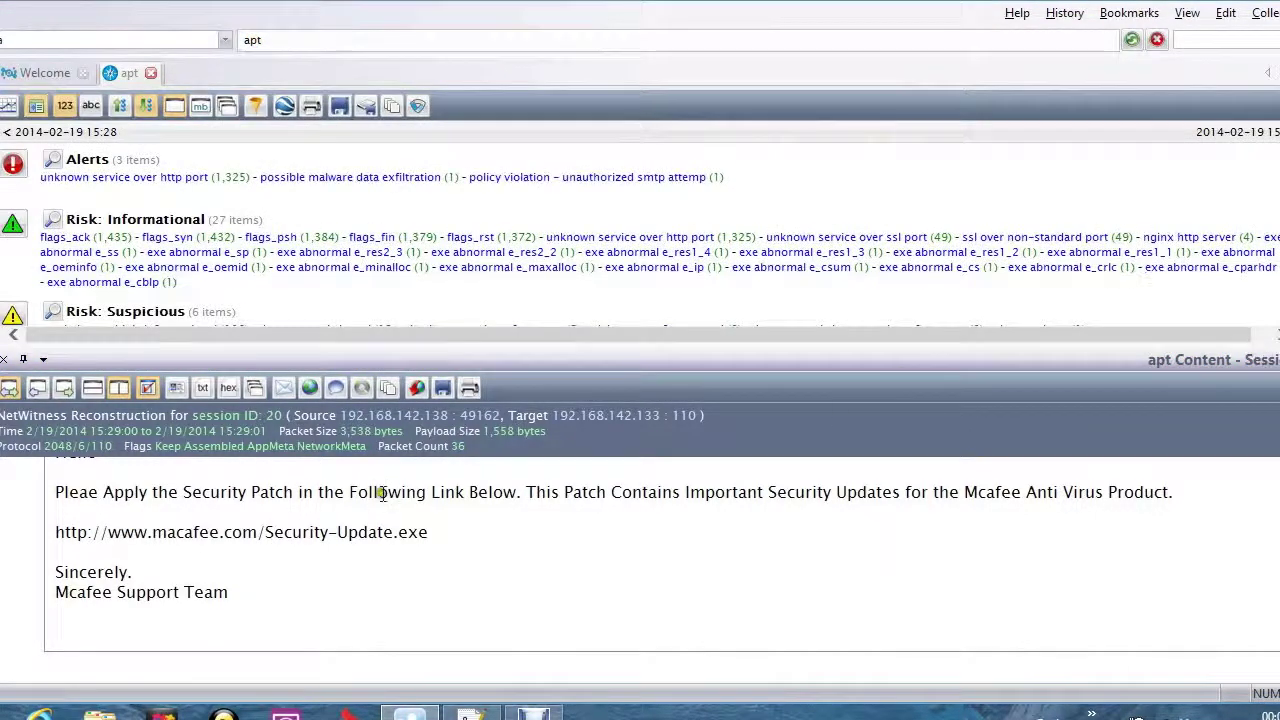
left_click(5, 358)
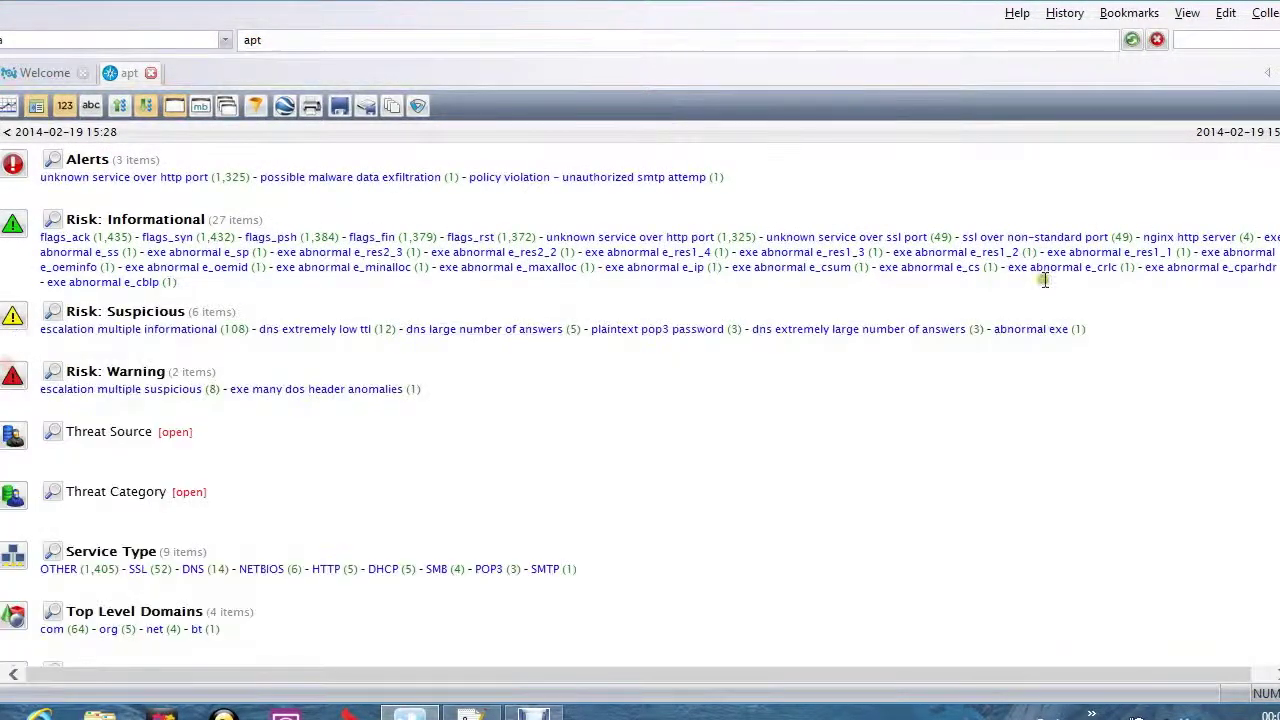
scroll(463, 583, "down", 10)
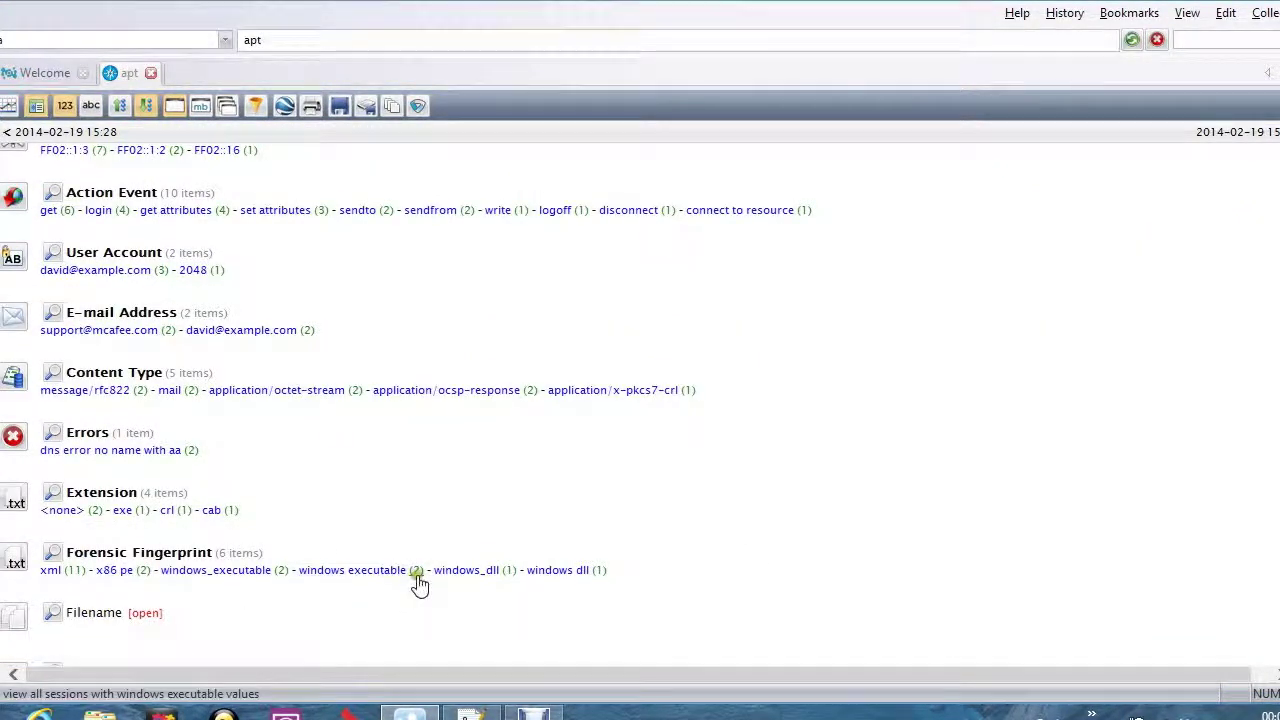
left_click(416, 573)
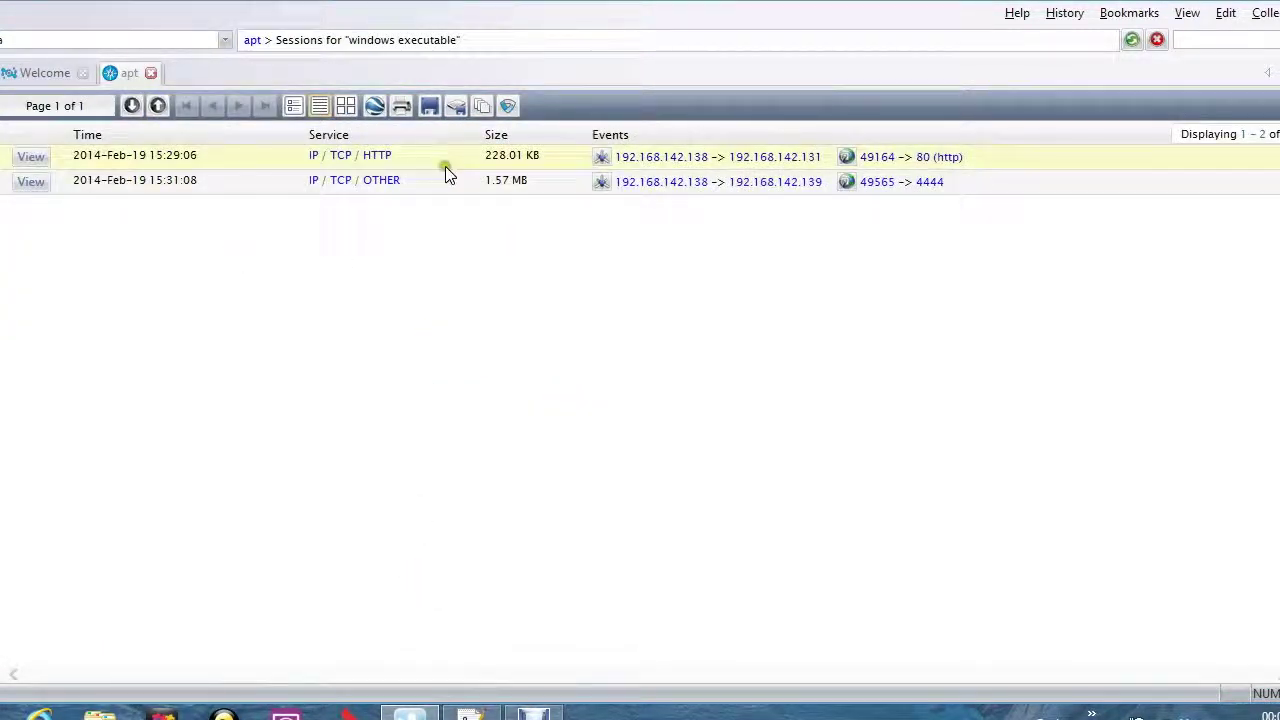
left_click(278, 159)
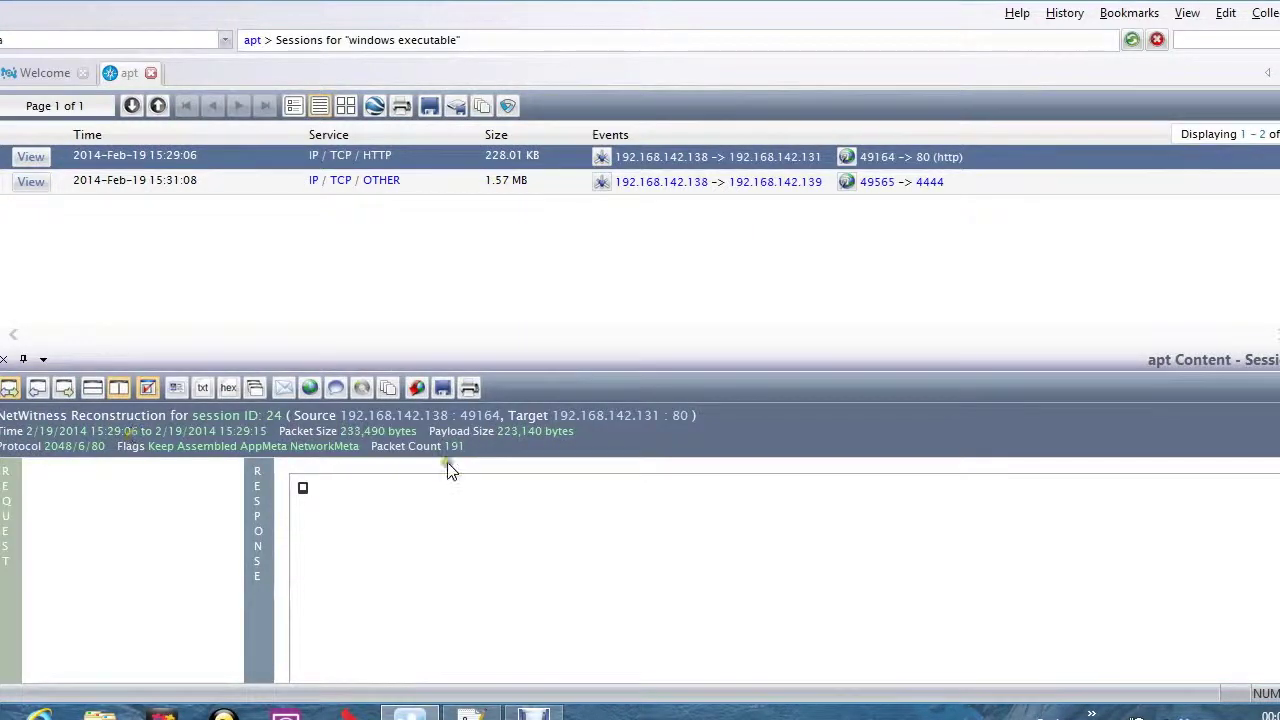
Show the HTTP session as text and highlight the Security-Update.exe GET request, the response's status line and its Server header
left_click(204, 389)
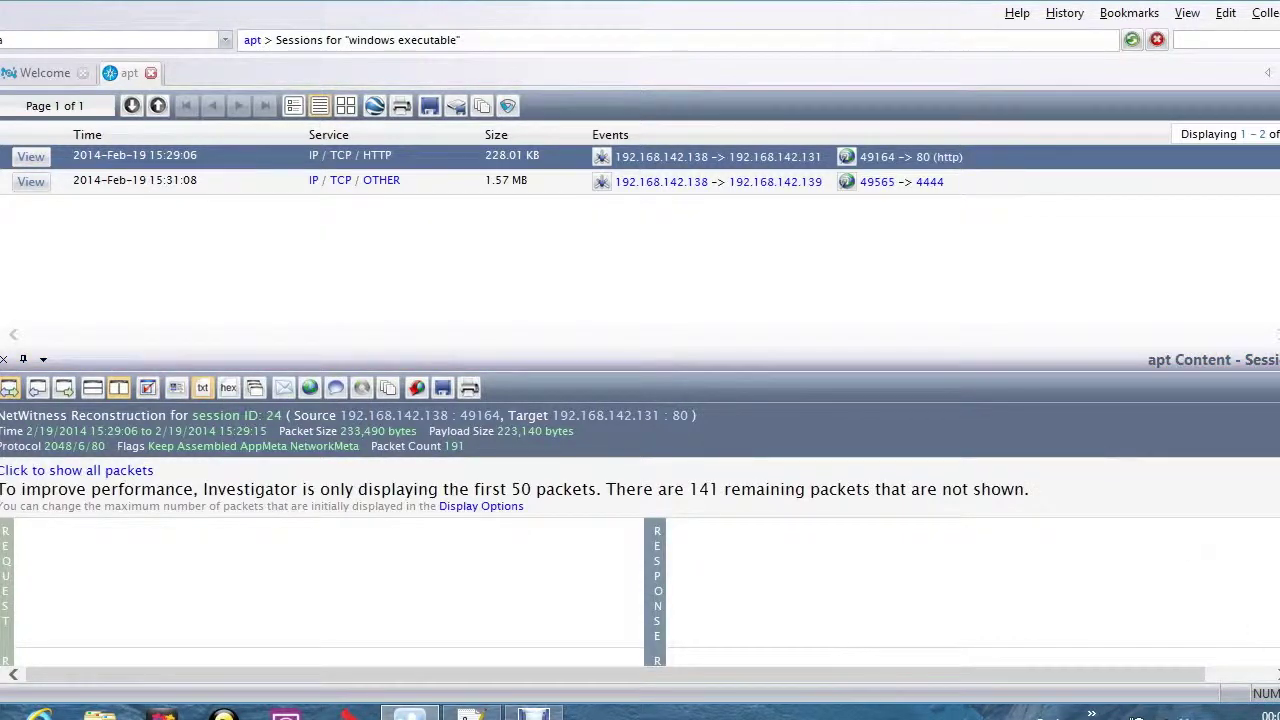
scroll(1170, 637, "down", 2)
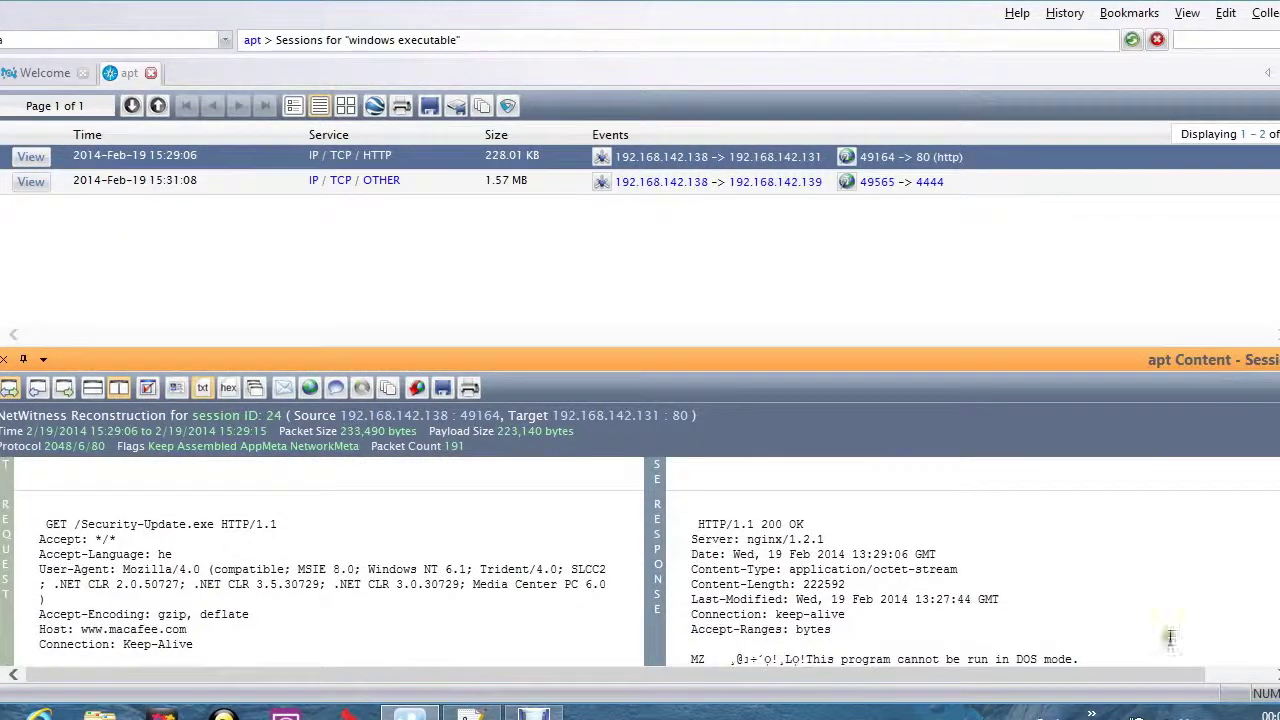
left_click_drag(40, 524, 290, 523)
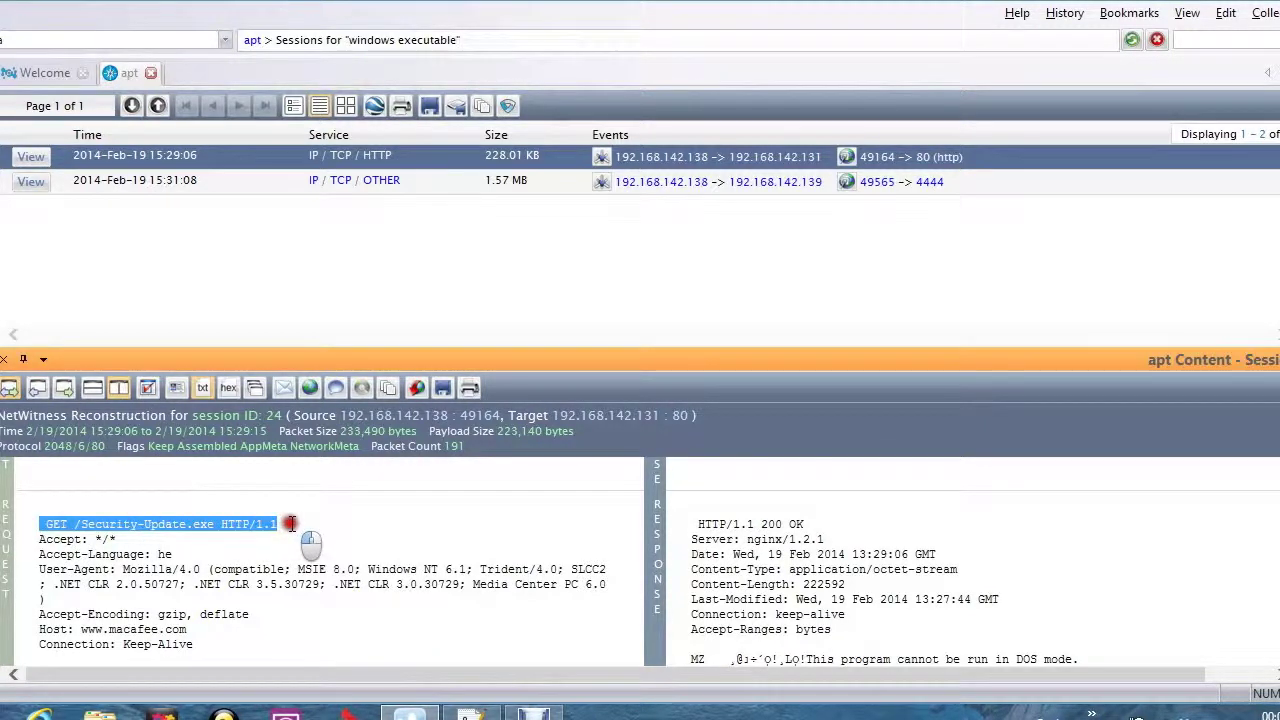
left_click_drag(699, 524, 808, 536)
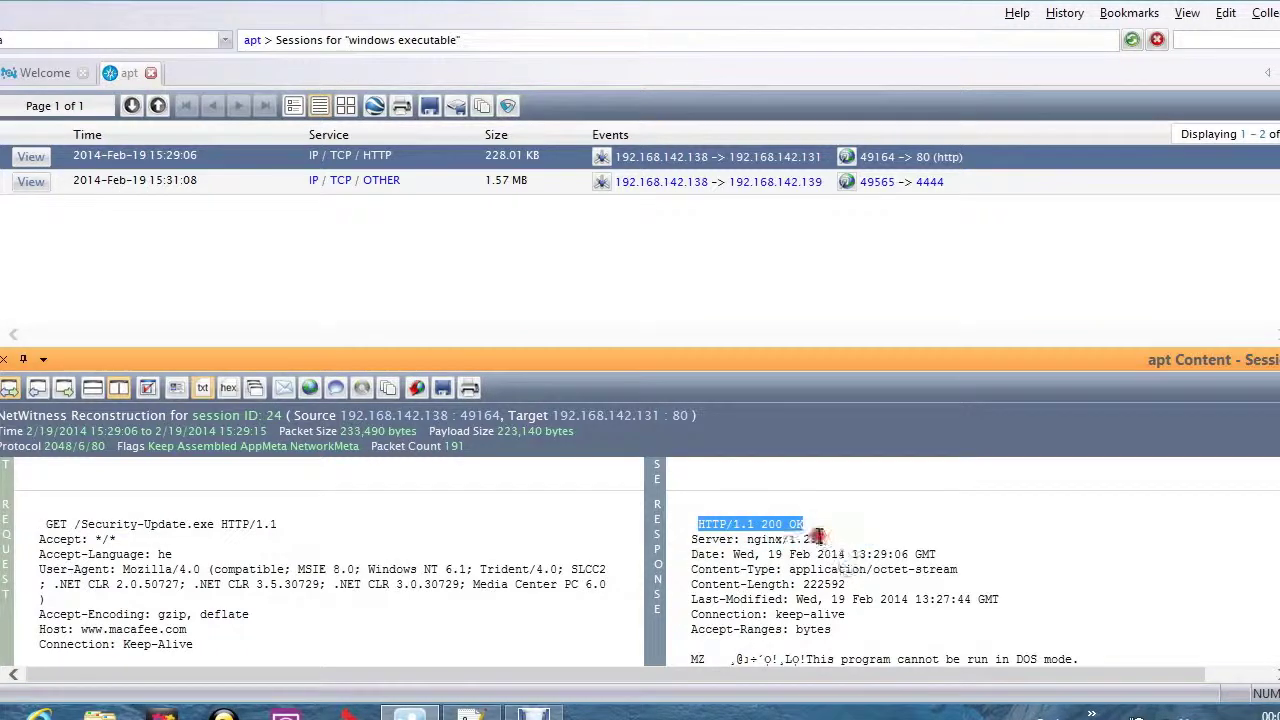
left_click(706, 537)
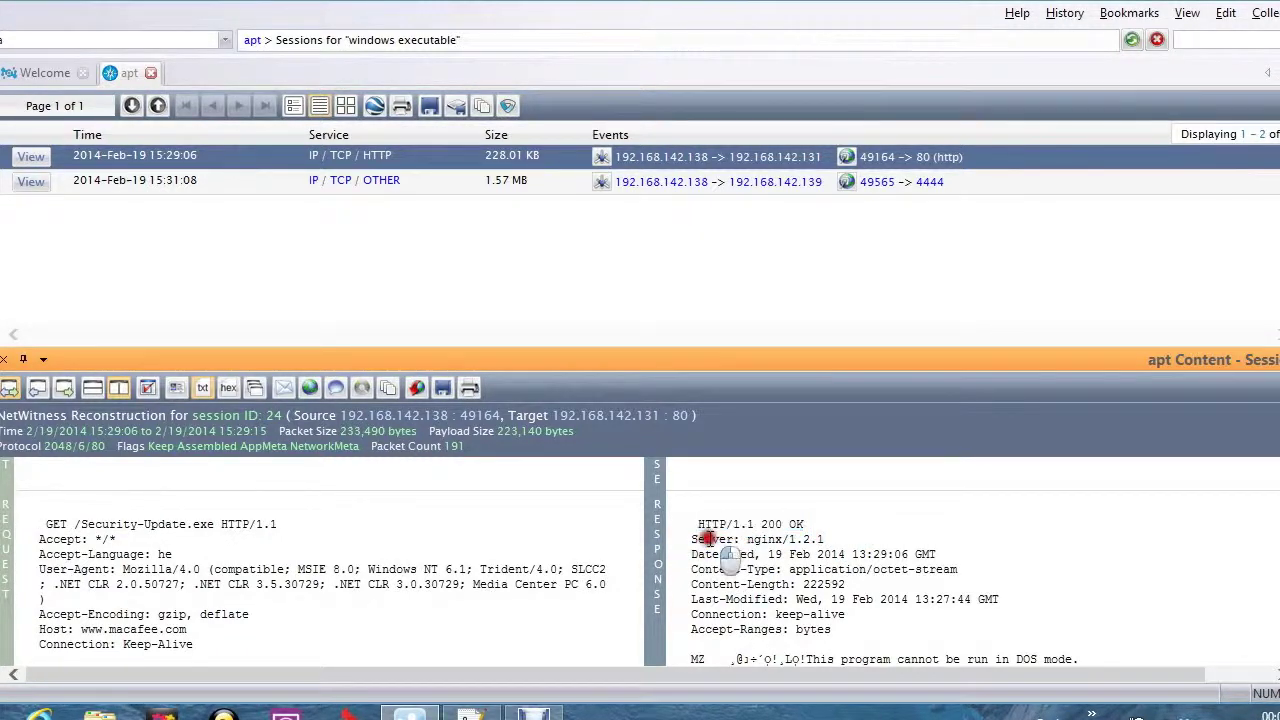
left_click_drag(690, 539, 820, 536)
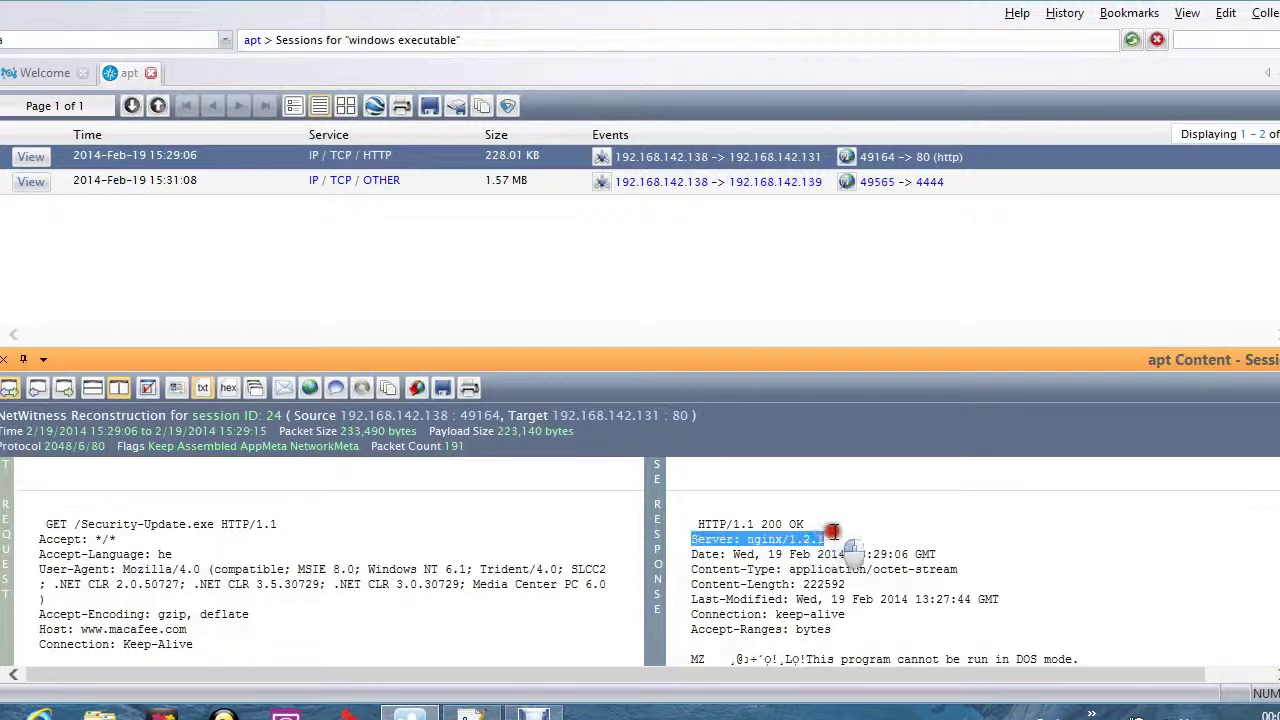
left_click(820, 537)
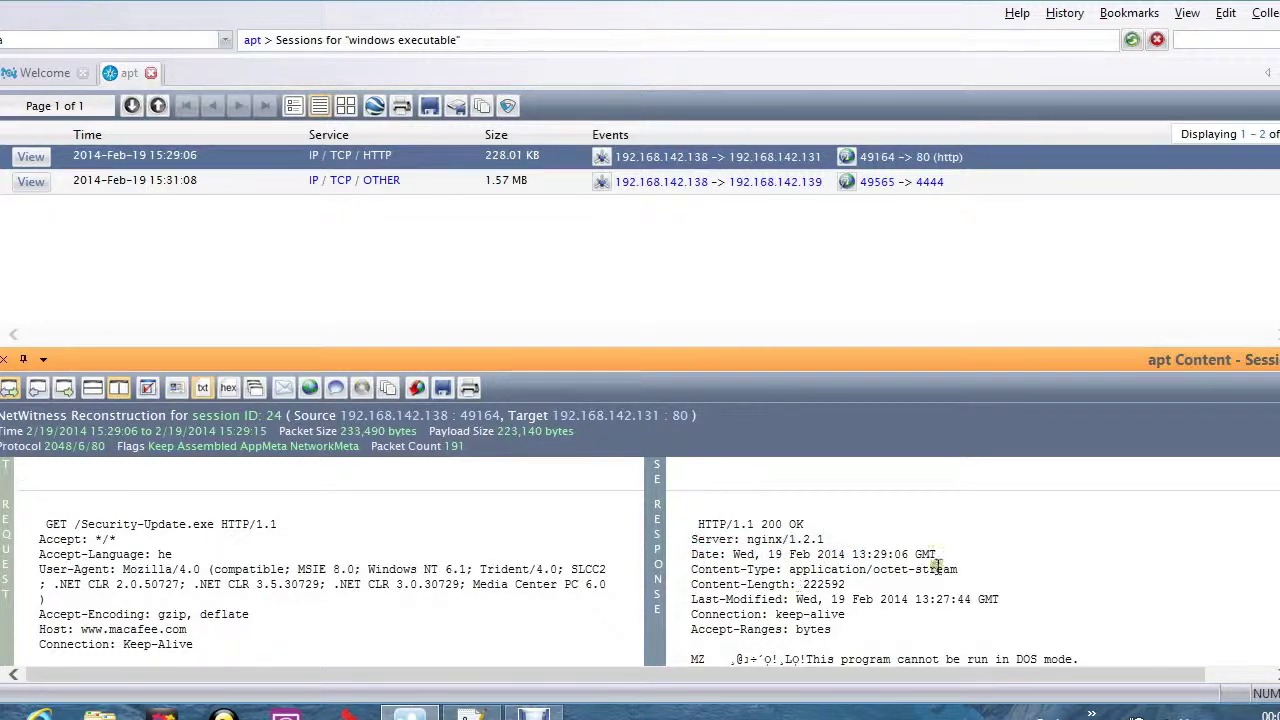
Examine the response payload, highlighting the MZ signature and the text "This program cannot be run in DOS mode."
scroll(800, 495, "down", 3)
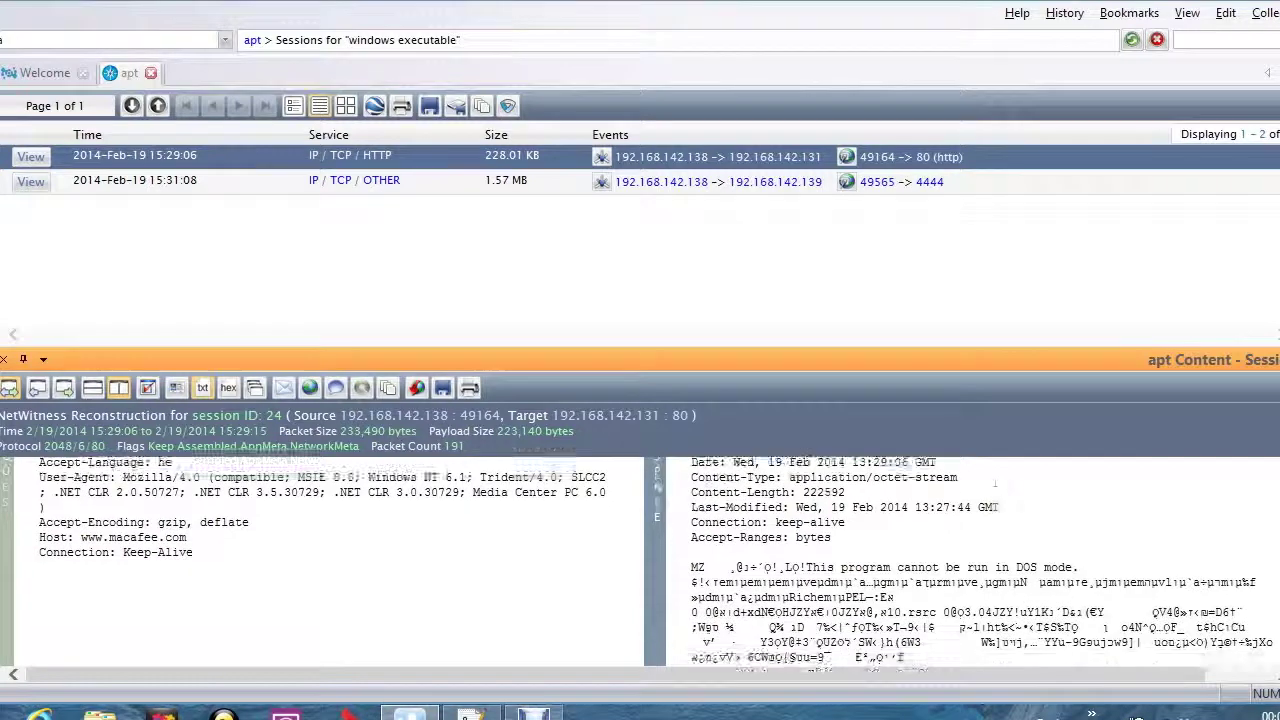
double_click(698, 529)
left_click_drag(806, 529, 1078, 529)
left_click_drag(806, 529, 1085, 524)
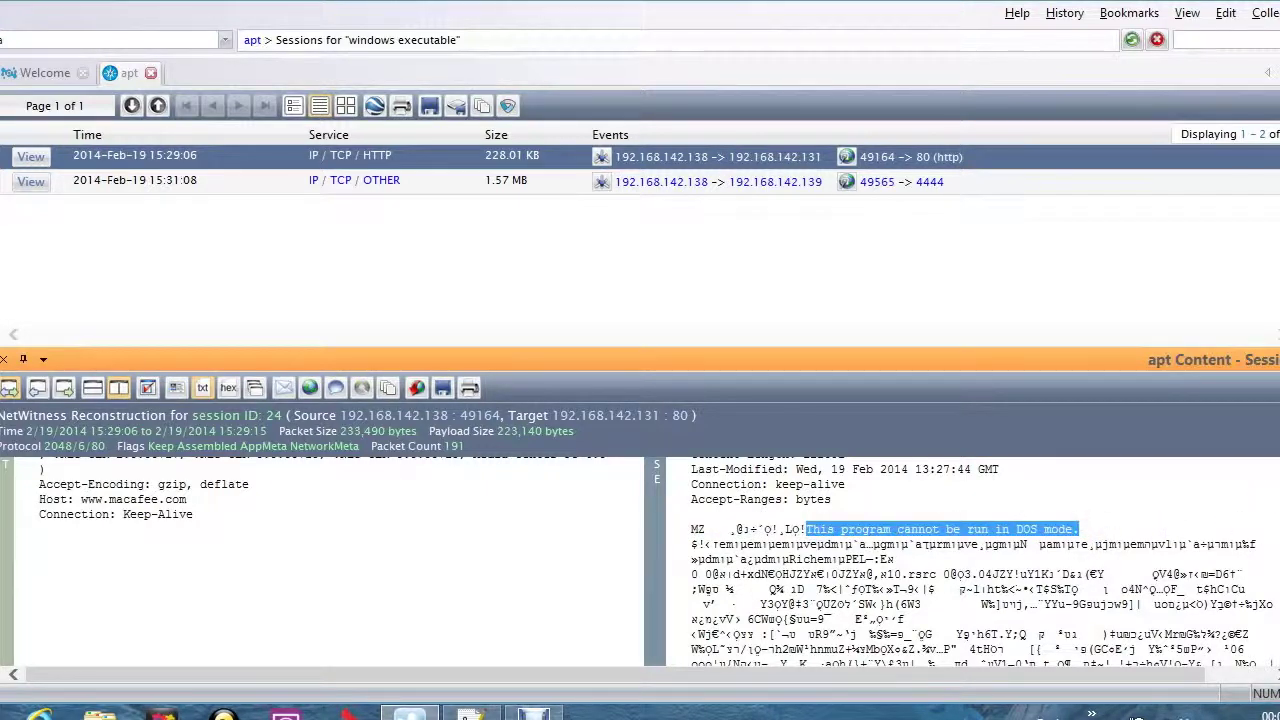
scroll(980, 560, "down", 10)
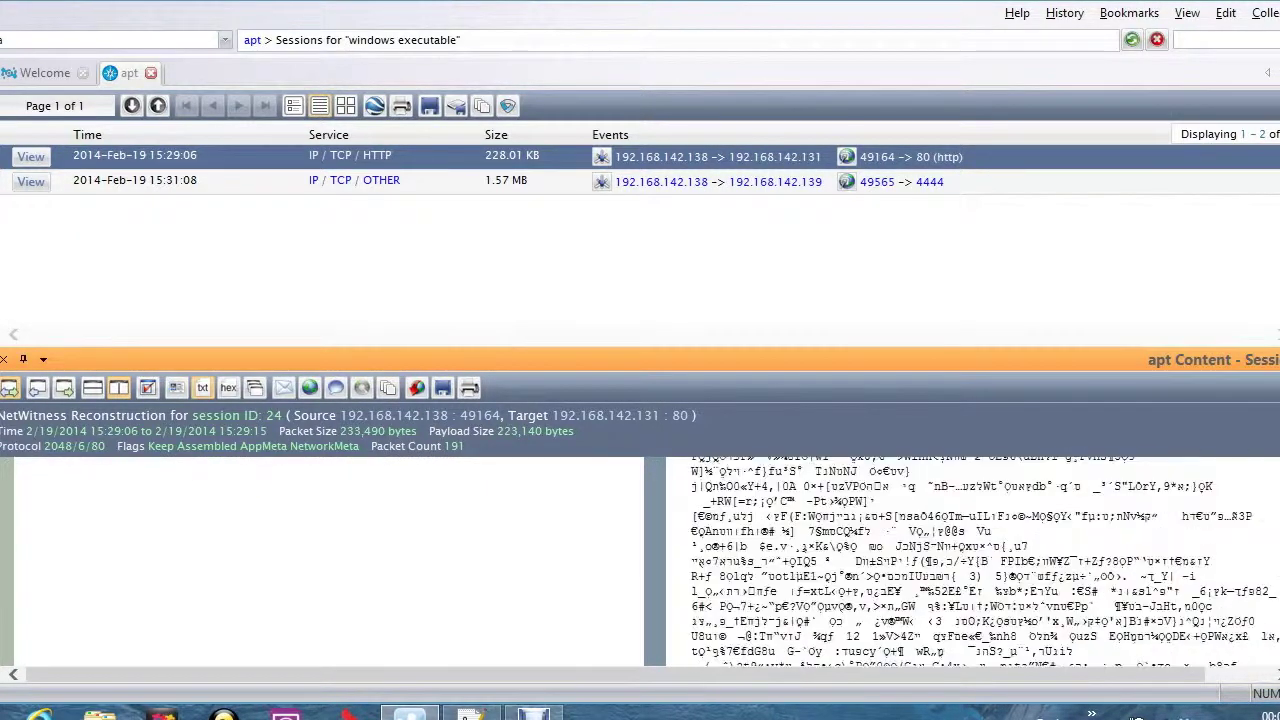
scroll(980, 560, "up", 15)
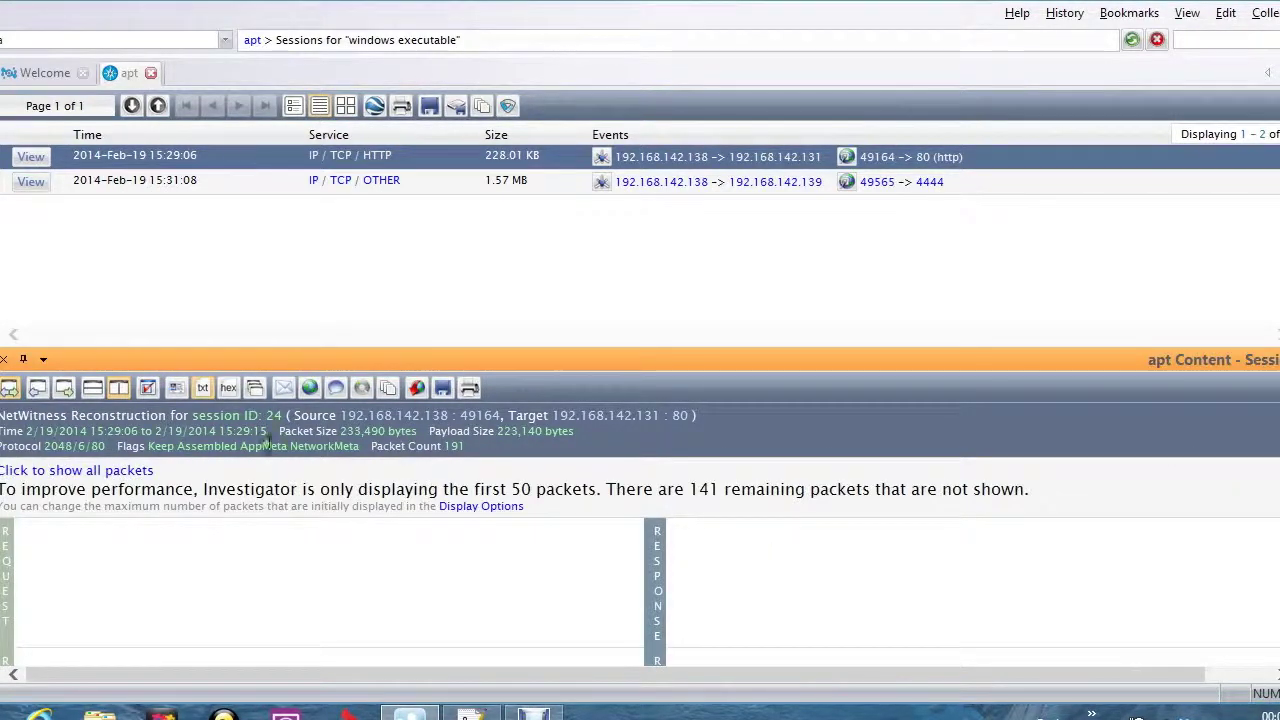
List the files in the HTTP session, inspect the extracted Security-Update.exe in its content folder, and close the folder
left_click(388, 387)
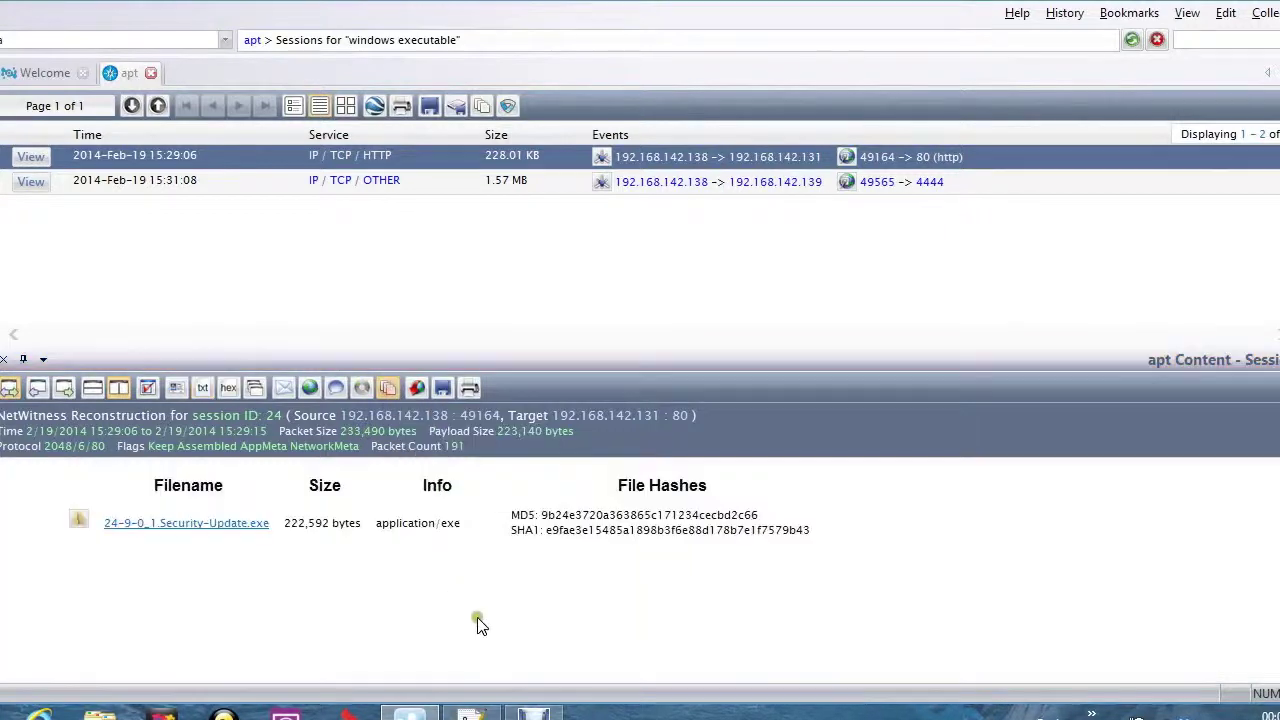
mouse_move(250, 528)
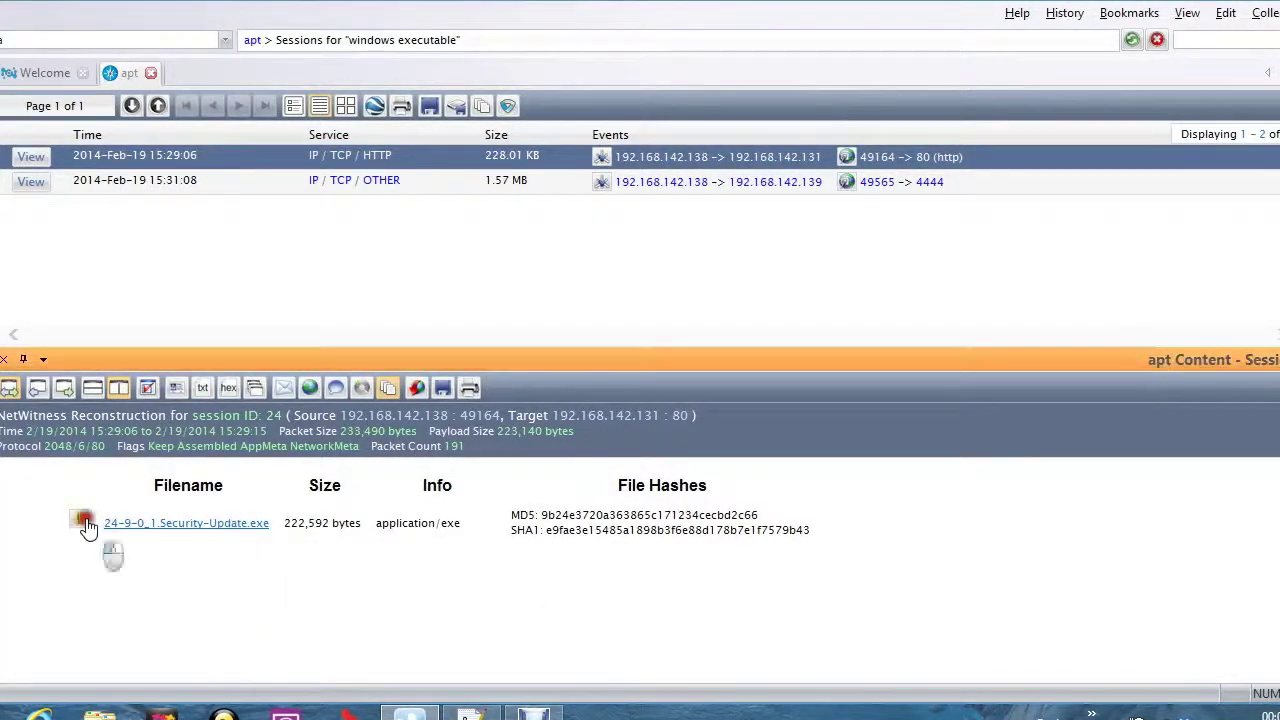
left_click(149, 524)
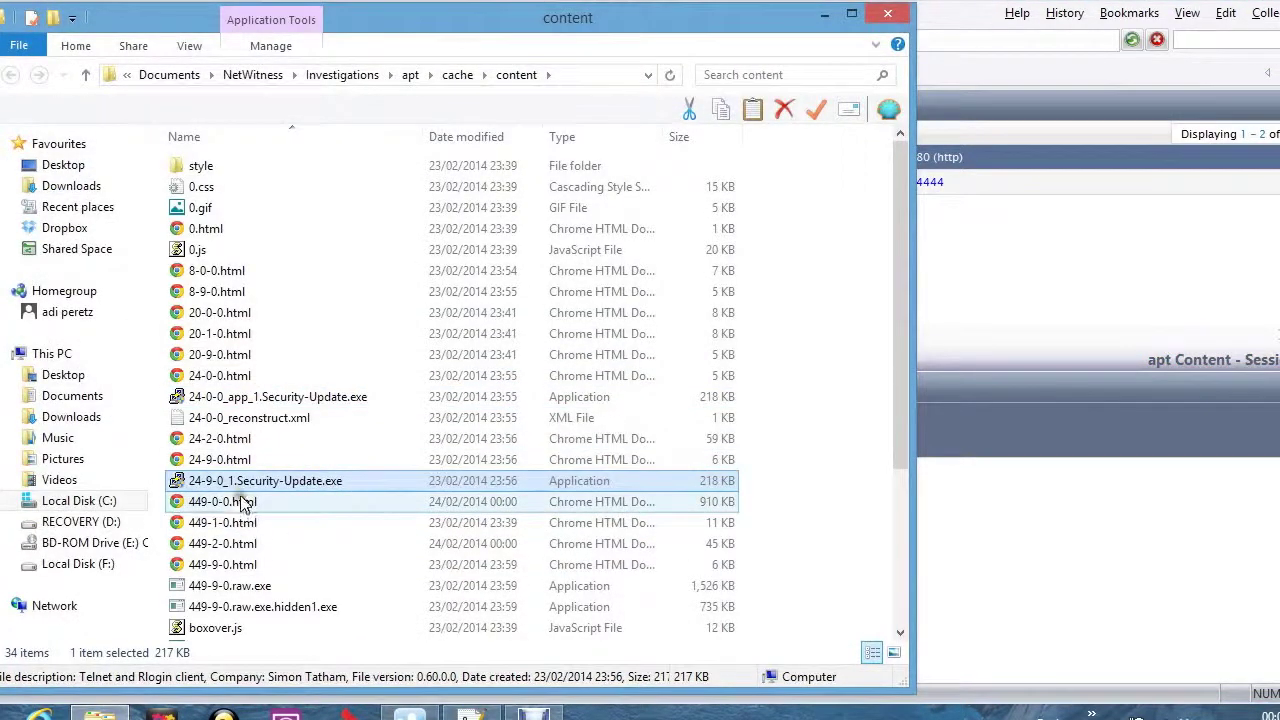
mouse_move(283, 488)
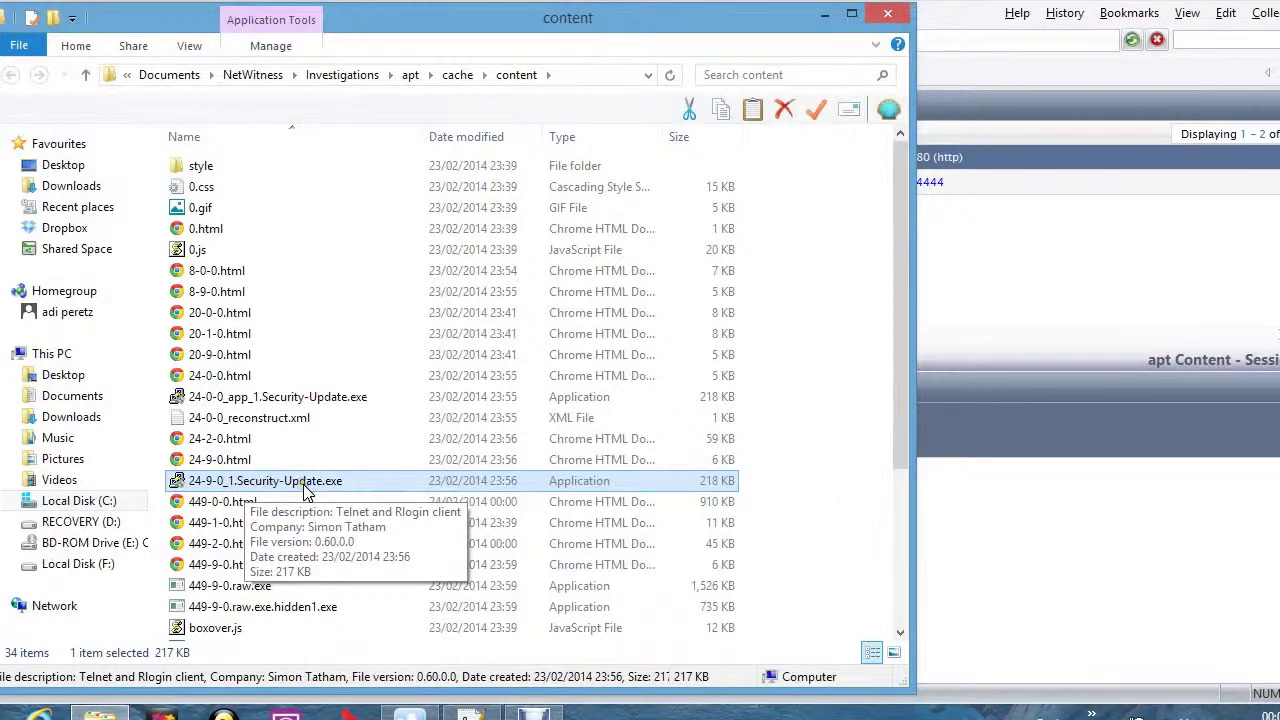
left_click(888, 12)
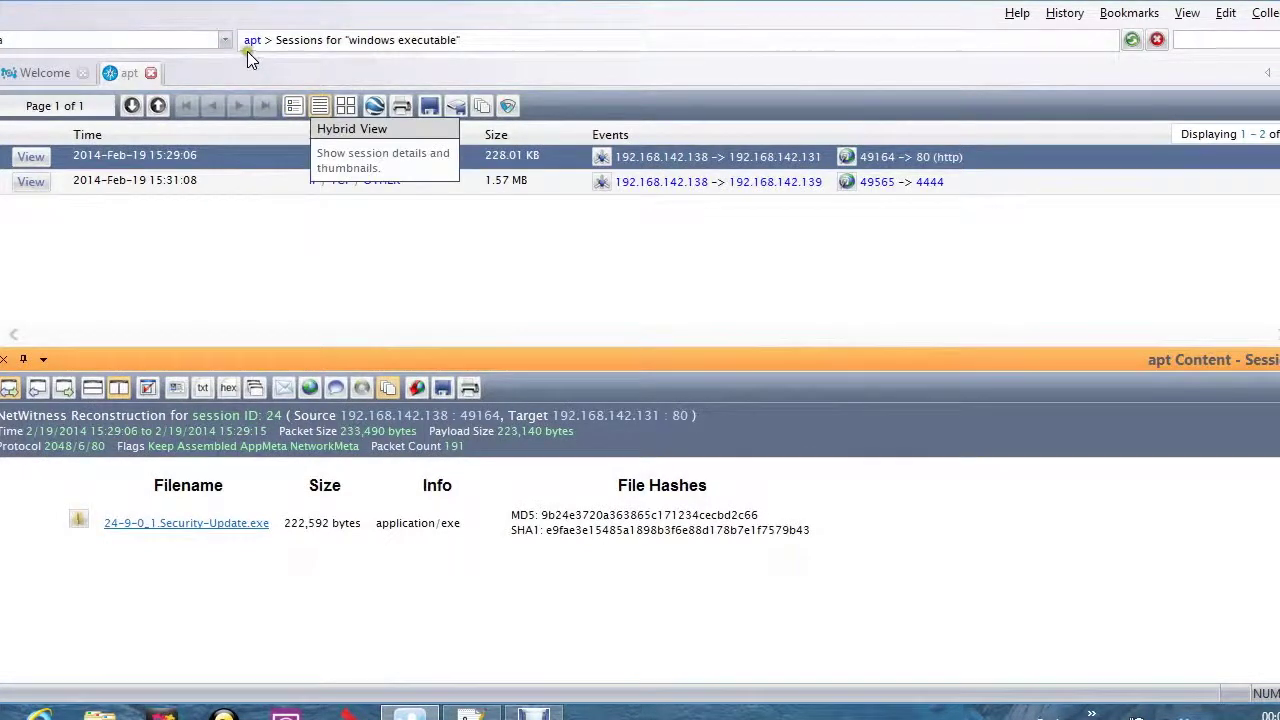
List the apt collection's POP3 sessions, check their source and destination addresses, and return to the collection
left_click(251, 42)
left_click(512, 234)
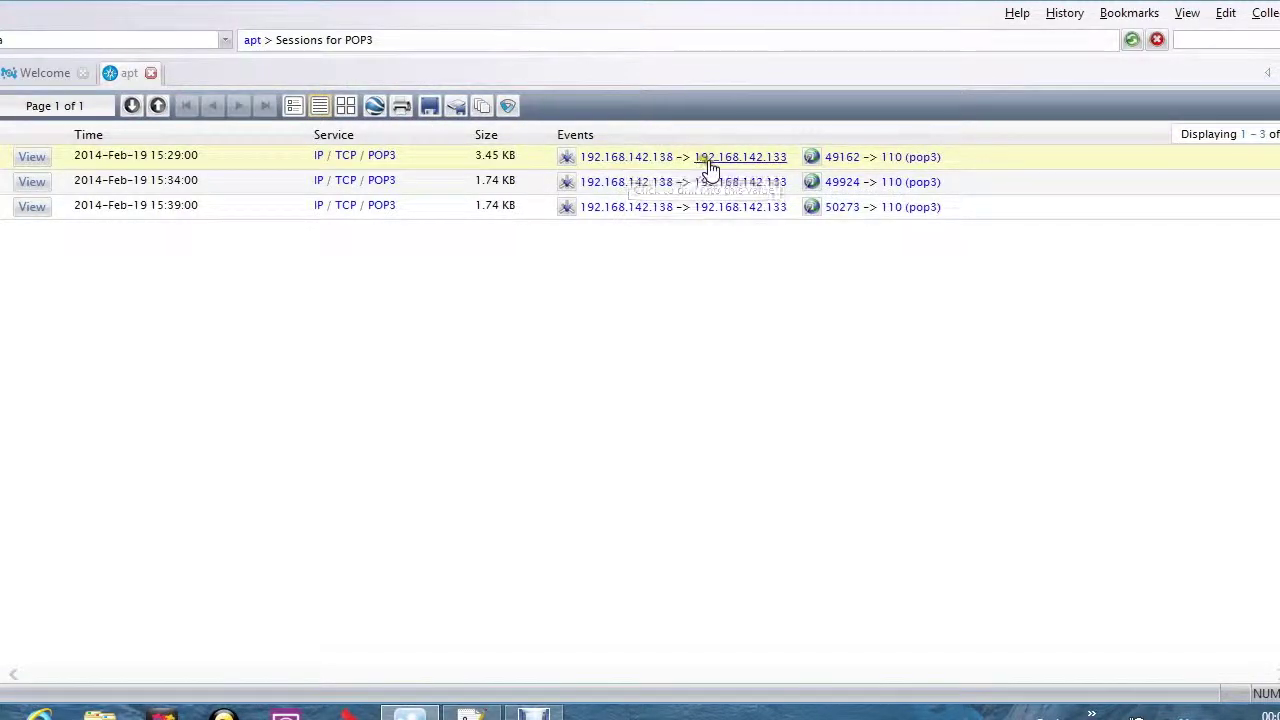
left_click(251, 40)
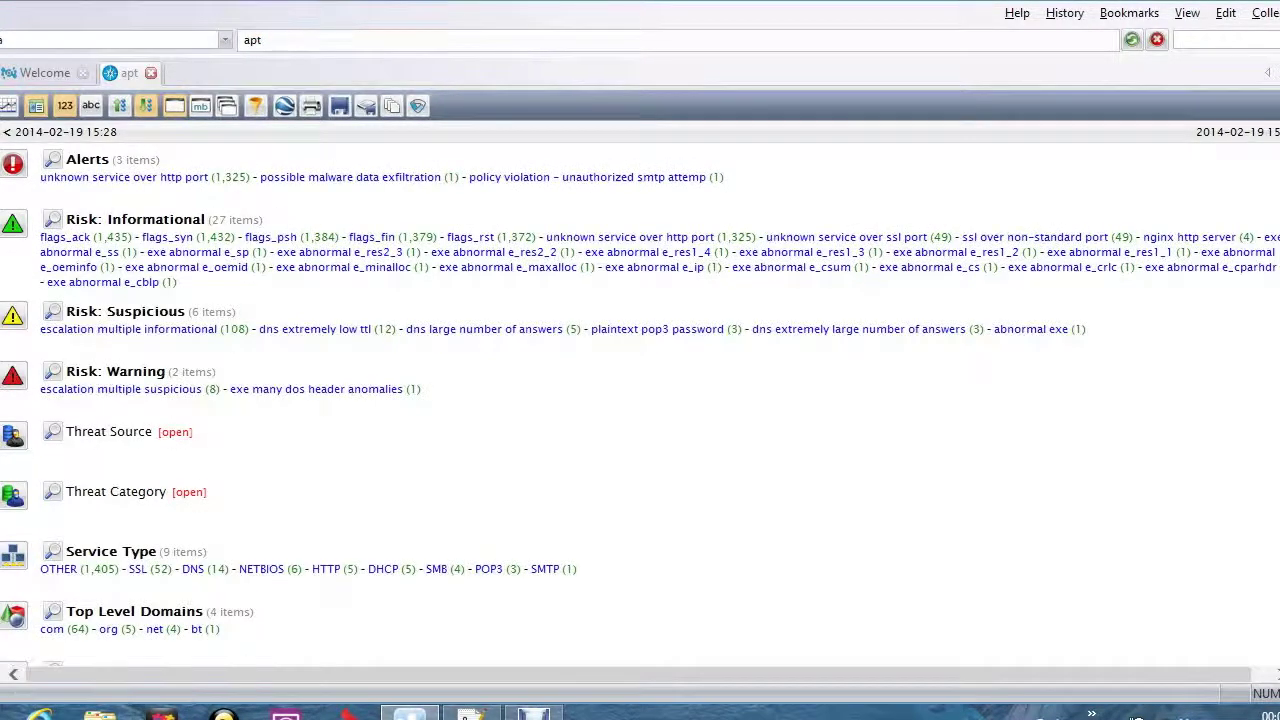
Apply the custom drill "ip.src = 192.168.142.138 && ip.dst = 192.168.142.139,192.168.142.133" to the apt collection
scroll(640, 400, "down", 3)
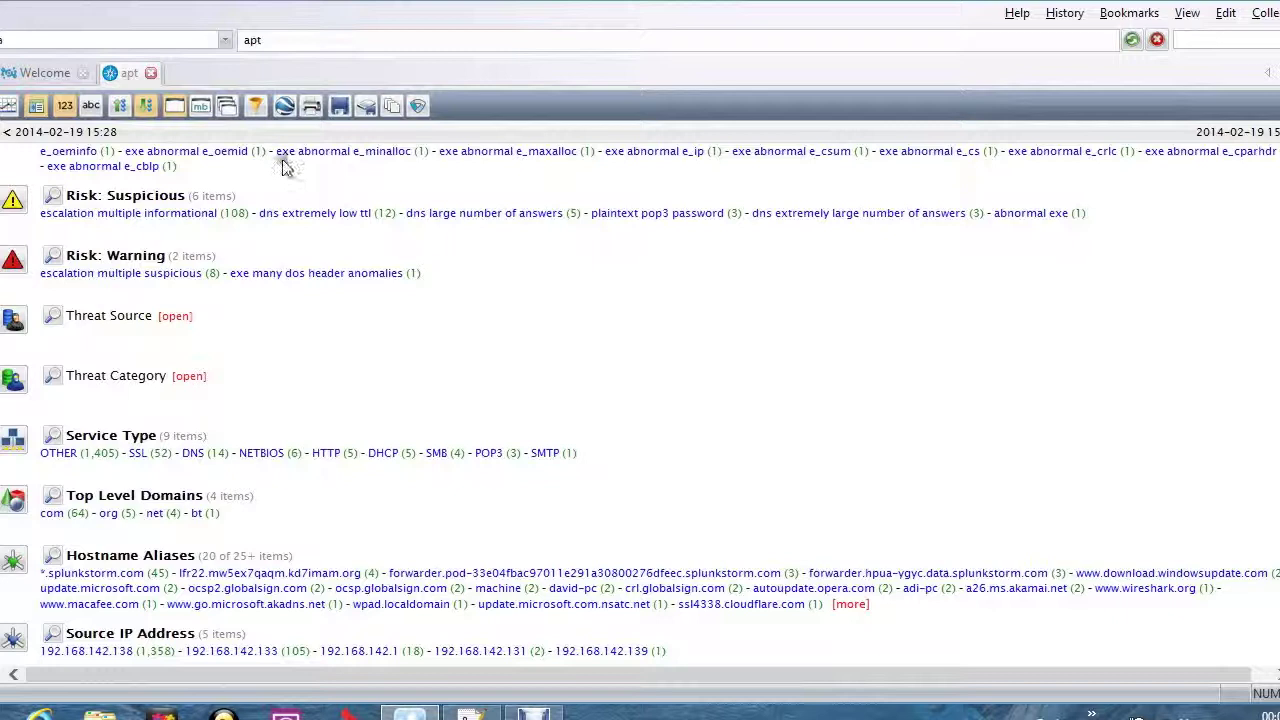
left_click(255, 105)
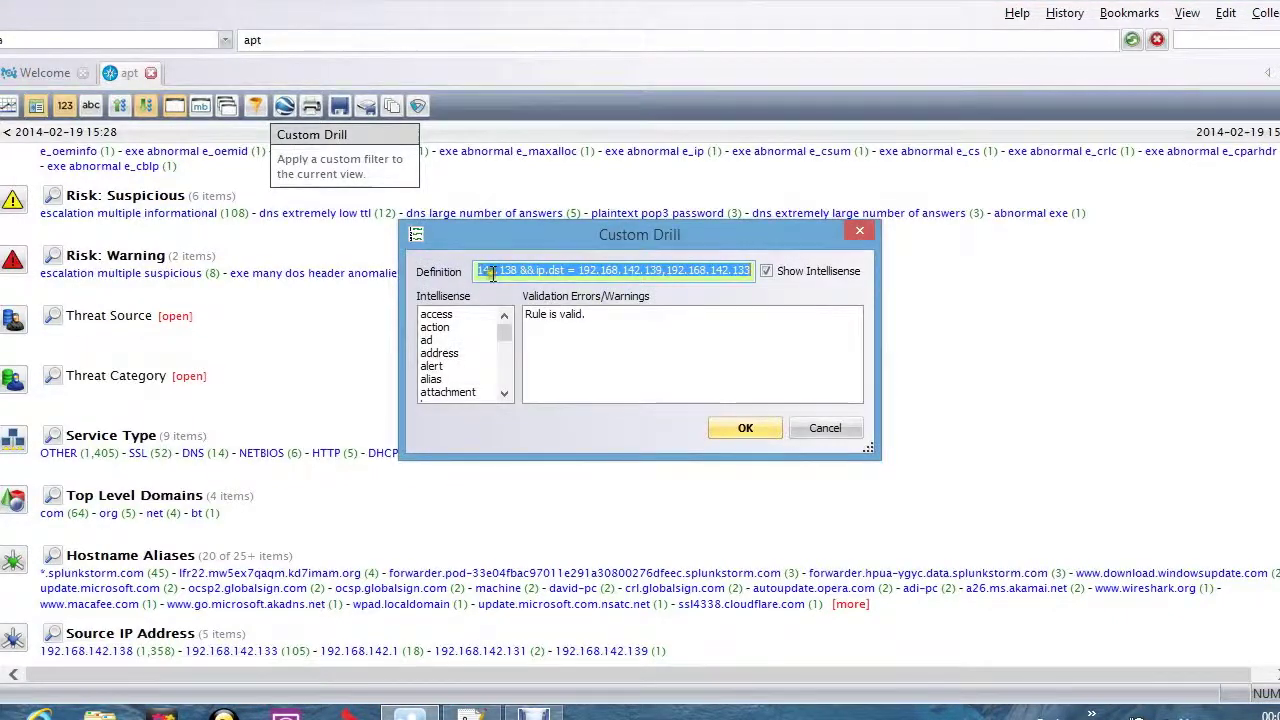
left_click_drag(566, 271, 582, 271)
left_click_drag(751, 271, 386, 260)
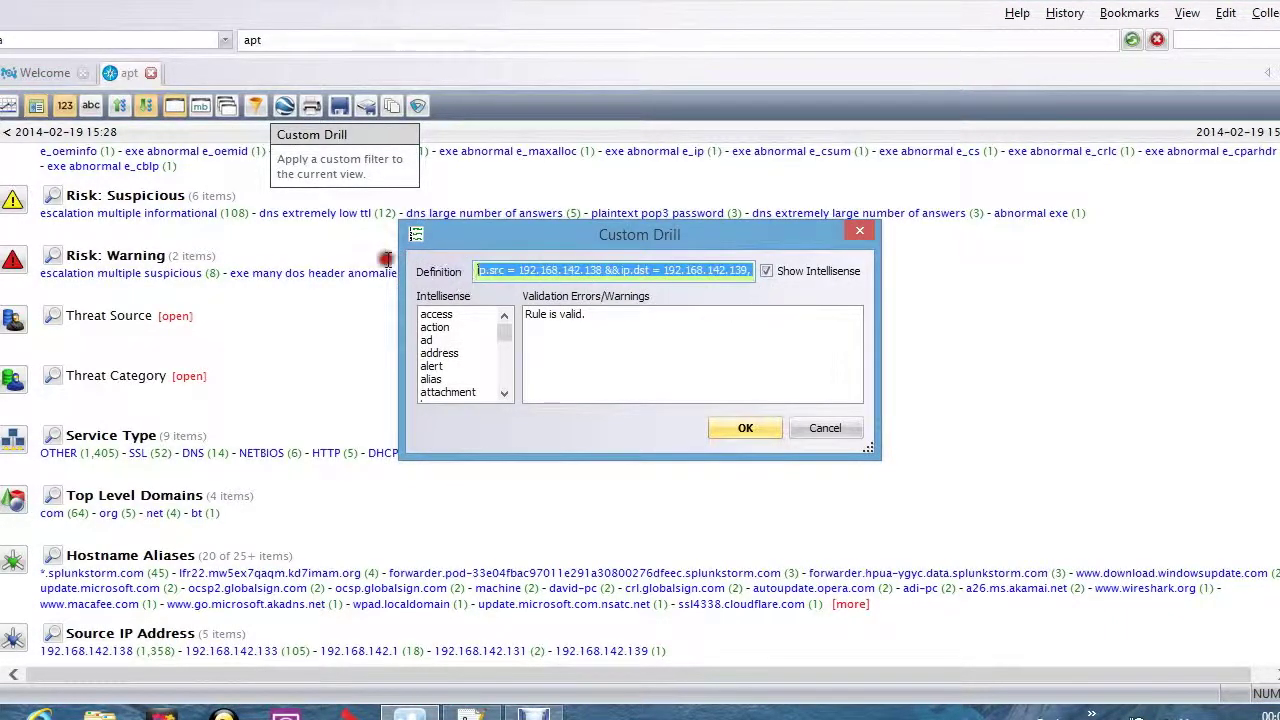
left_click(585, 272)
left_click(737, 428)
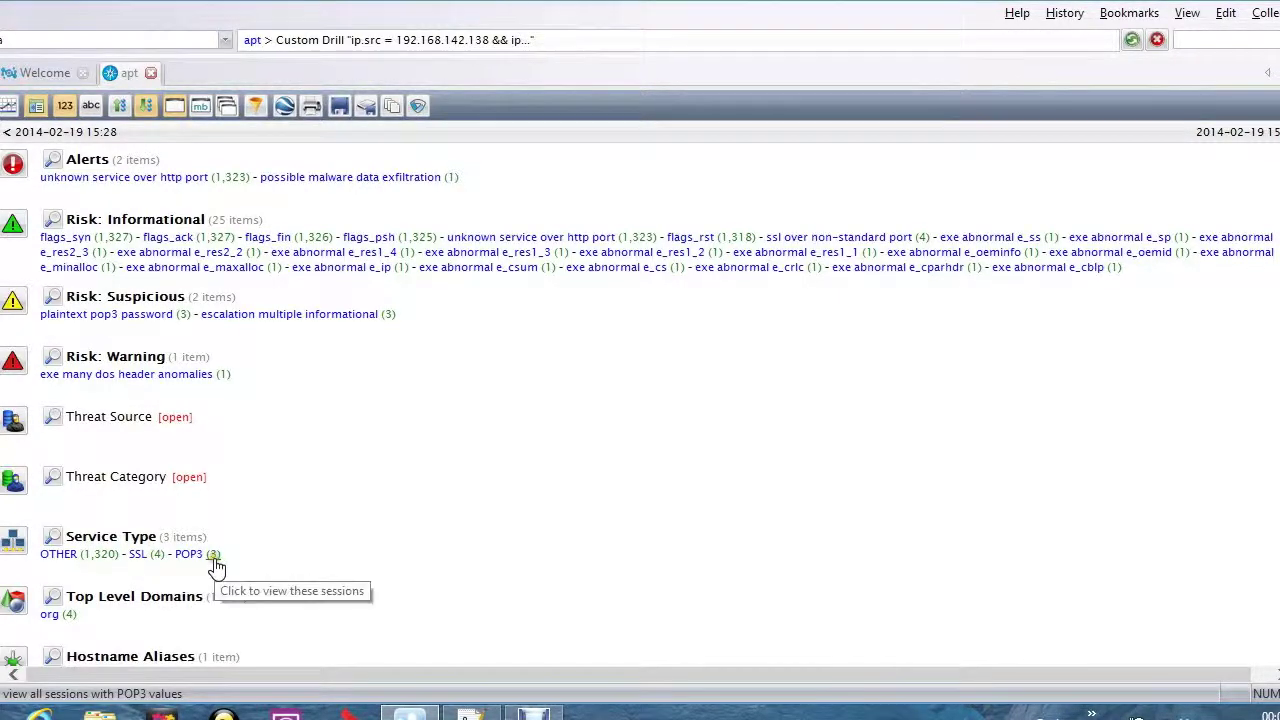
List the SSL sessions within the custom drill and show the 15:29:30 session's content as text
left_click(158, 557)
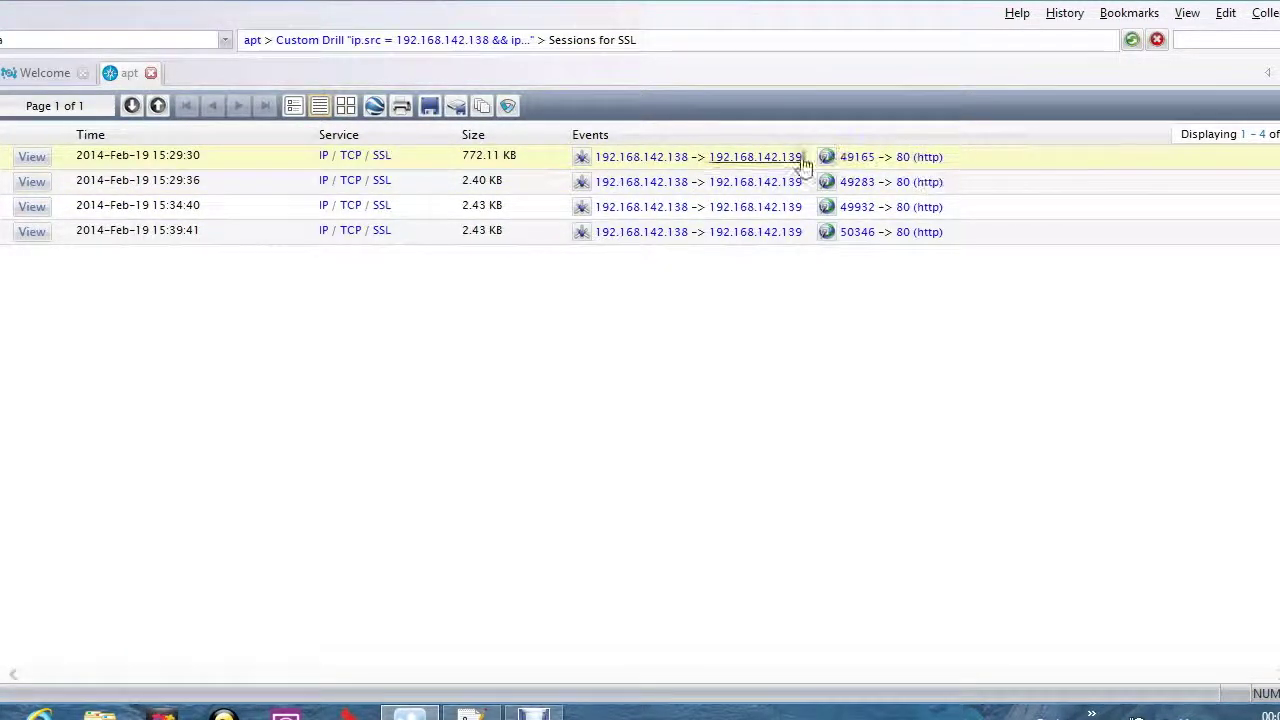
left_click(282, 158)
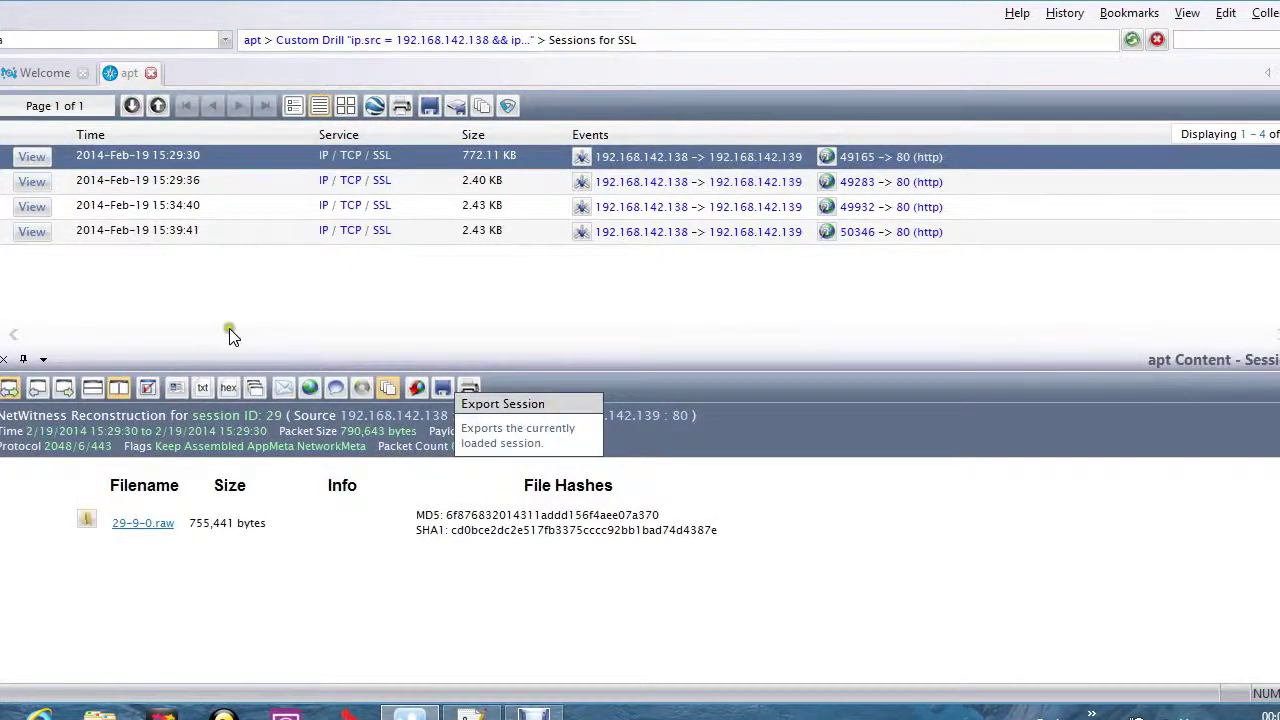
left_click(202, 388)
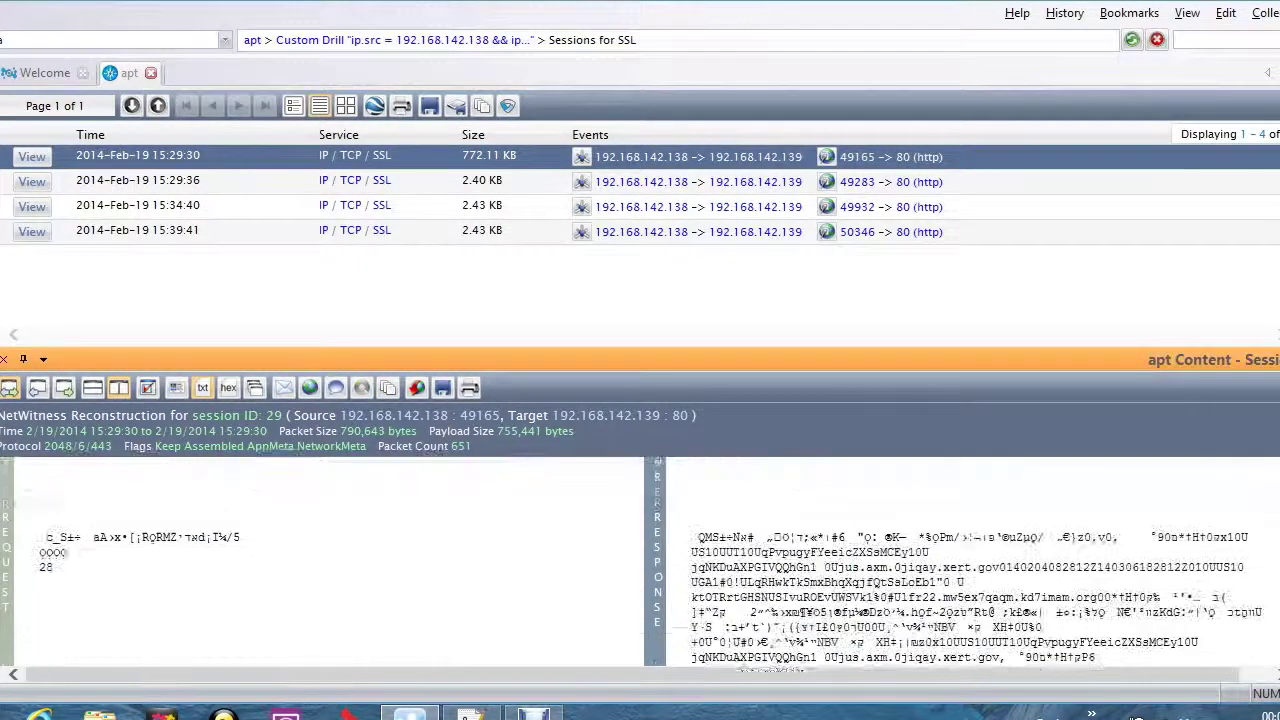
Examine the request and response text of the 15:29:30 SSL session, and open the content of the 15:29:36 session
scroll(958, 590, "down", 5)
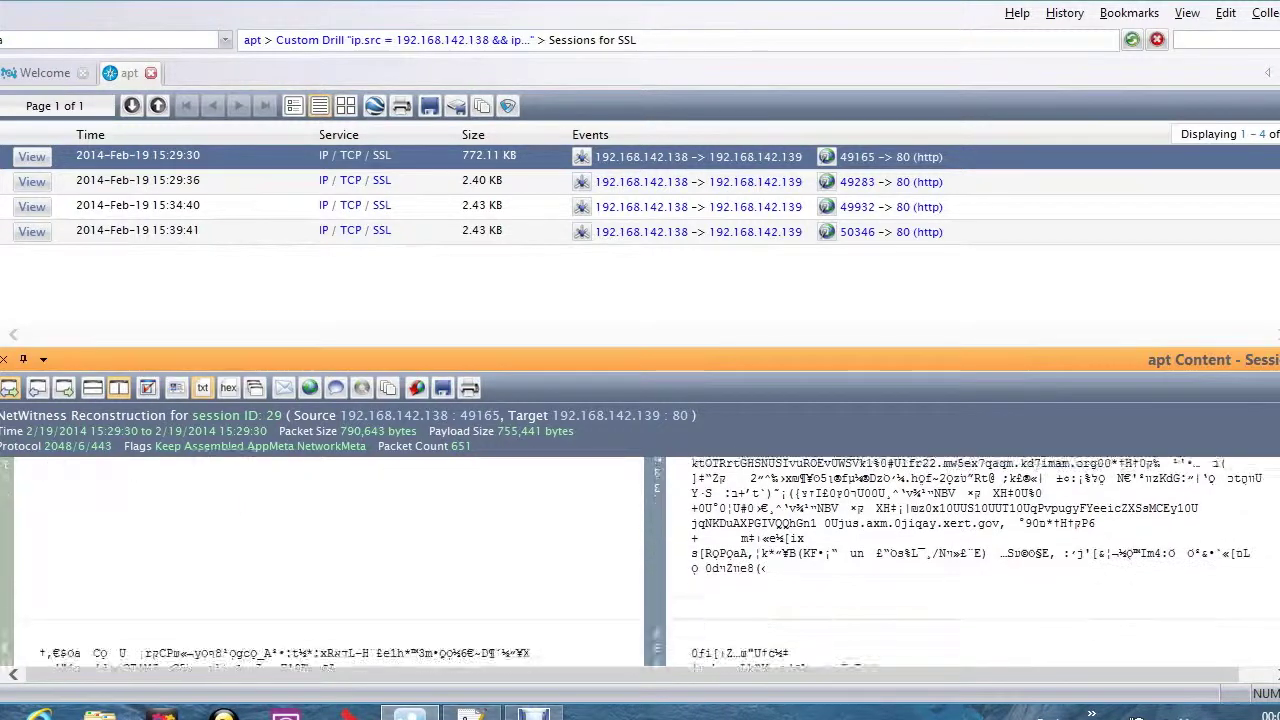
left_click_drag(733, 512, 746, 512)
left_click(371, 499)
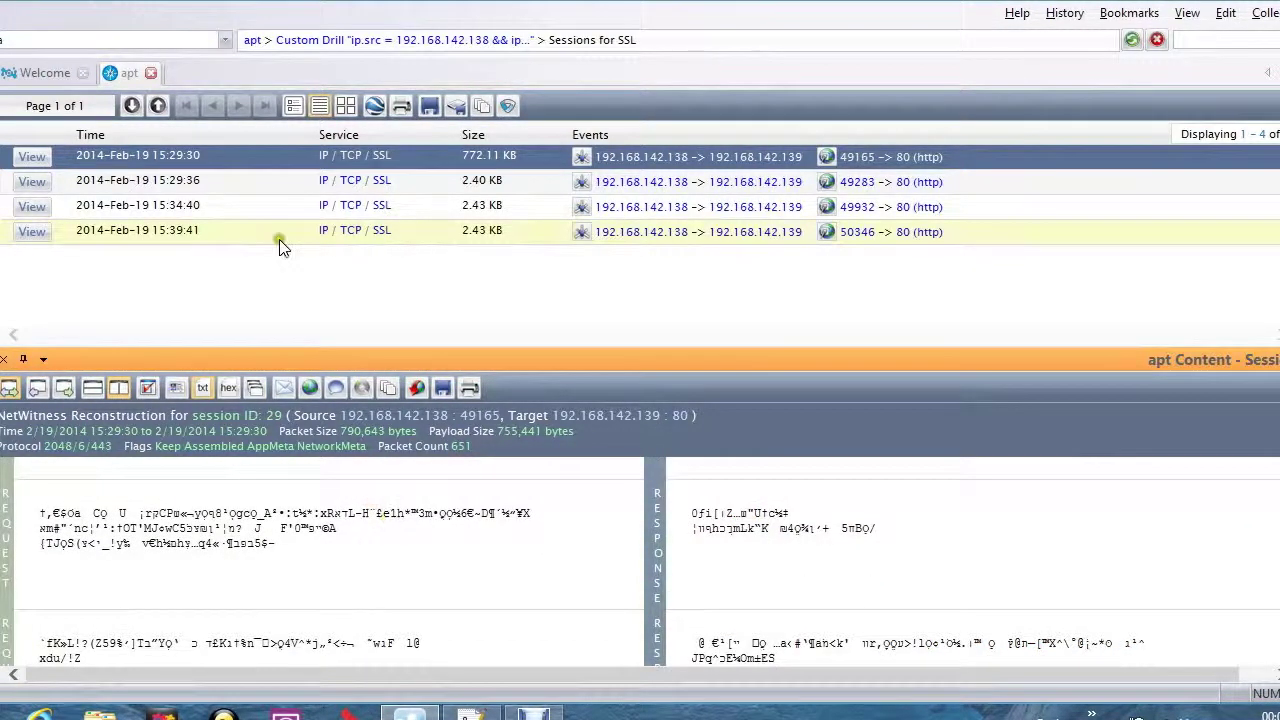
left_click(236, 183)
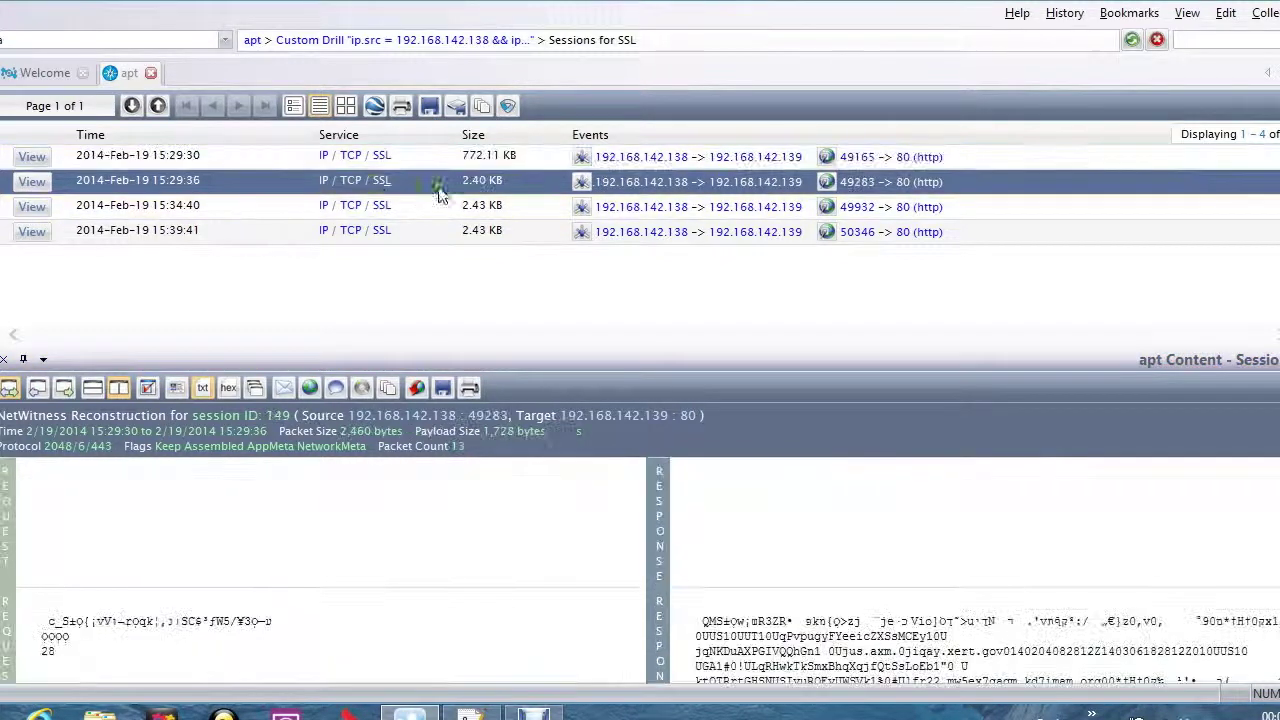
Return to the custom drill, list its SSL sessions again, and show the metadata of the 15:29:30 session
left_click(318, 42)
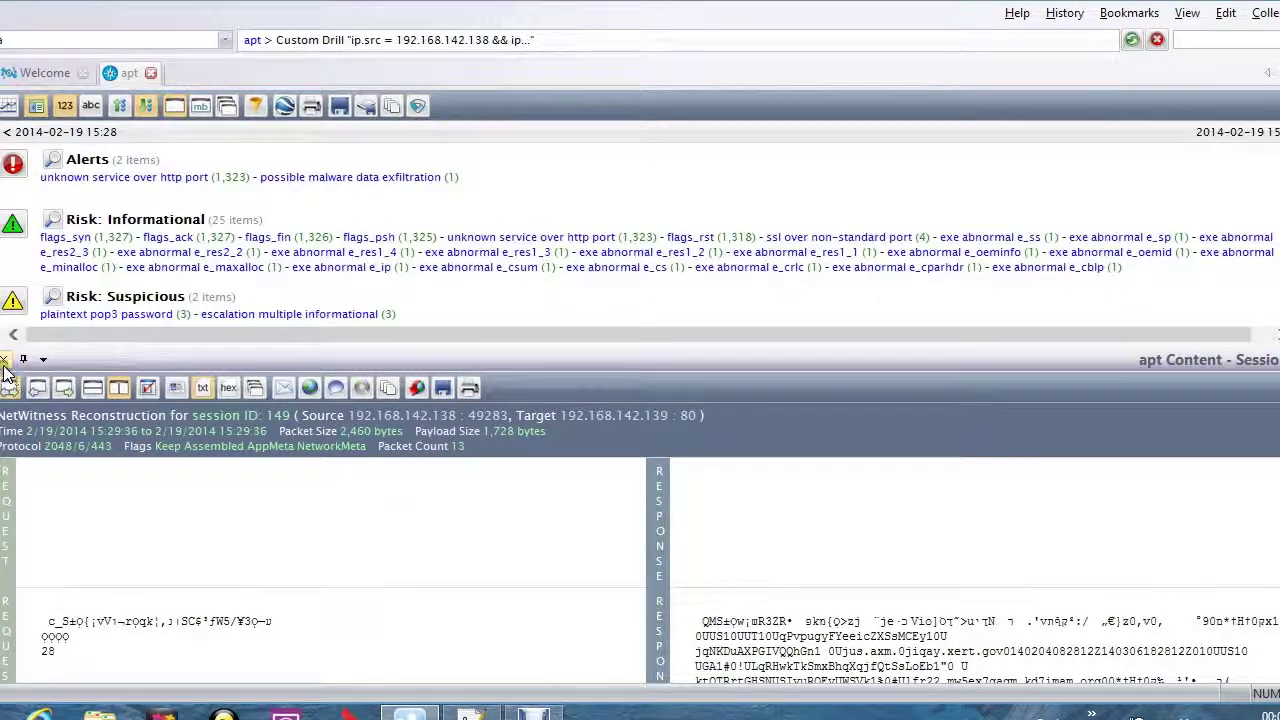
left_click(133, 551)
scroll(197, 455, "down", 3)
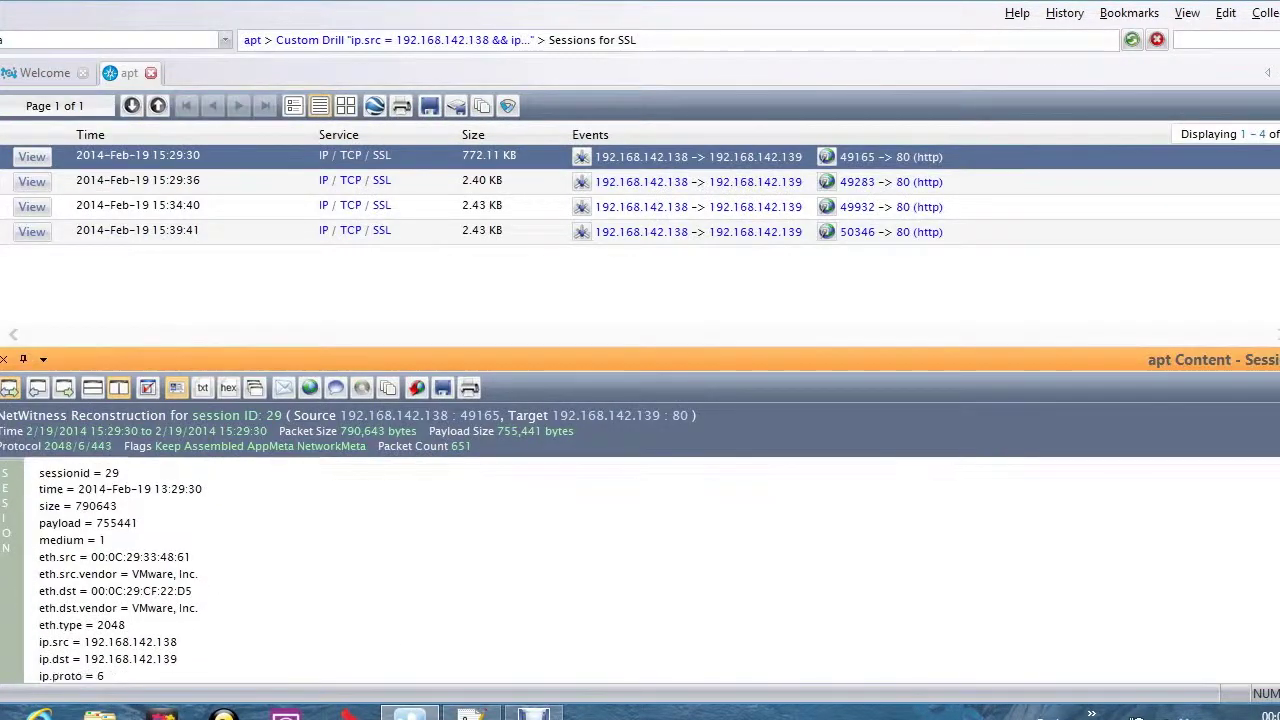
scroll(197, 455, "down", 5)
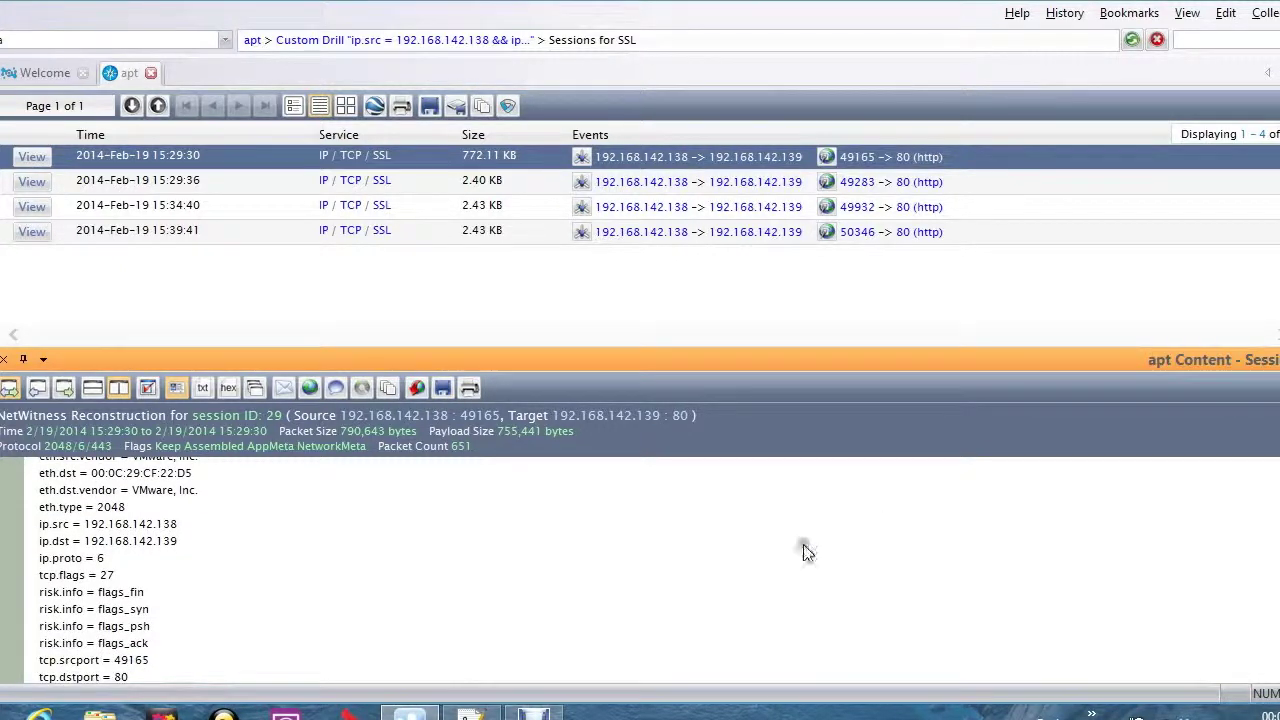
Highlight the source and destination IP addresses, TCP destination port and service in the 15:29:30 SSL session's metadata
left_click_drag(35, 528, 204, 545)
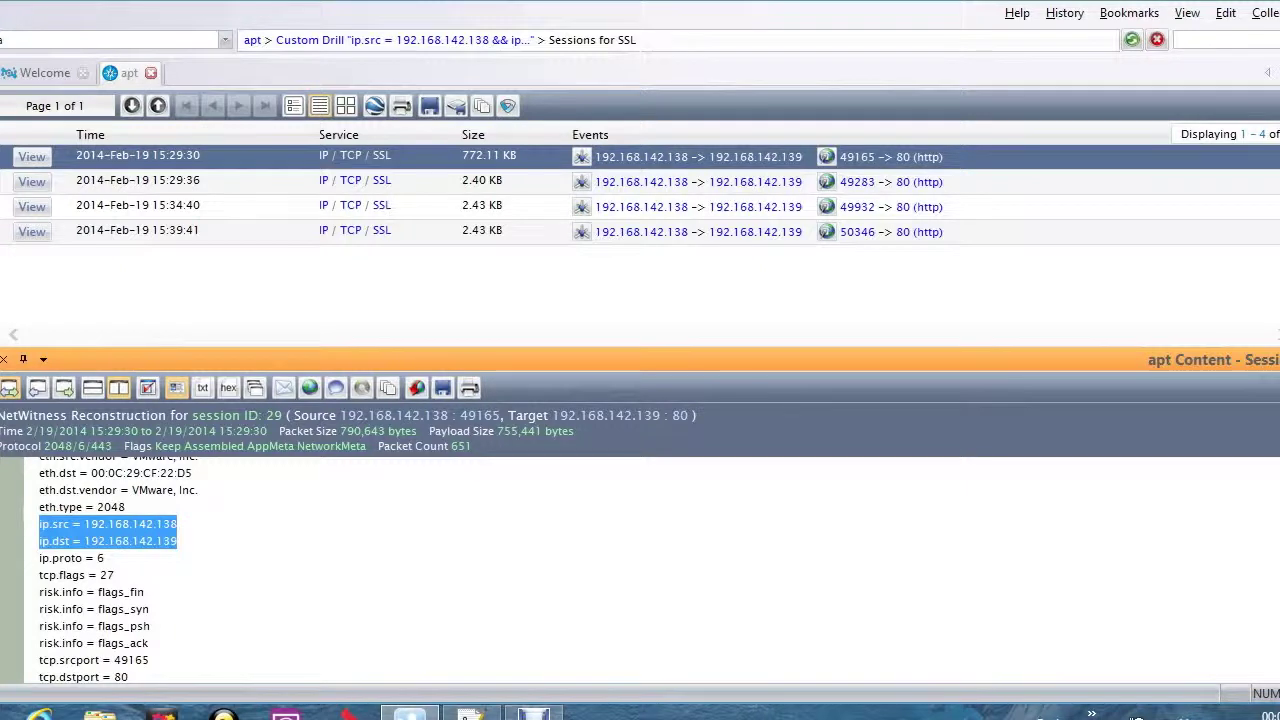
scroll(113, 570, "down", 2)
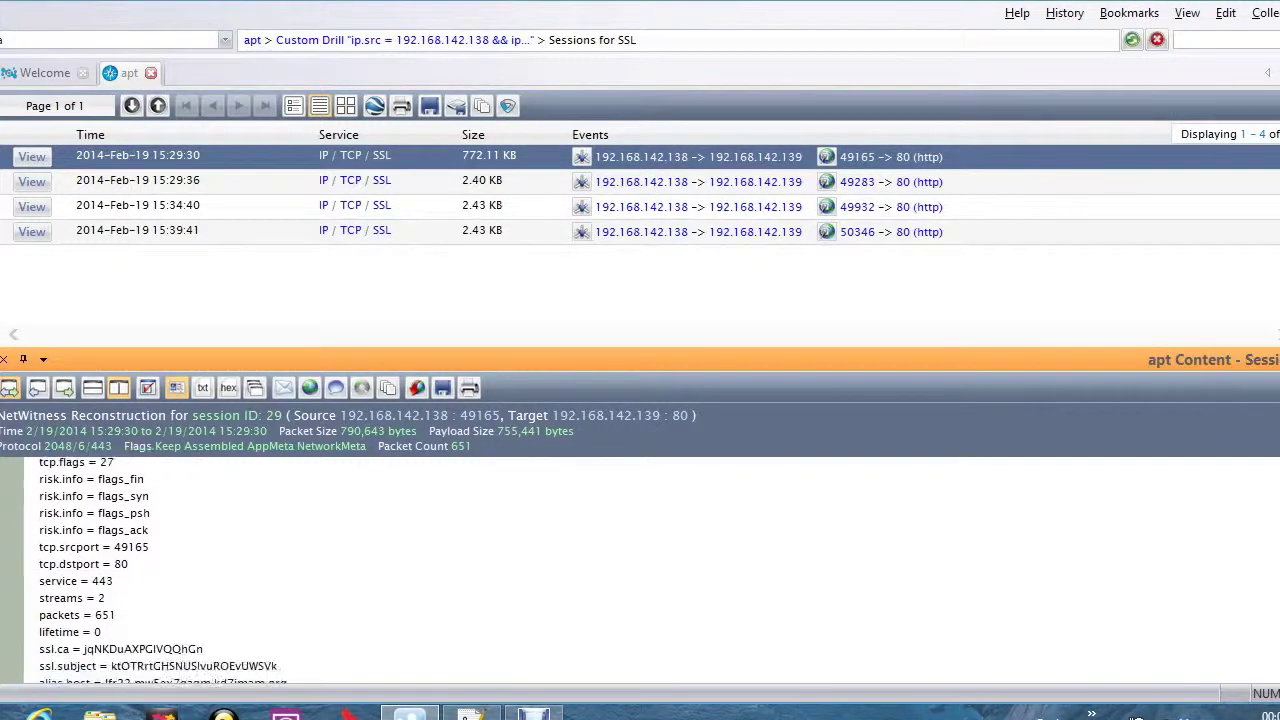
mouse_move(38, 566)
left_mouse_down()
mouse_move(143, 580)
mouse_move(125, 566)
left_mouse_up()
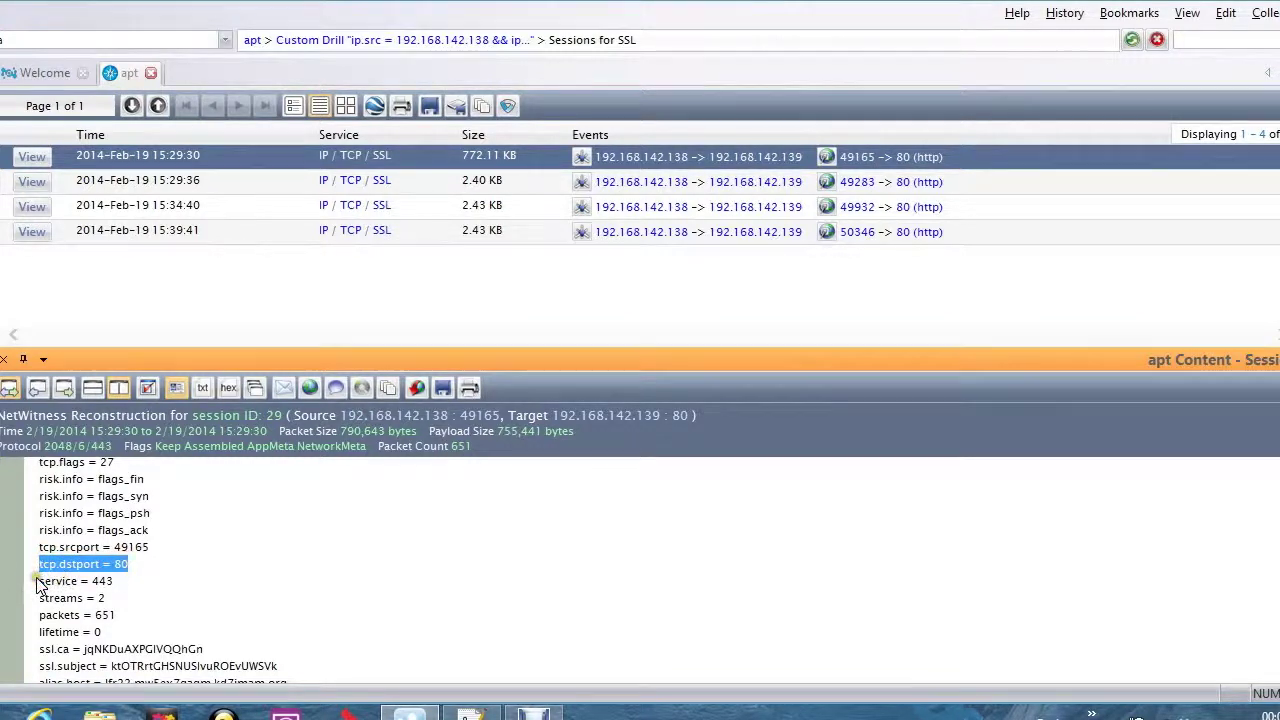
left_click_drag(38, 590, 105, 585)
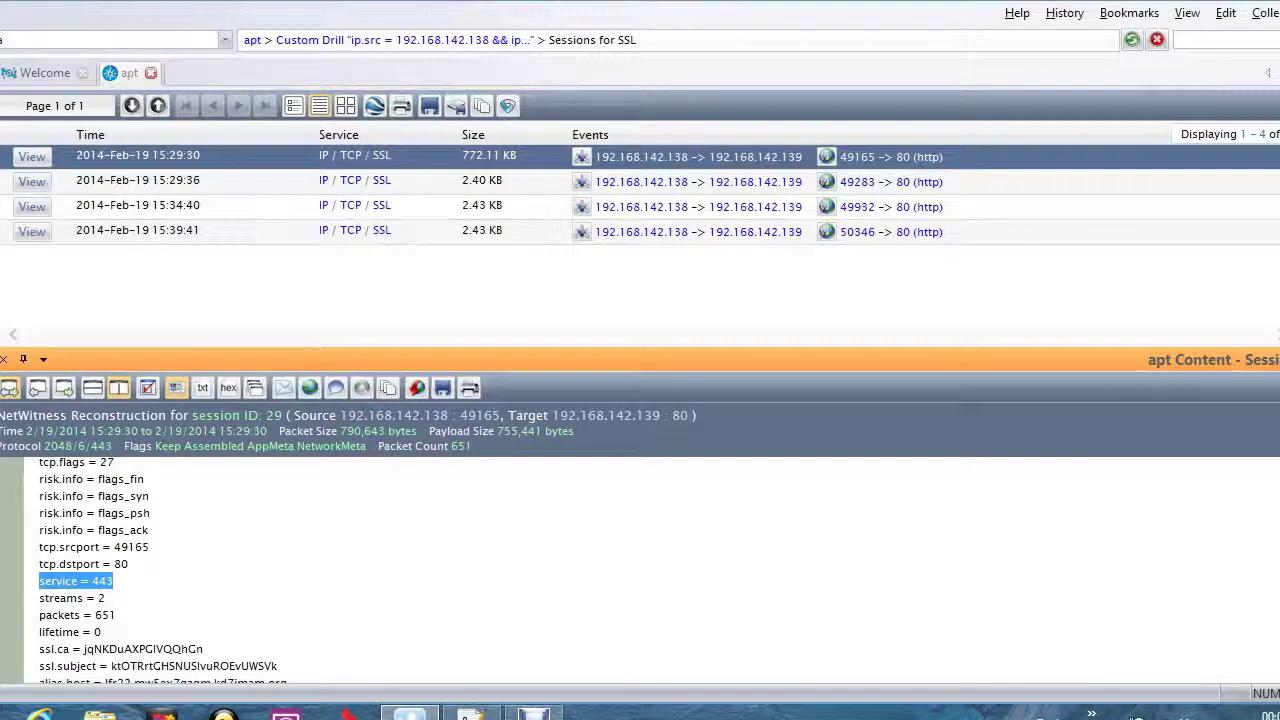
Examine the SSL CA, SSL subject, host alias and risk information in the 15:29:30 session's metadata
scroll(155, 568, "down", 3)
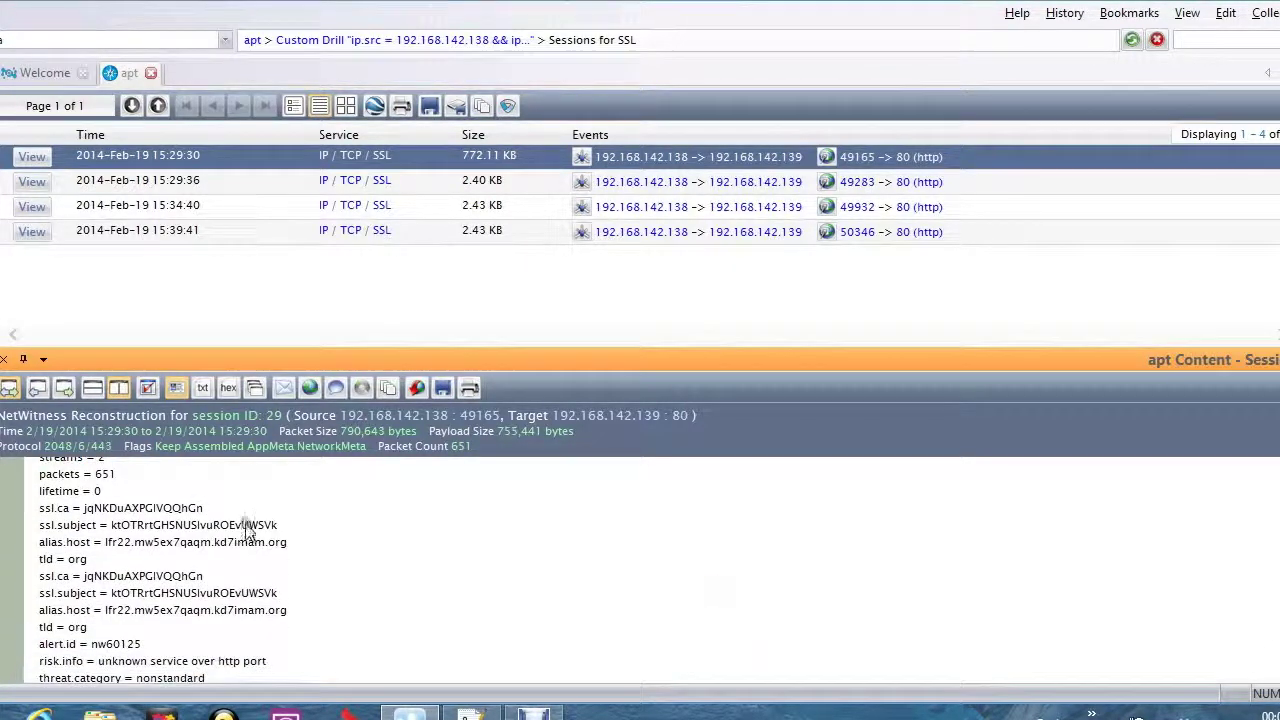
left_click_drag(37, 512, 203, 508)
left_click_drag(42, 524, 248, 526)
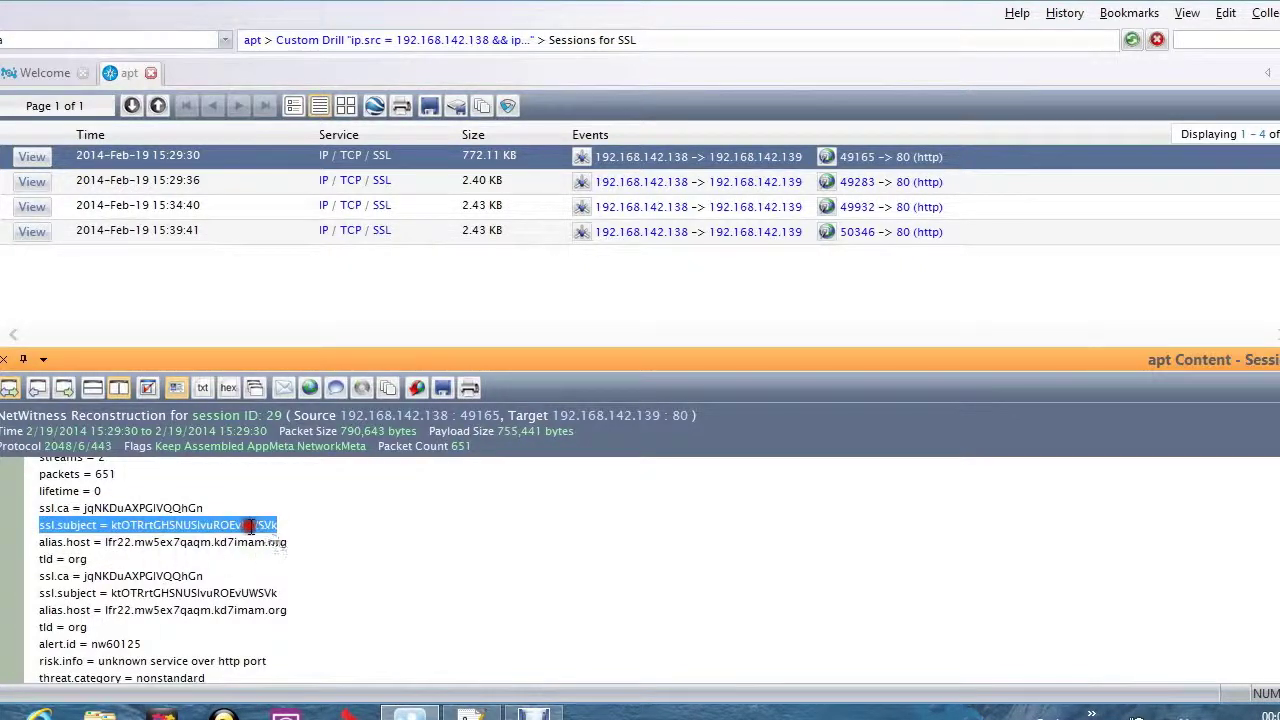
left_click(104, 562)
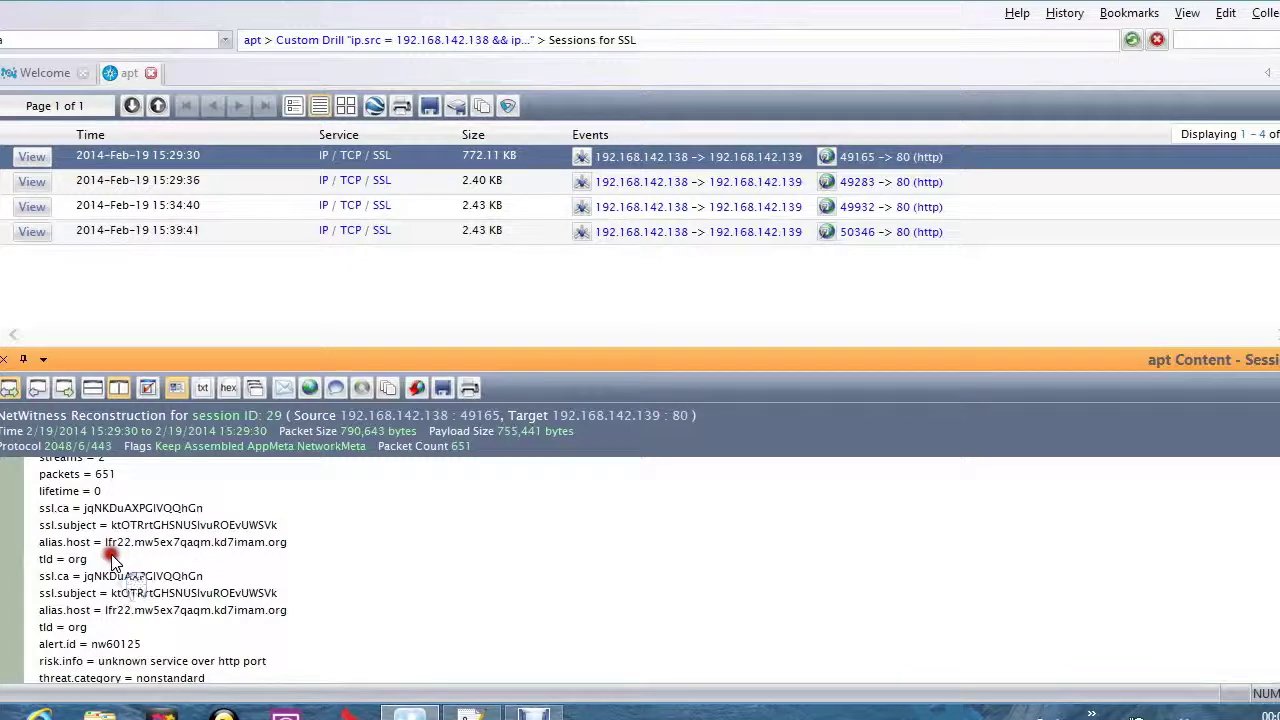
left_click_drag(45, 545, 298, 545)
left_click(265, 575)
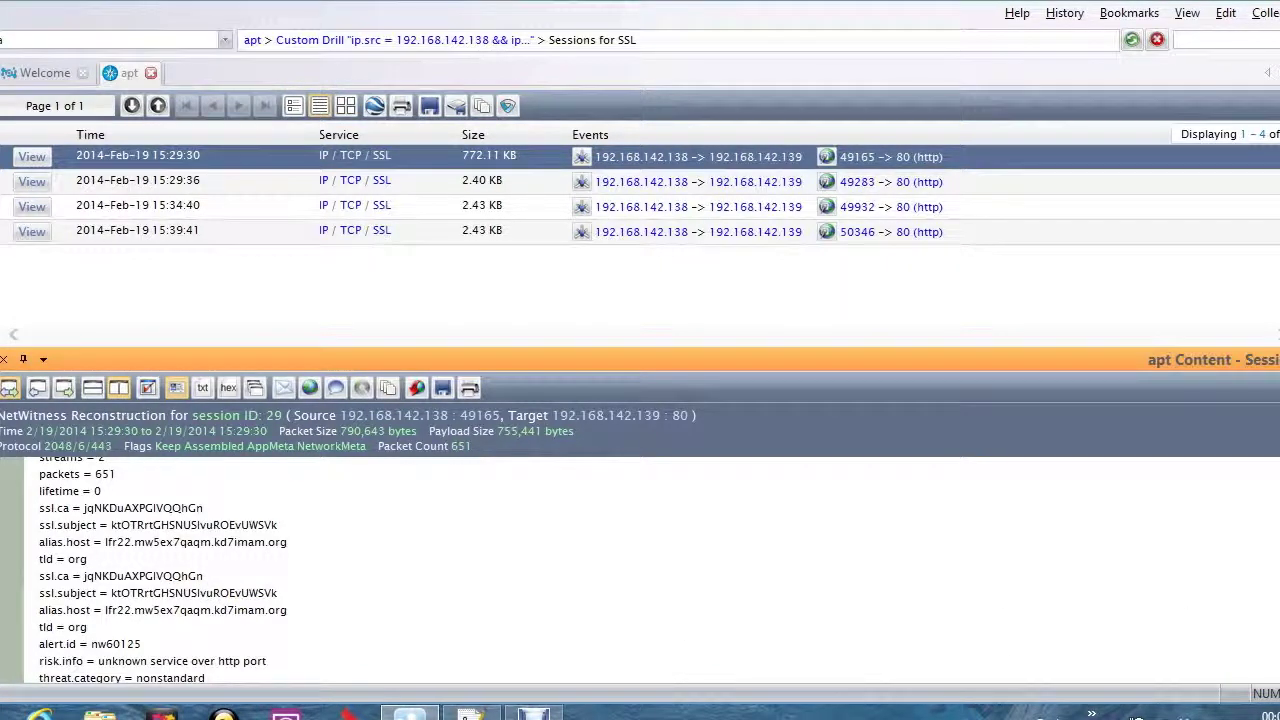
scroll(160, 570, "down", 3)
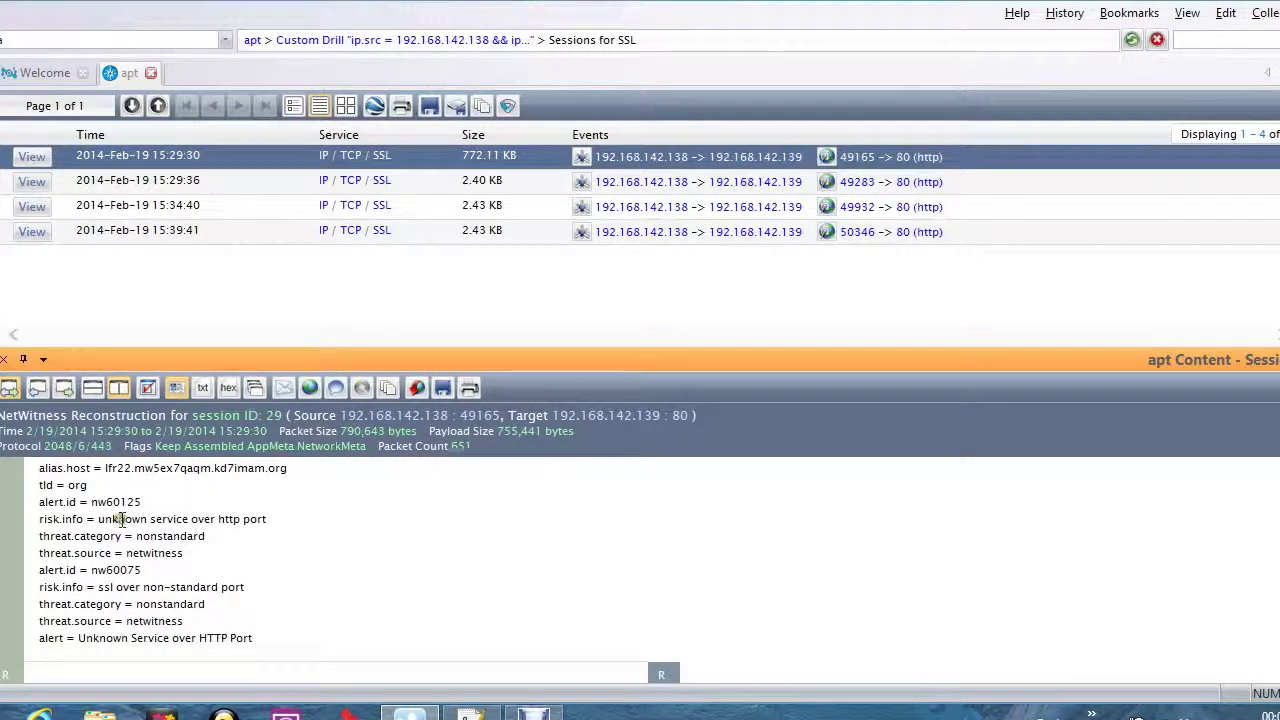
left_click_drag(98, 519, 182, 521)
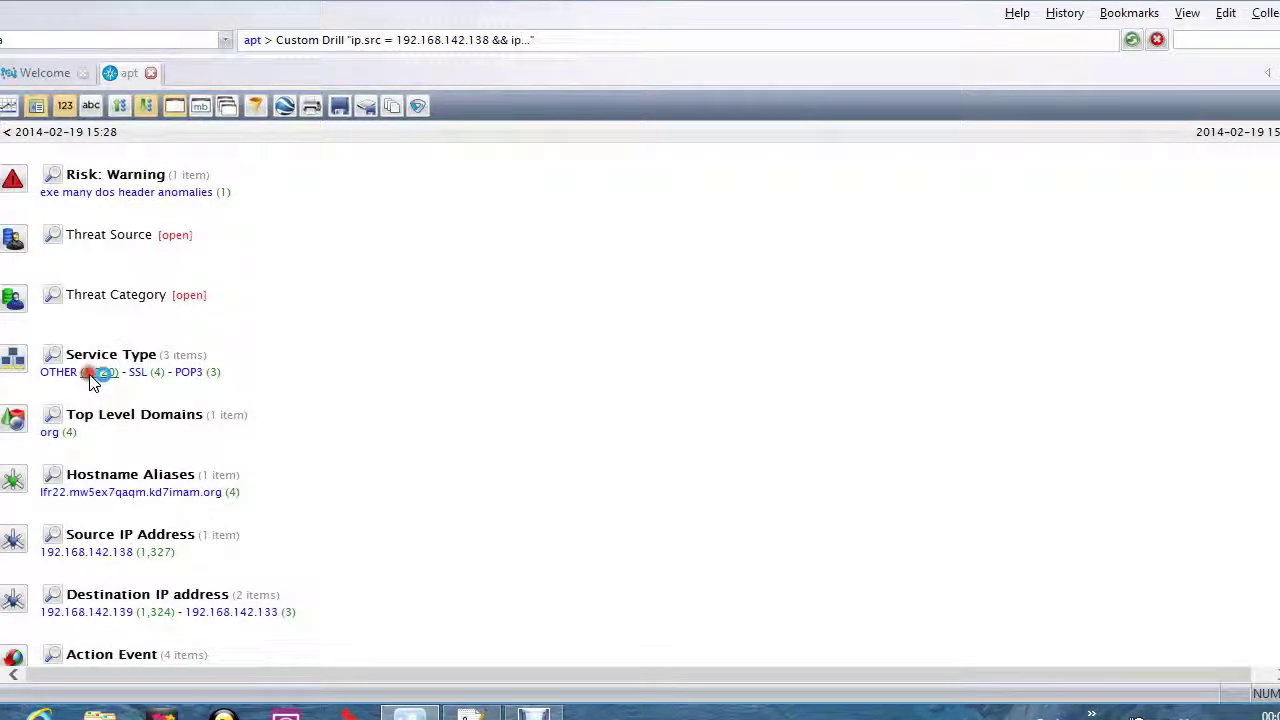
List the custom drill's sessions of service type OTHER, and check the first session's risk information and service value
left_click(91, 374)
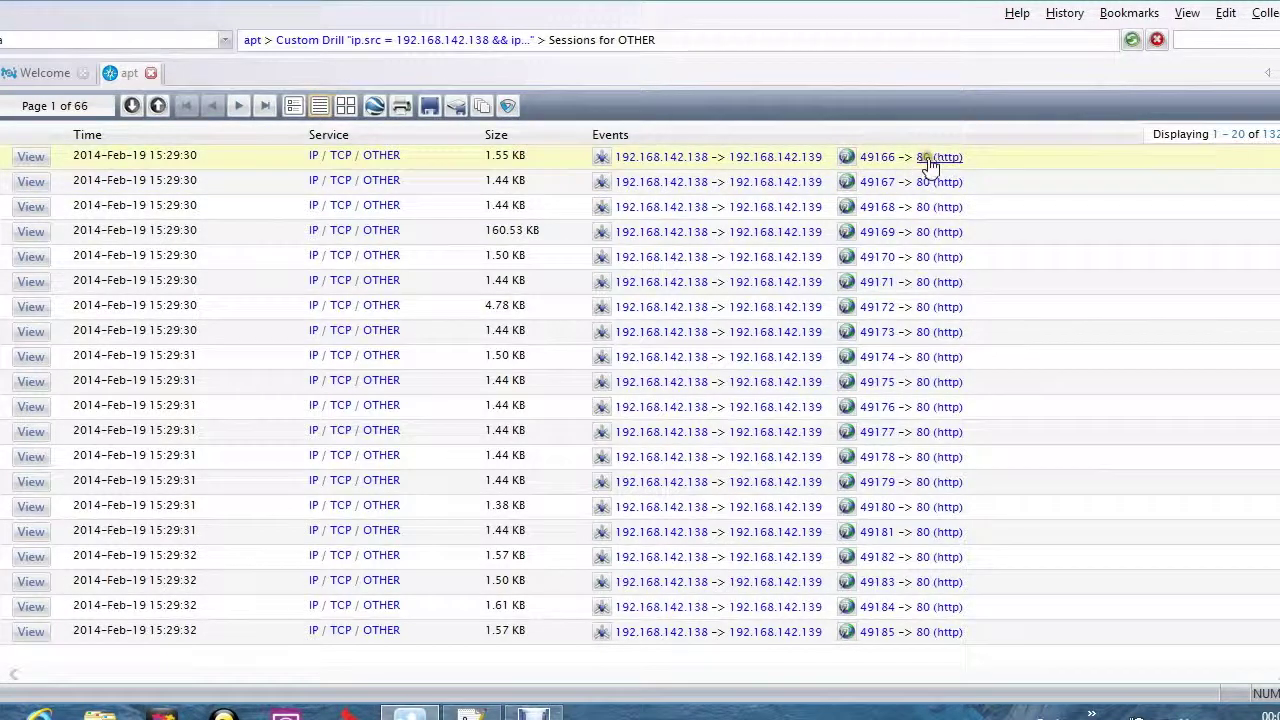
left_click(278, 166)
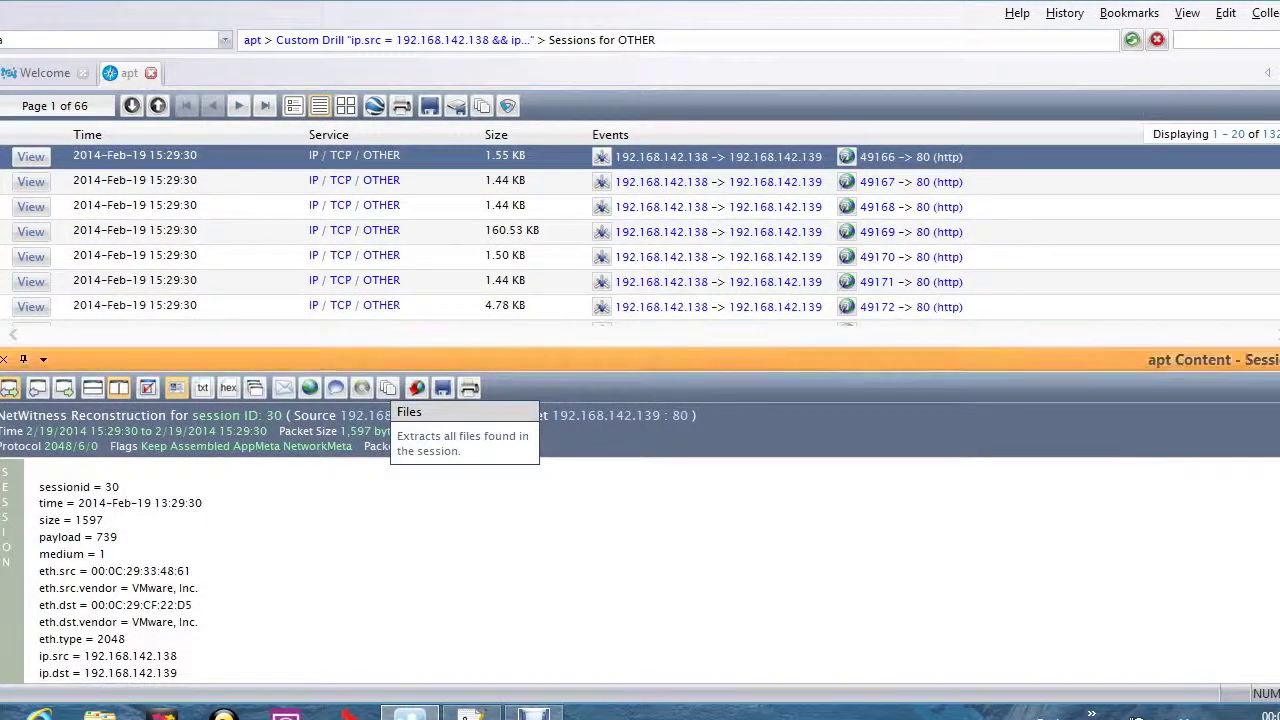
scroll(97, 632, "down", 5)
left_click_drag(95, 632, 294, 632)
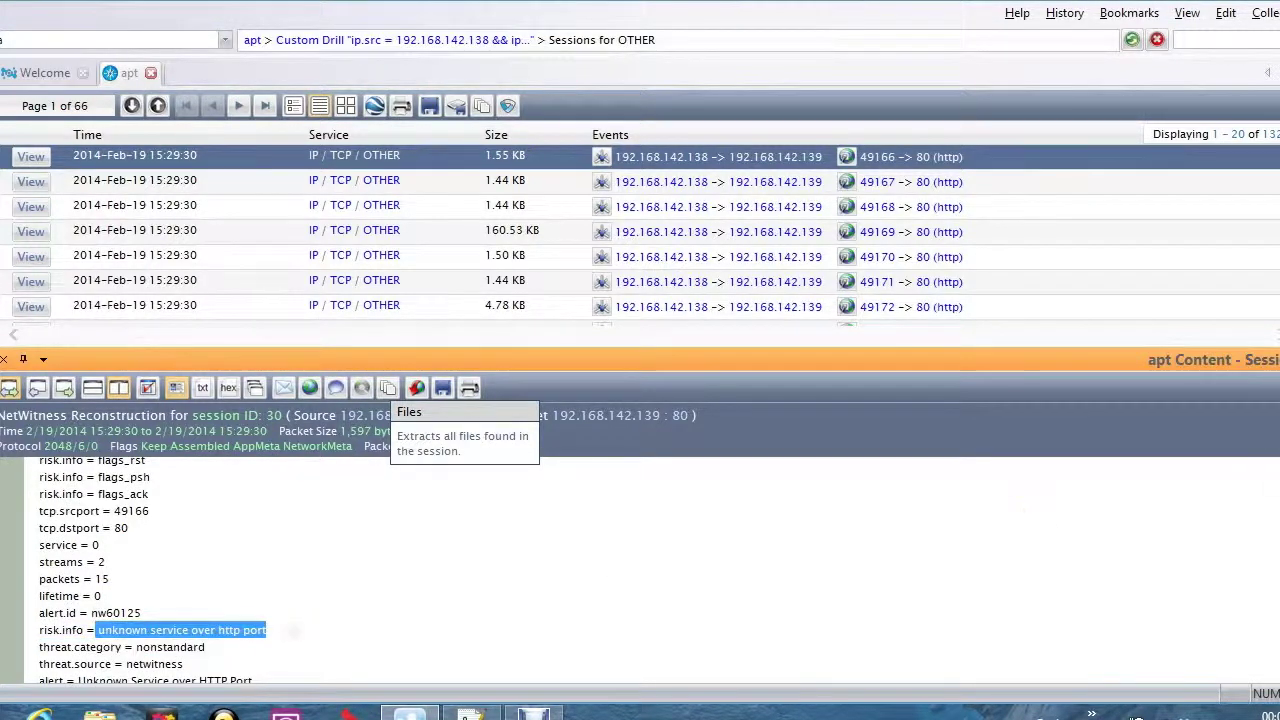
scroll(150, 570, "up", 4)
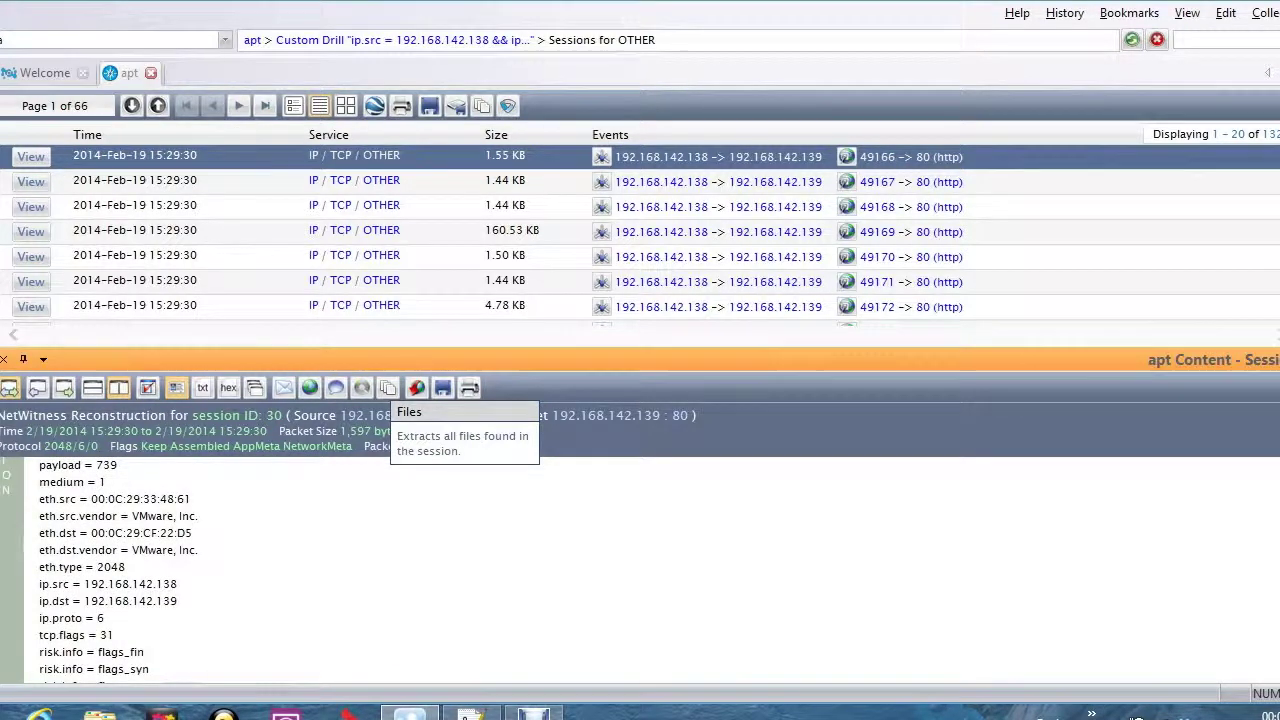
scroll(110, 570, "down", 3)
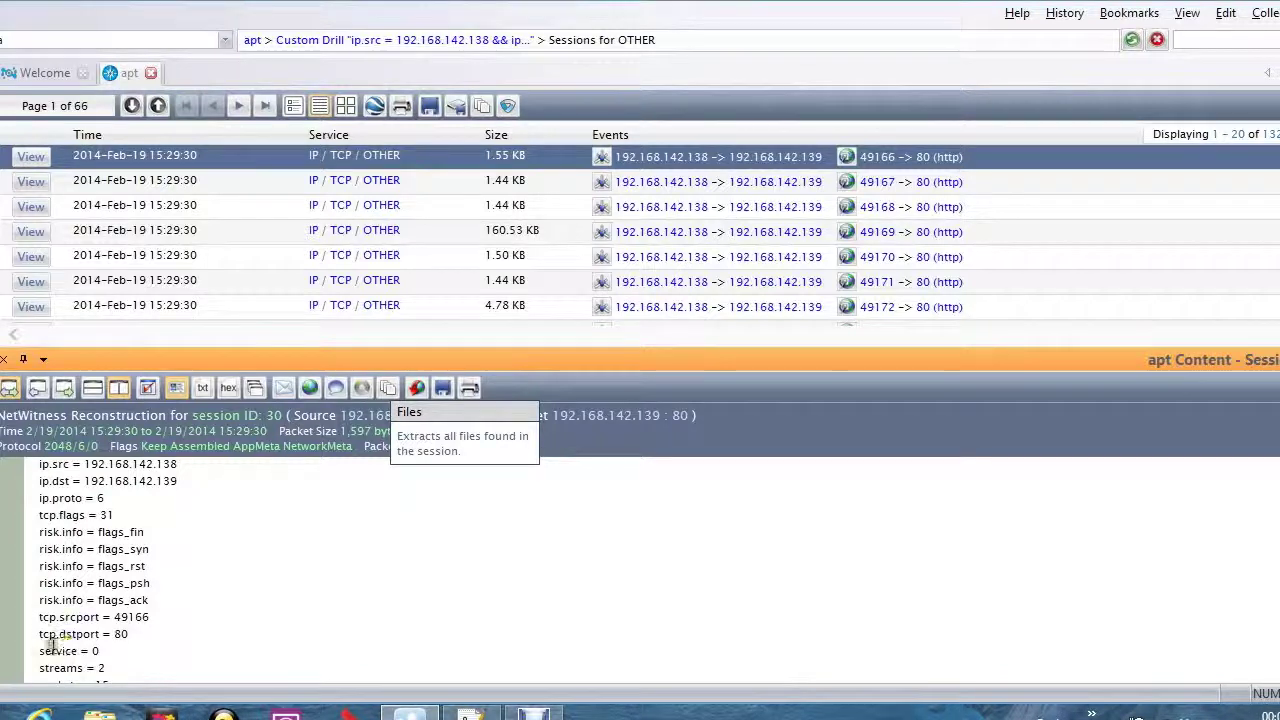
left_click_drag(37, 655, 114, 650)
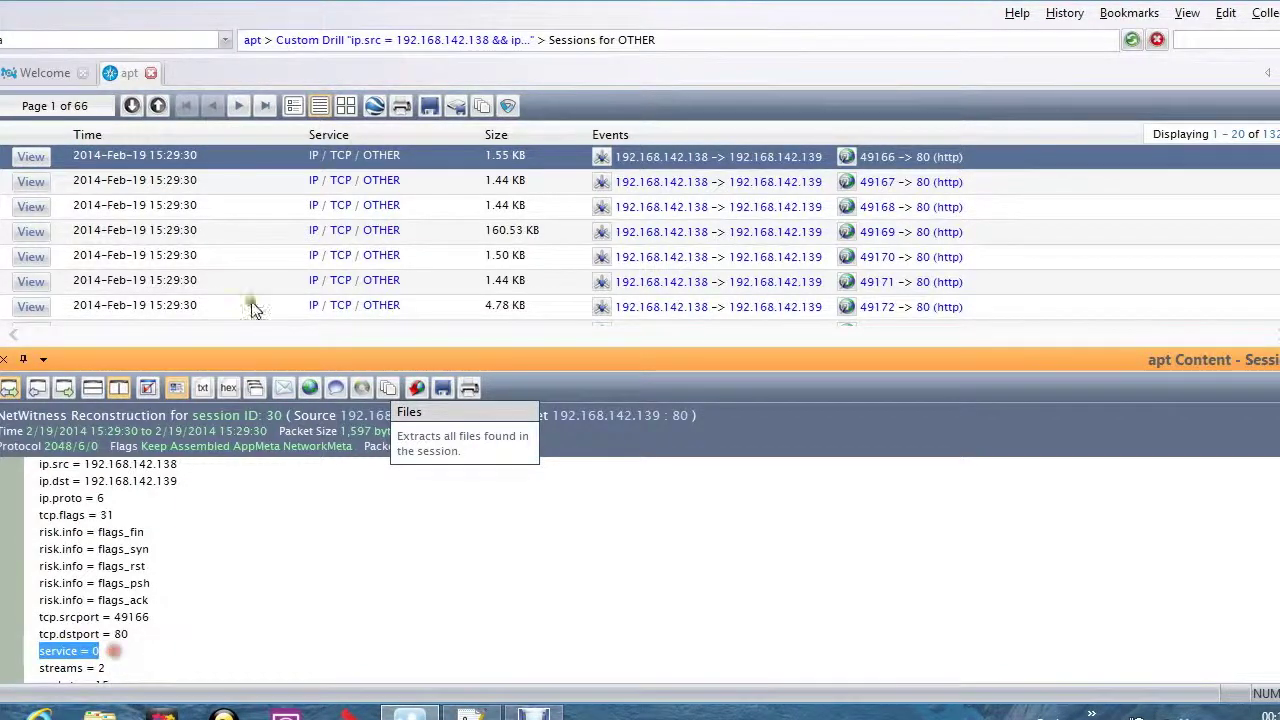
List the custom drill's sessions on TCP destination port 4444 and open the content of the 15:31:08 session
left_click(241, 510)
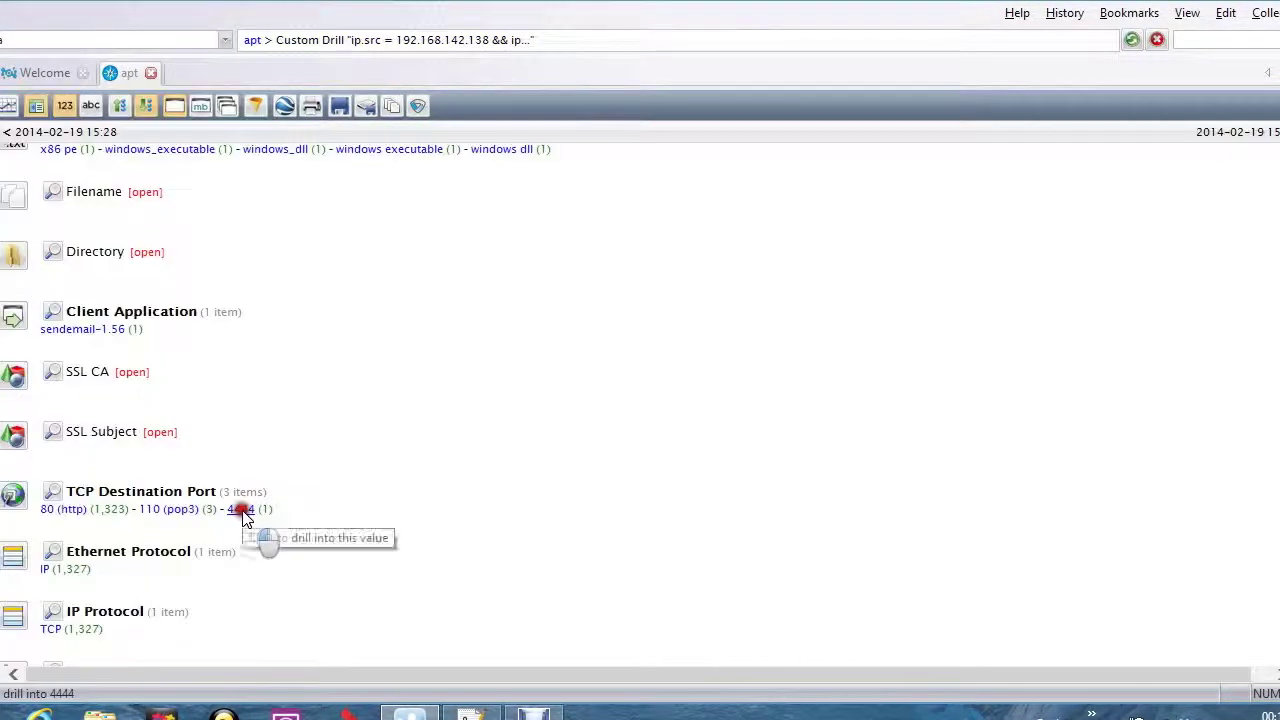
left_click(263, 510)
left_click(264, 511)
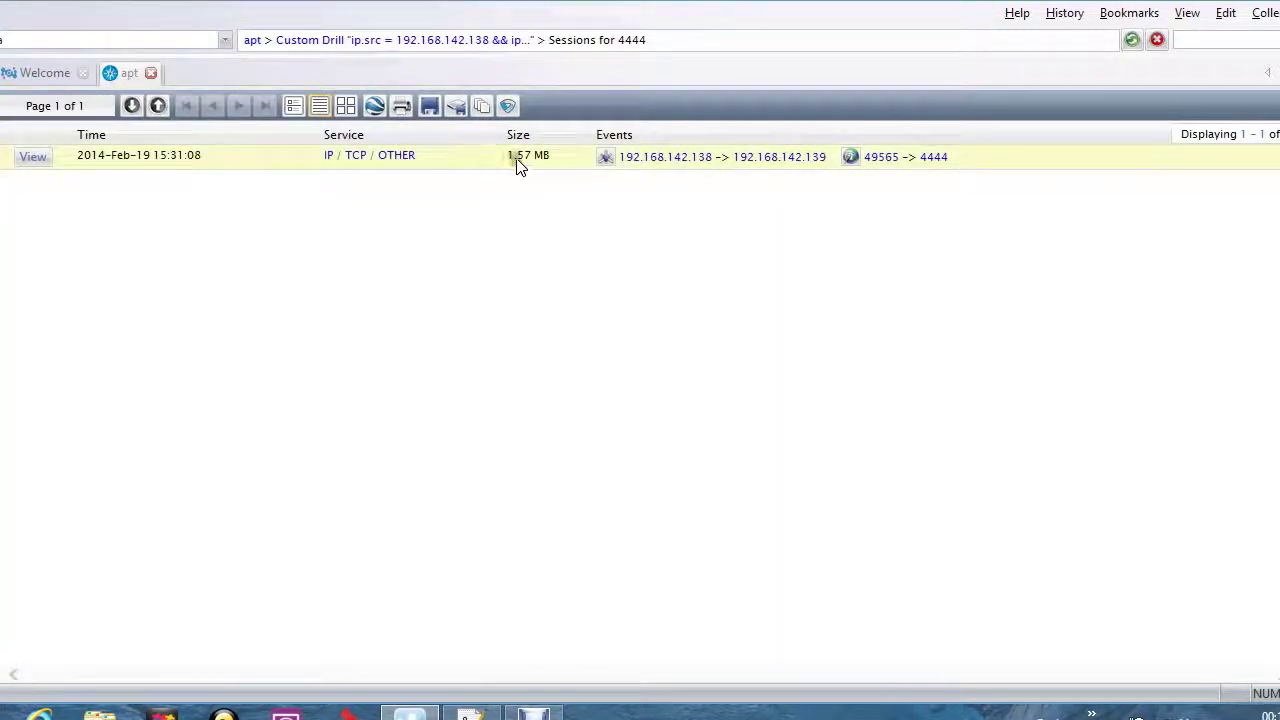
left_click(462, 158)
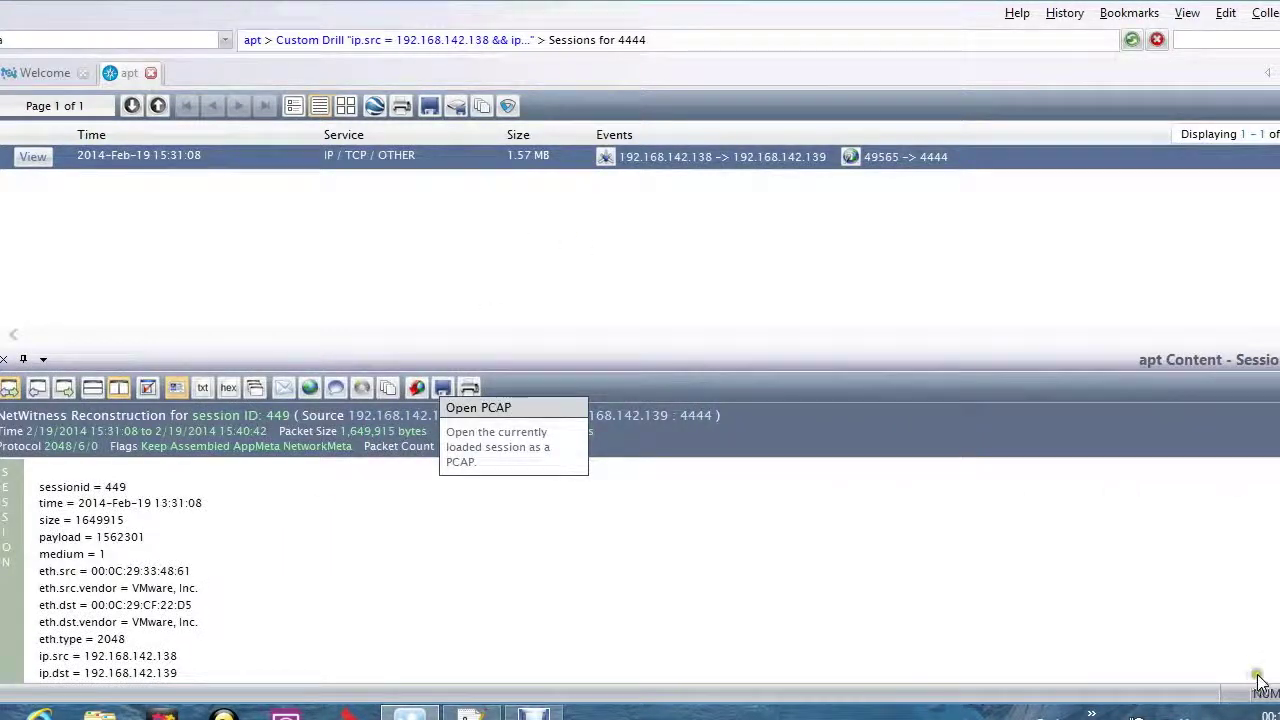
Examine the port 4444 session's metadata, checking its destination port, file types and executable-related risk information
scroll(640, 570, "down", 1)
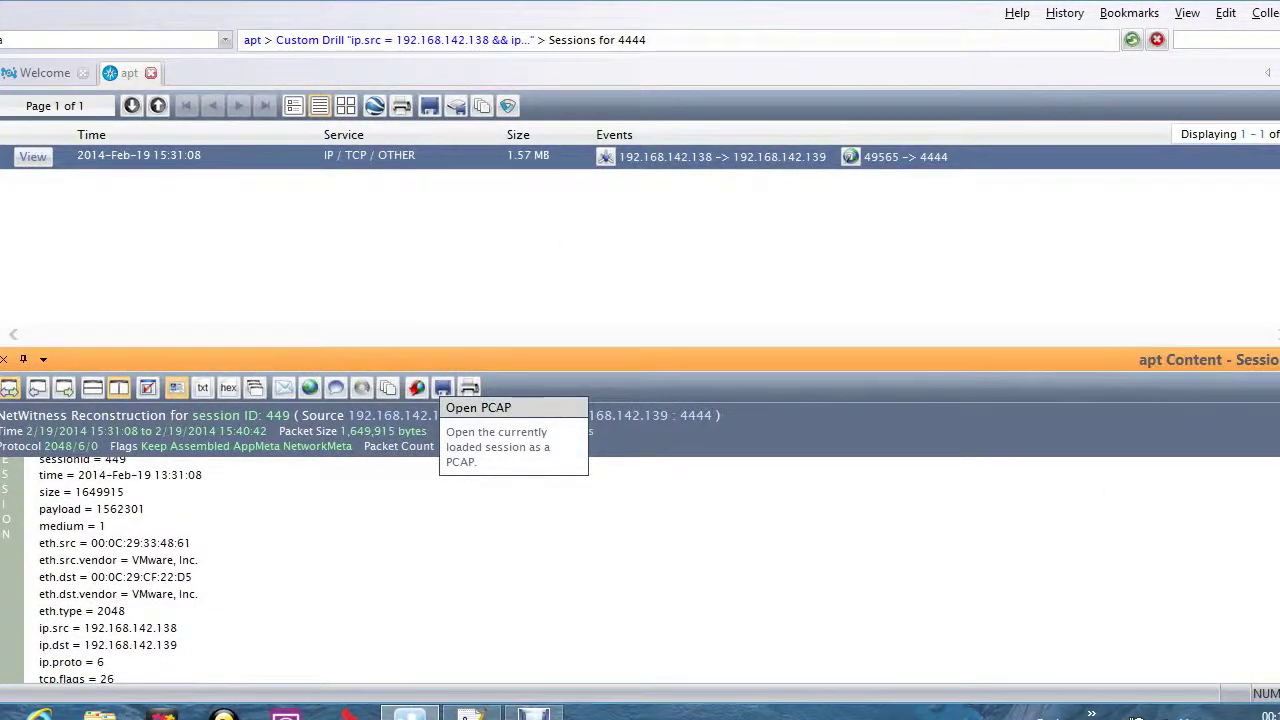
scroll(640, 570, "down", 5)
scroll(980, 680, "down", 1)
left_click_drag(100, 585, 143, 568)
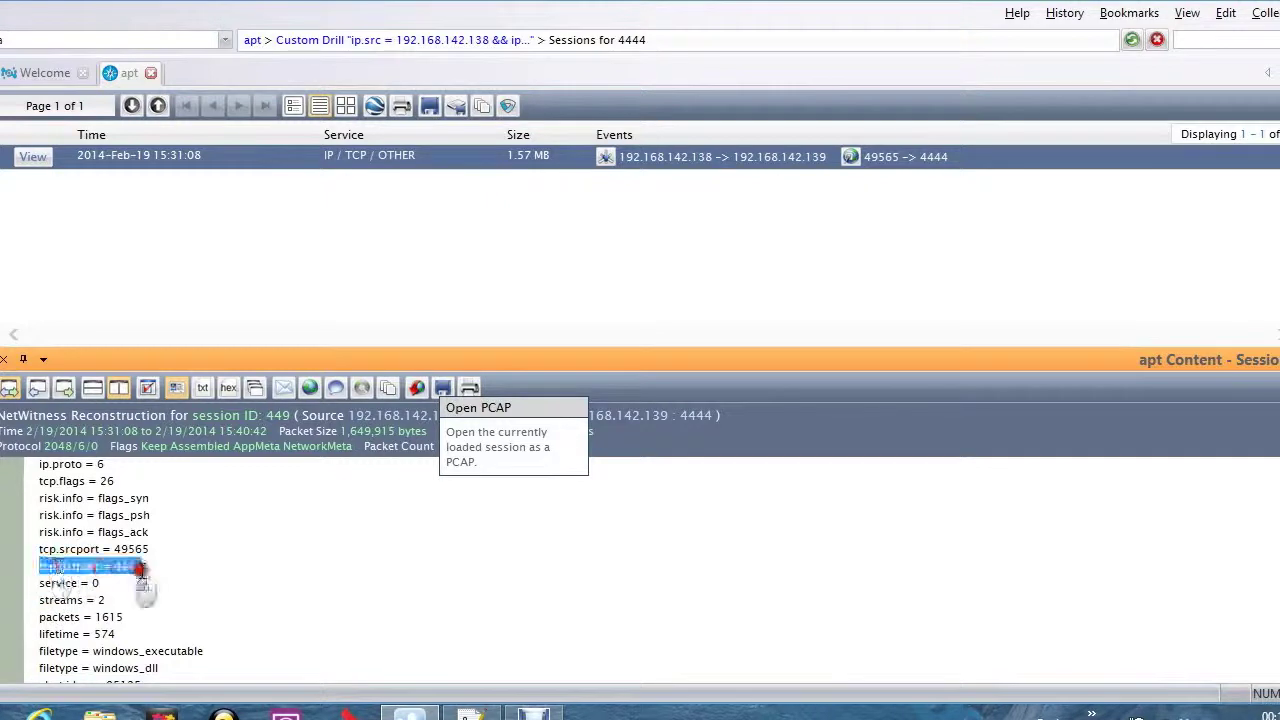
scroll(633, 665, "down", 3)
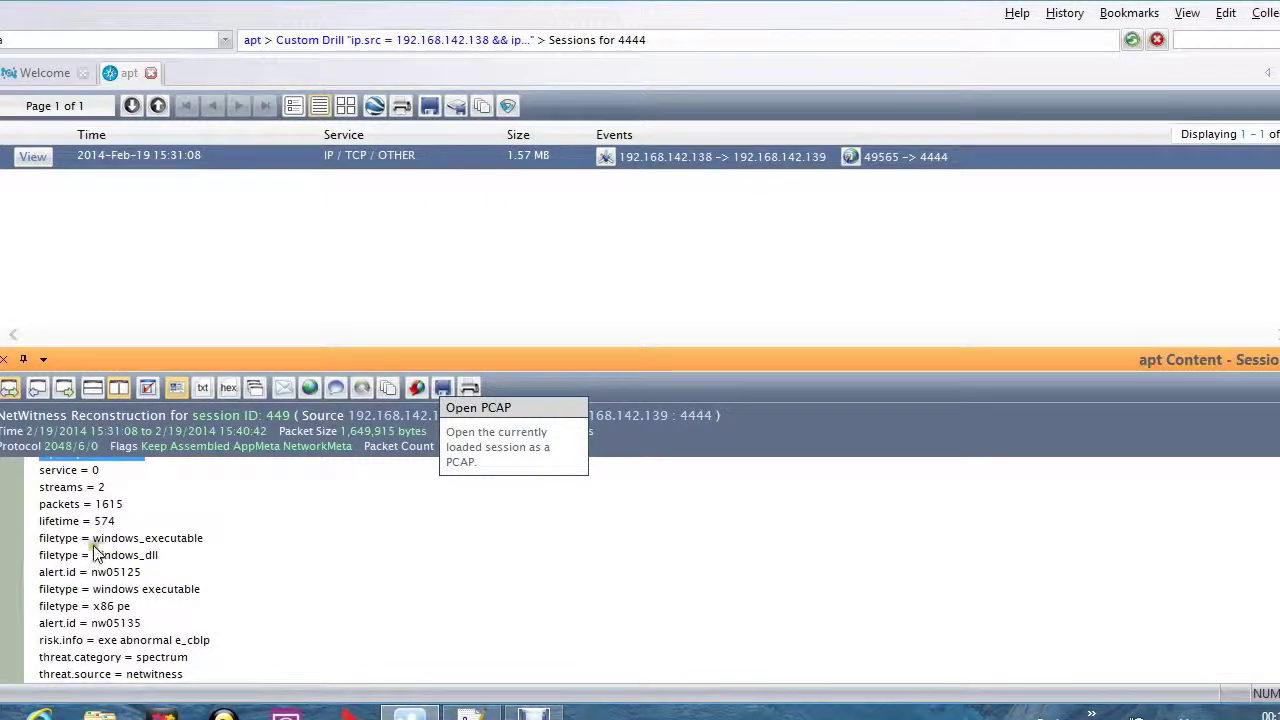
left_click_drag(92, 538, 244, 538)
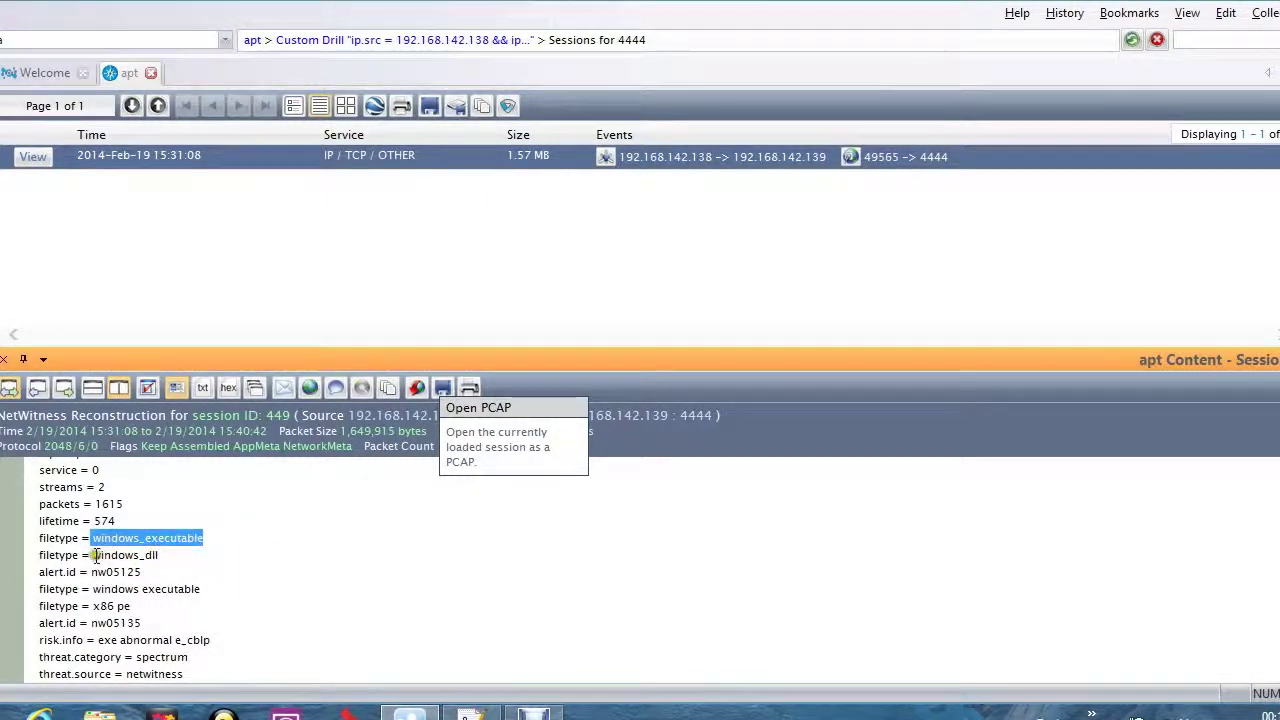
left_click_drag(92, 589, 236, 600)
left_click(171, 614)
left_click_drag(175, 640, 218, 640)
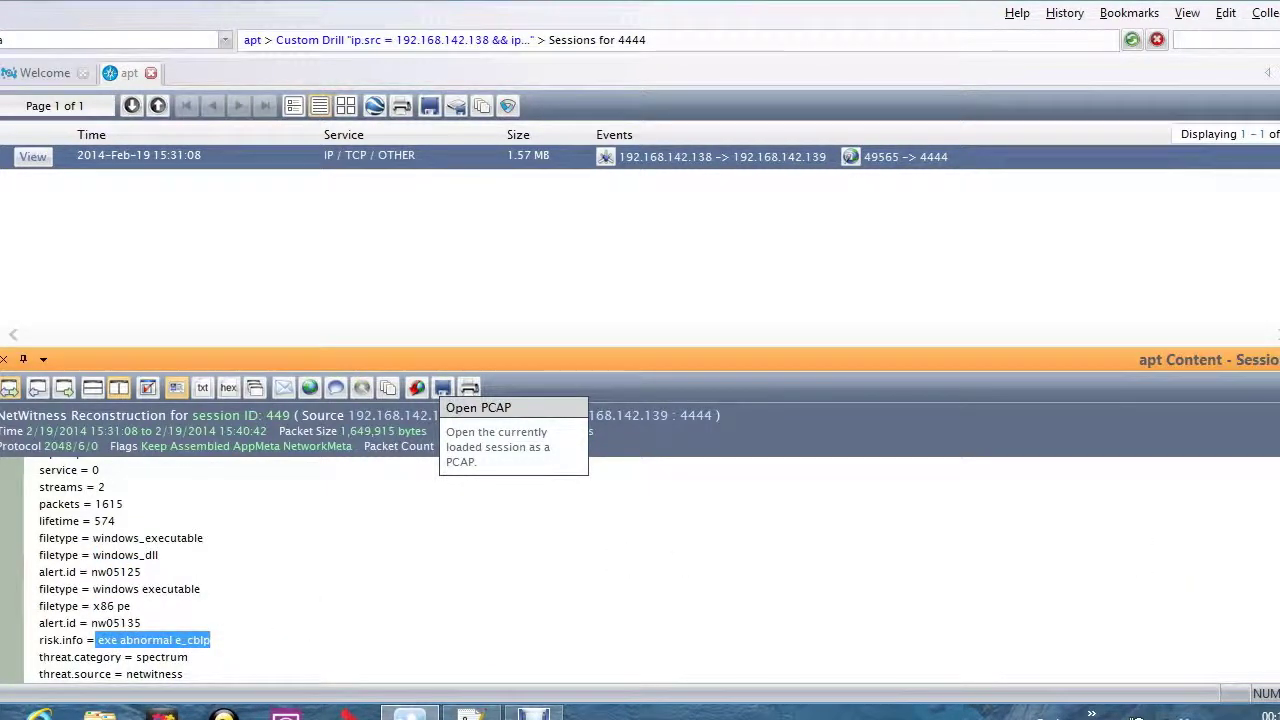
scroll(300, 570, "down", 4)
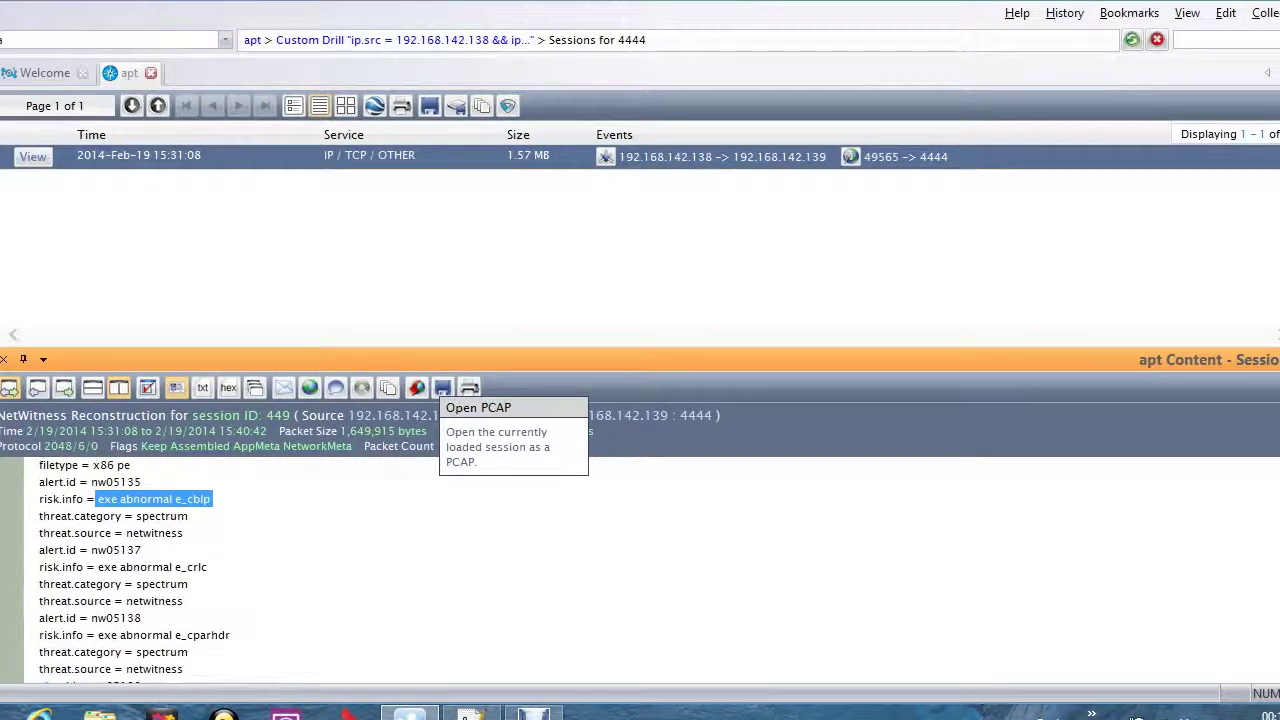
scroll(300, 570, "down", 1)
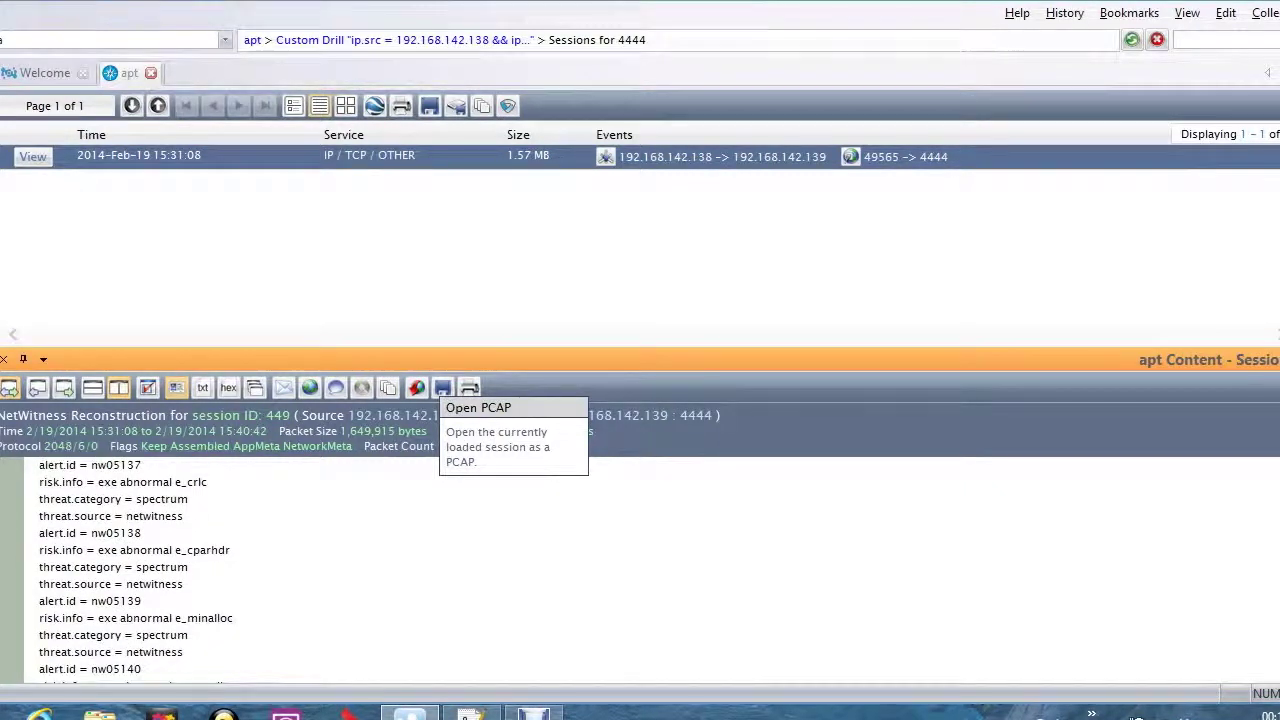
scroll(866, 560, "down", 1)
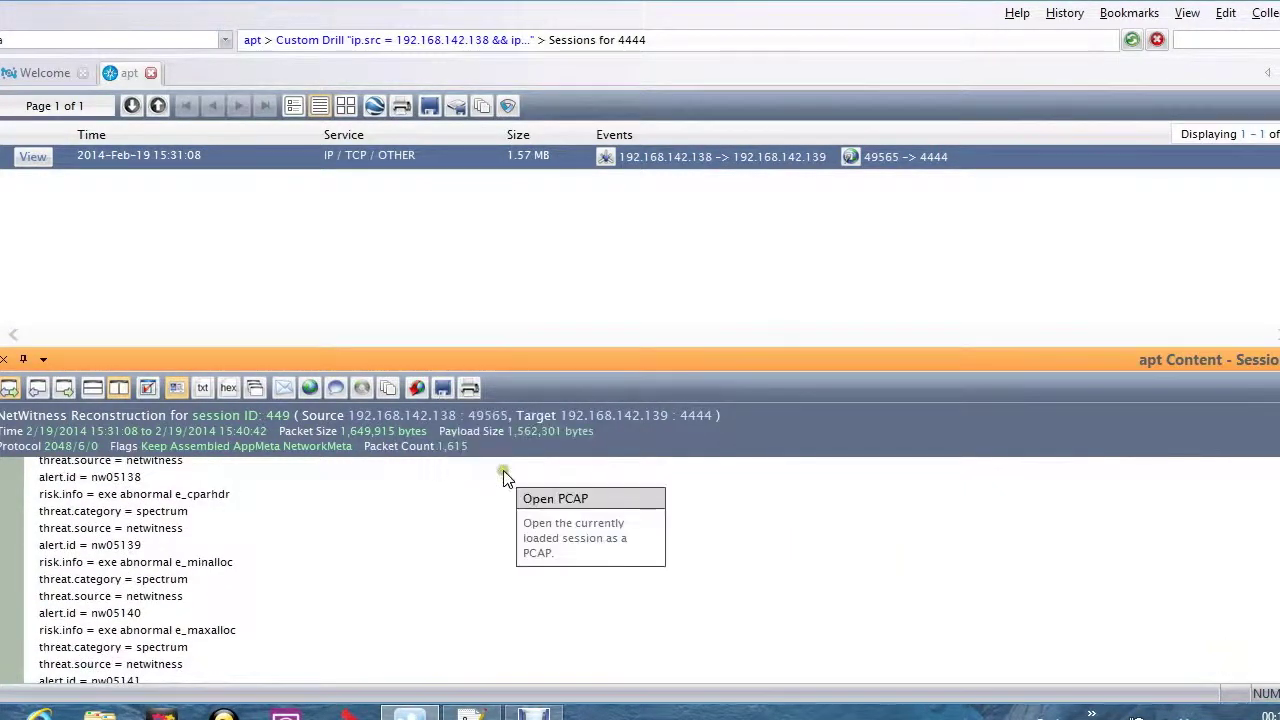
Show the port 4444 session as text and inspect the response's DOS mode message and MZ header
left_click(202, 387)
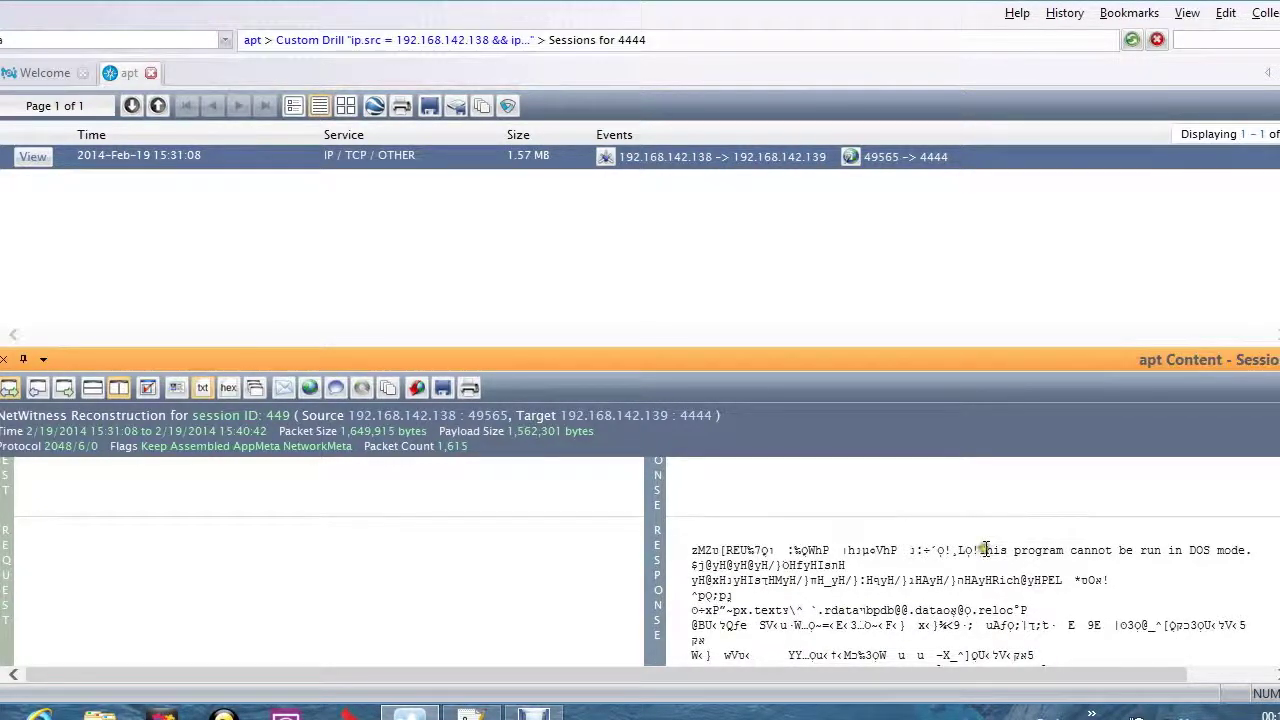
left_click_drag(981, 549, 1237, 549)
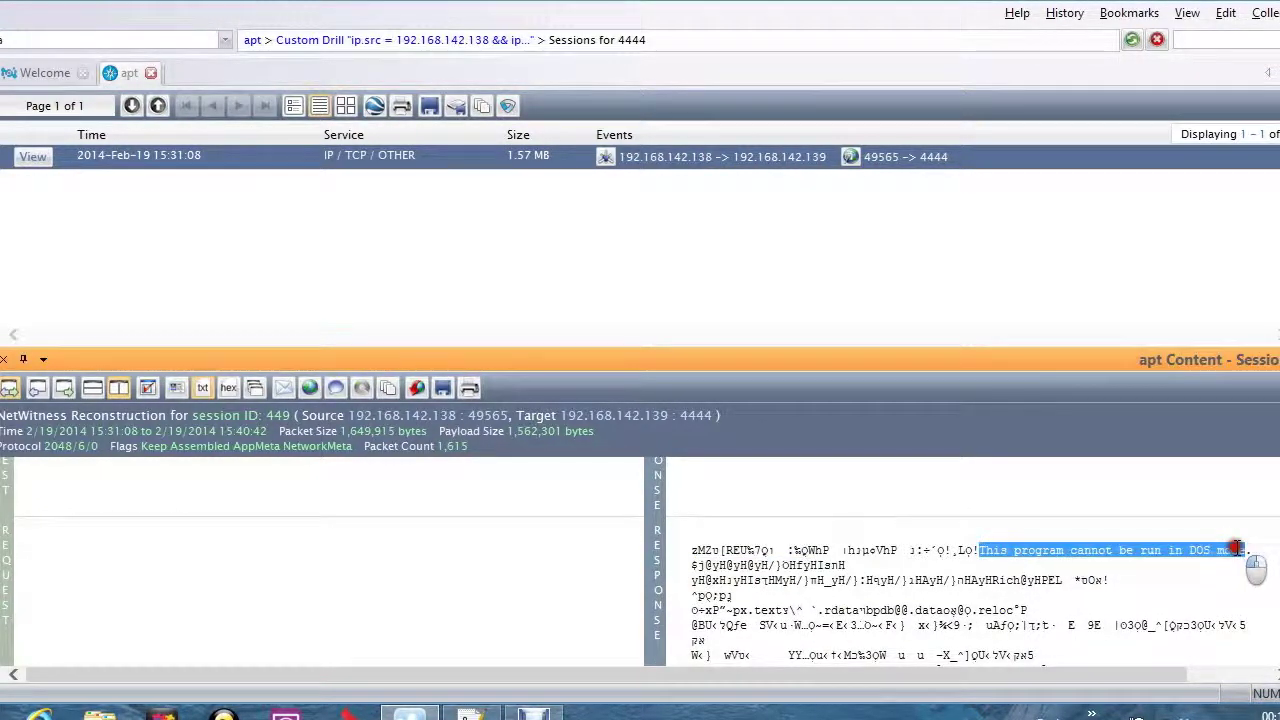
left_click(705, 550)
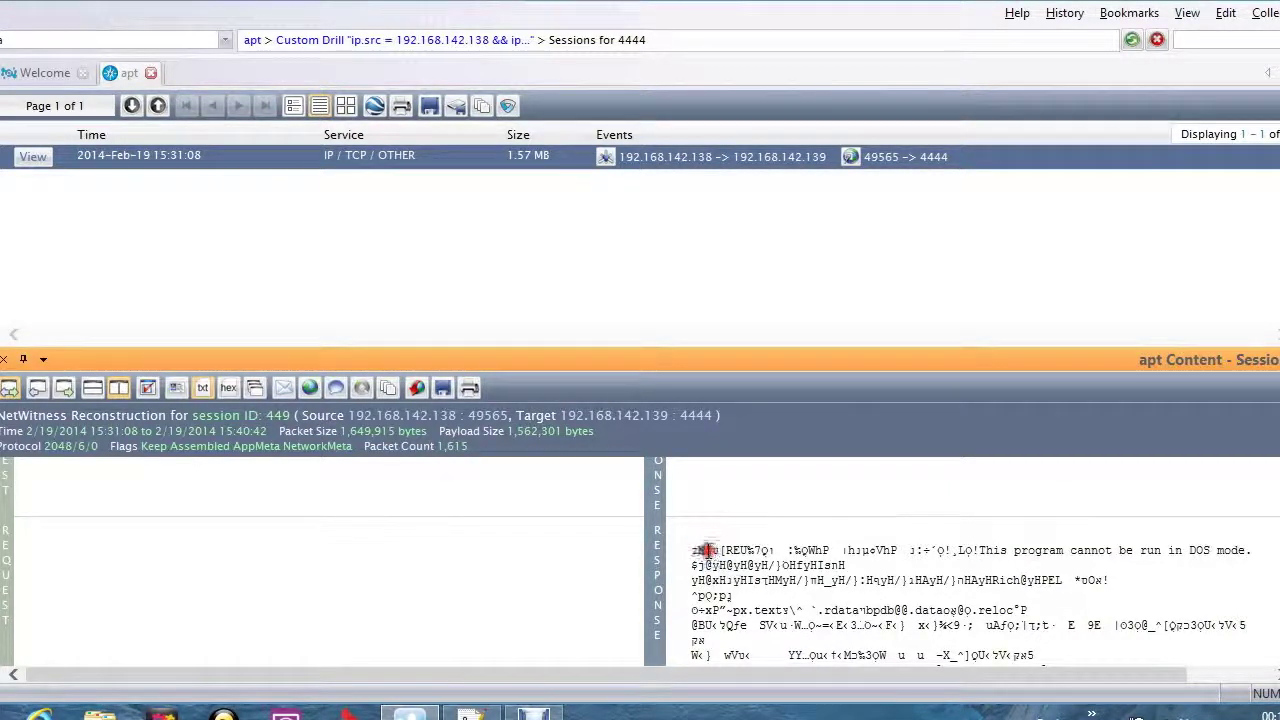
left_click(703, 550)
left_click(700, 551)
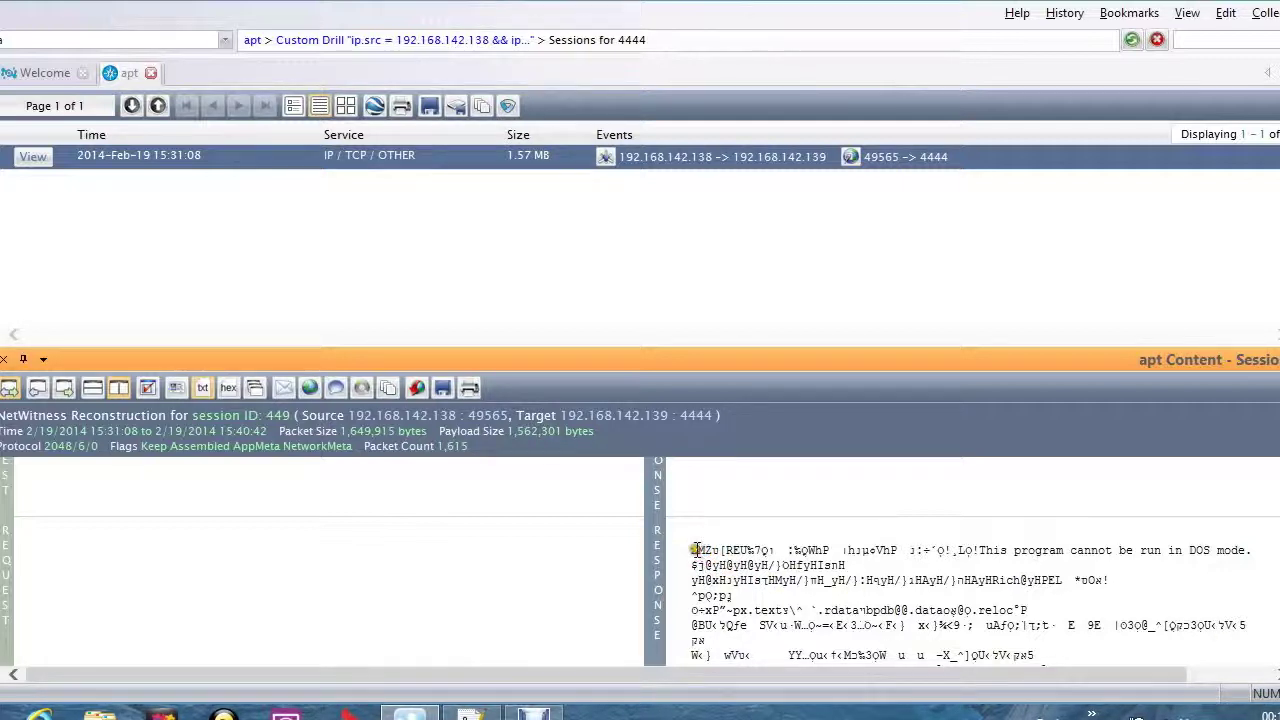
left_click(713, 550)
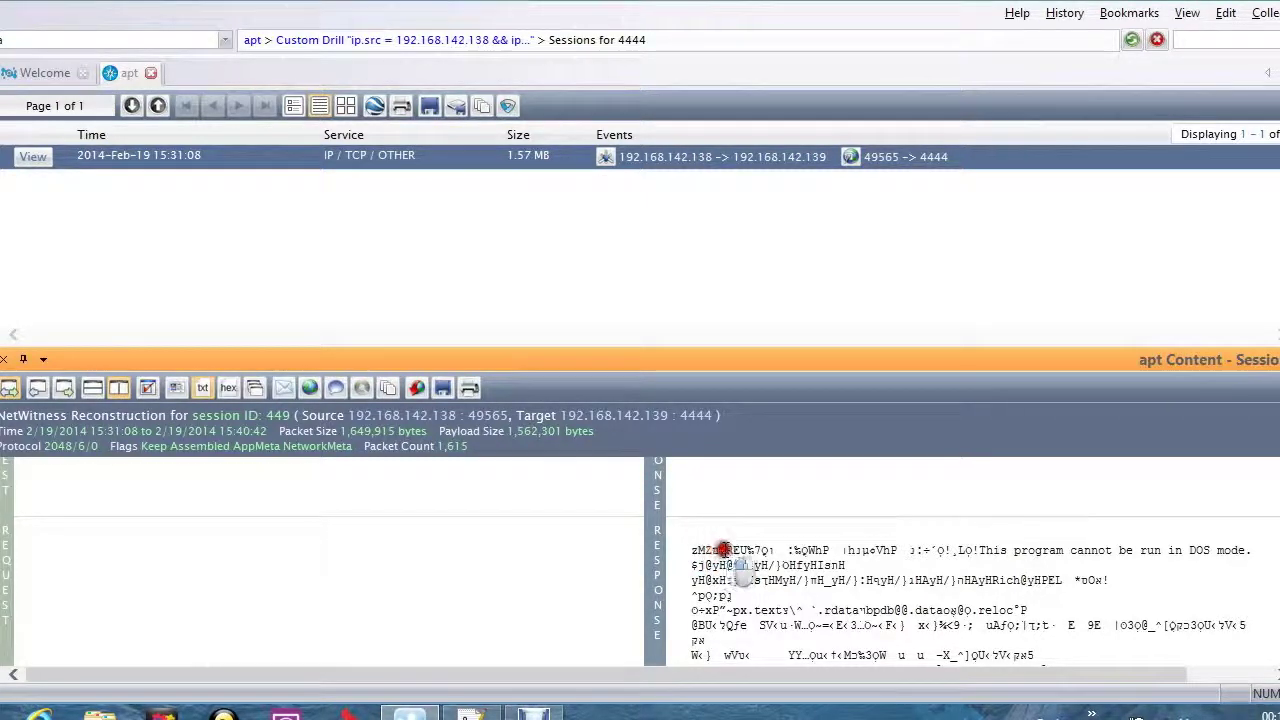